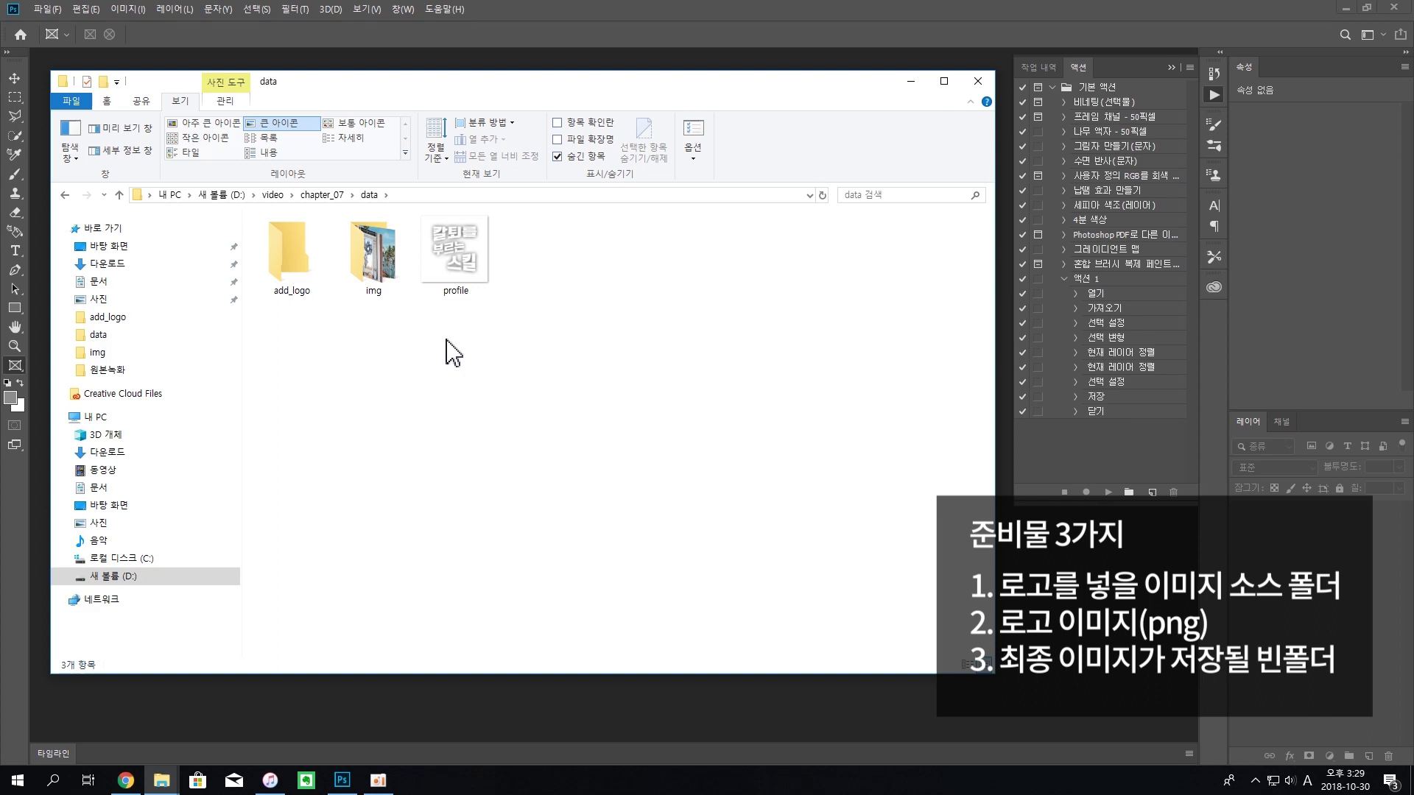
# - Look through the source photos in the img folder and return to the parent data folder
pyautogui.doubleClick(372, 274)
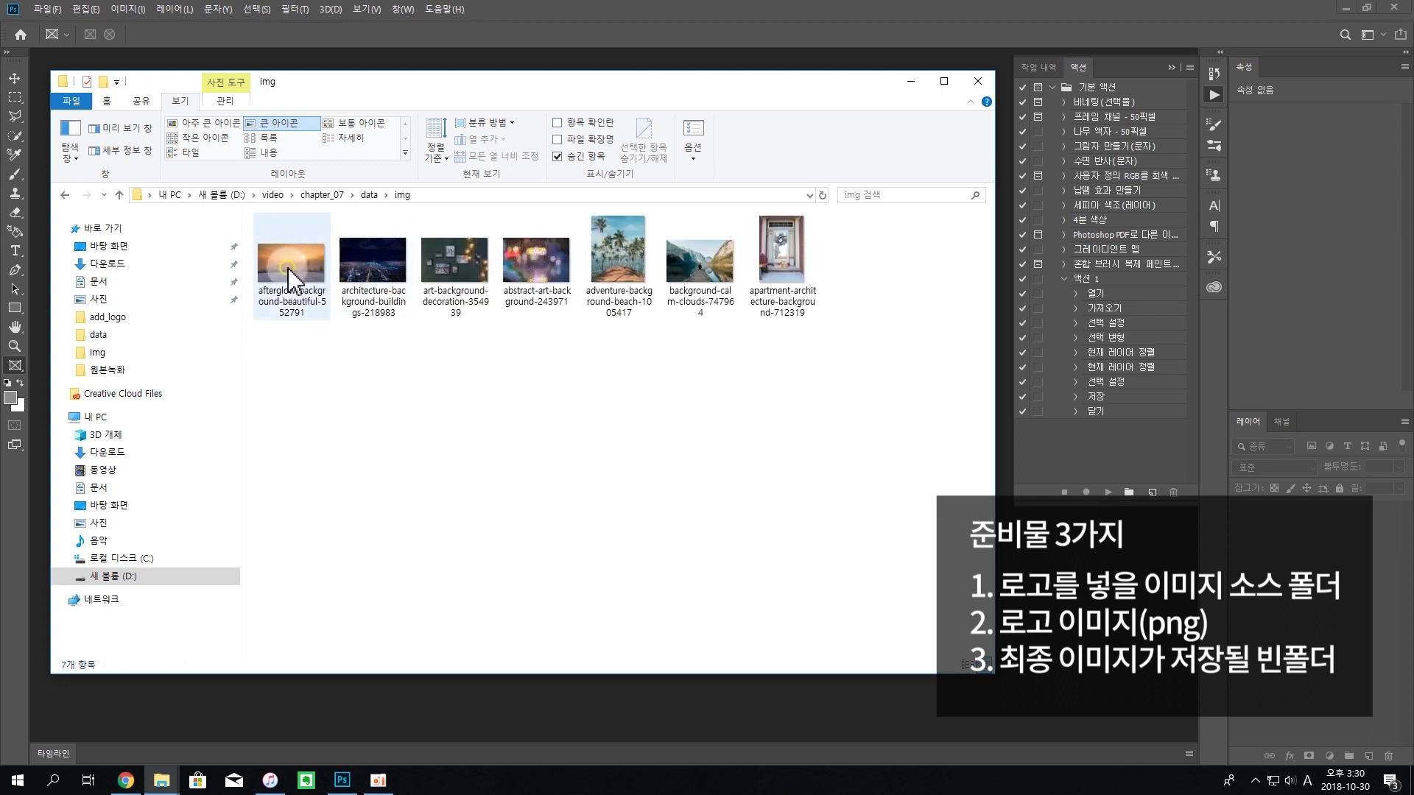
pyautogui.click(477, 273)
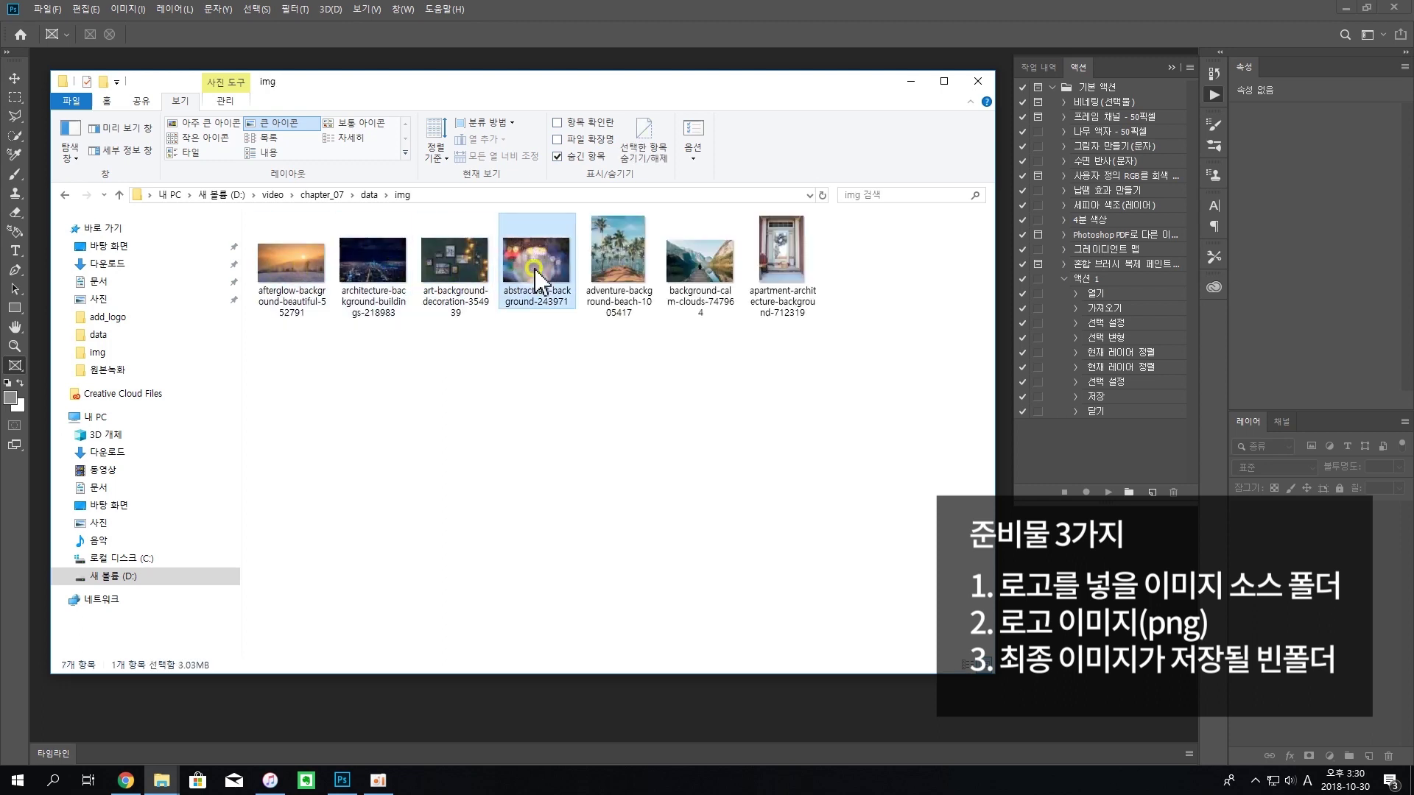
pyautogui.click(733, 280)
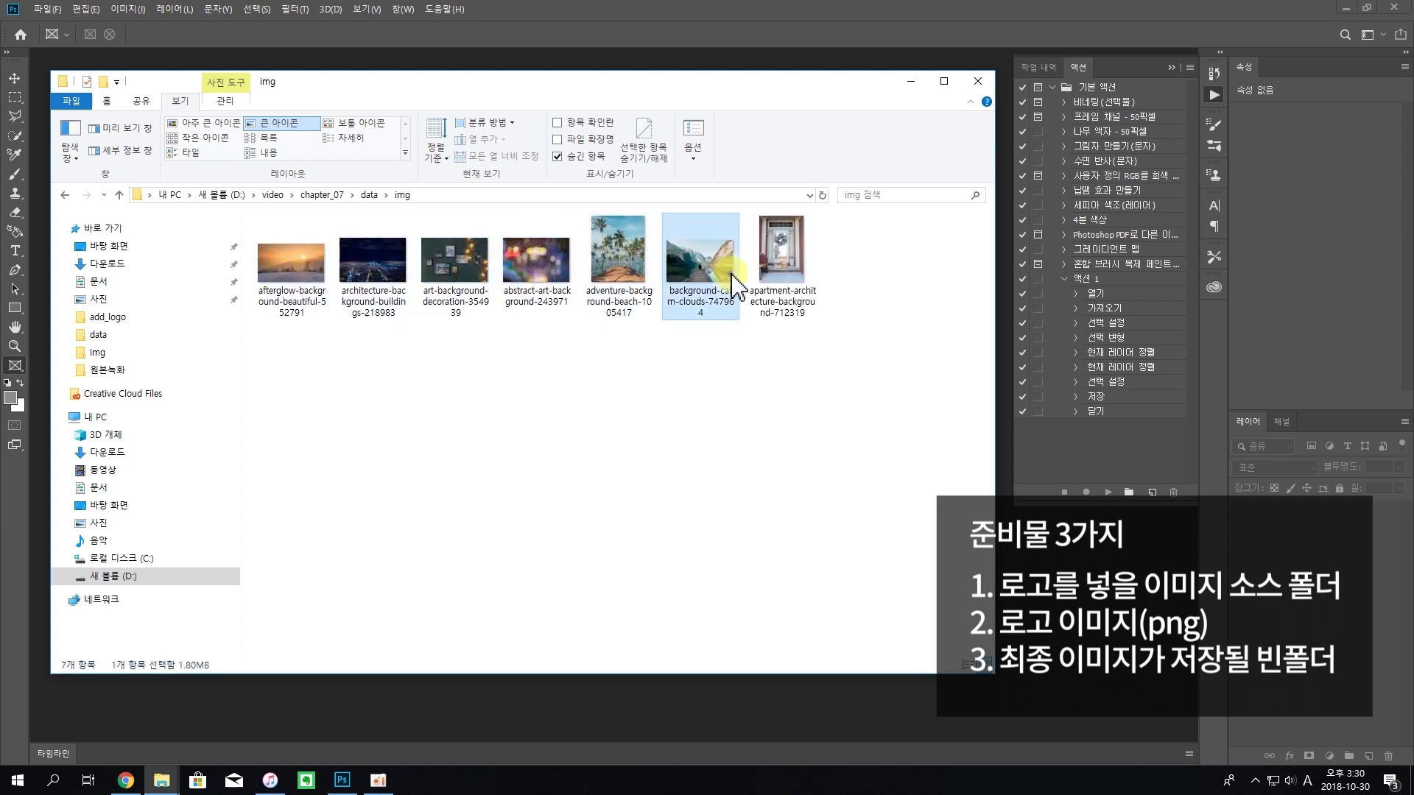
pyautogui.click(782, 276)
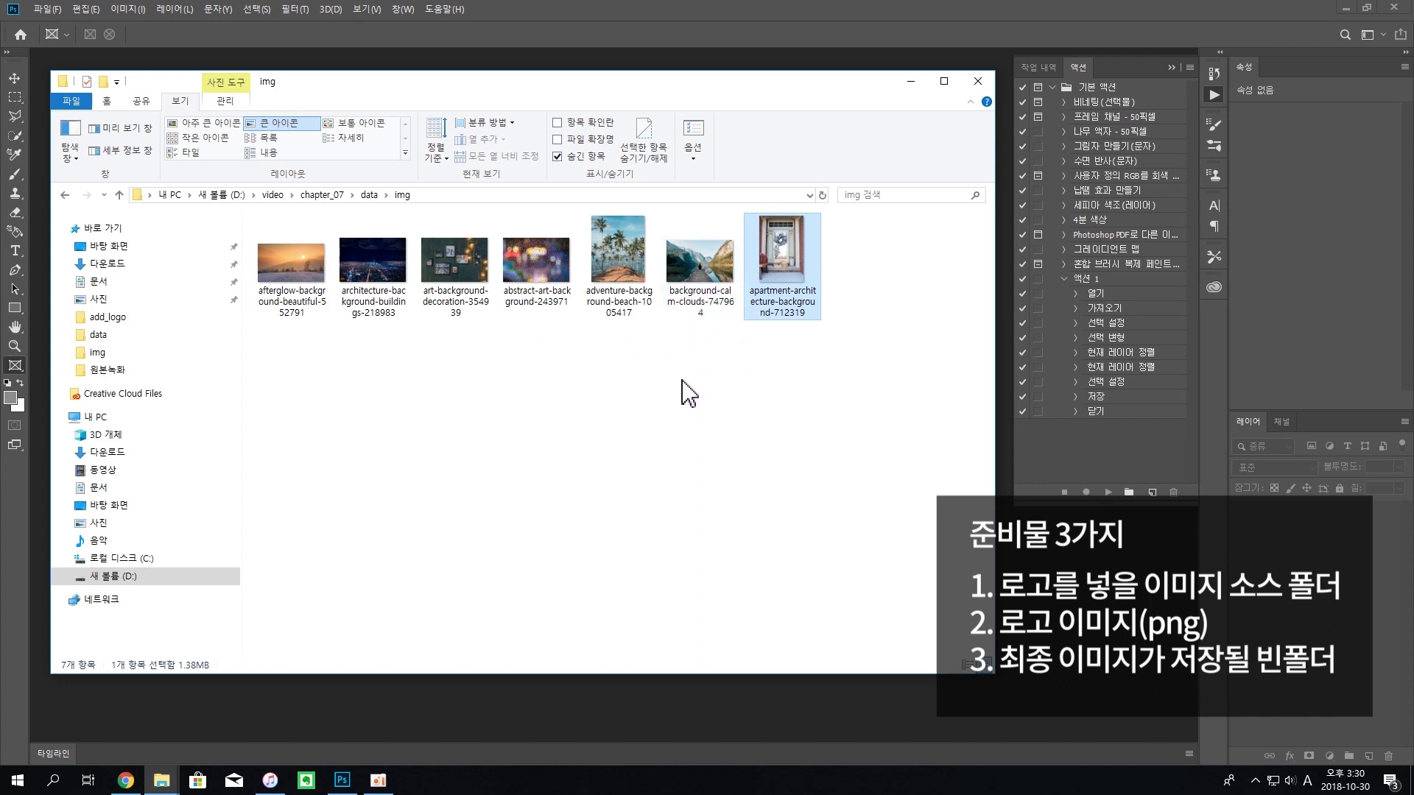
pyautogui.click(304, 324)
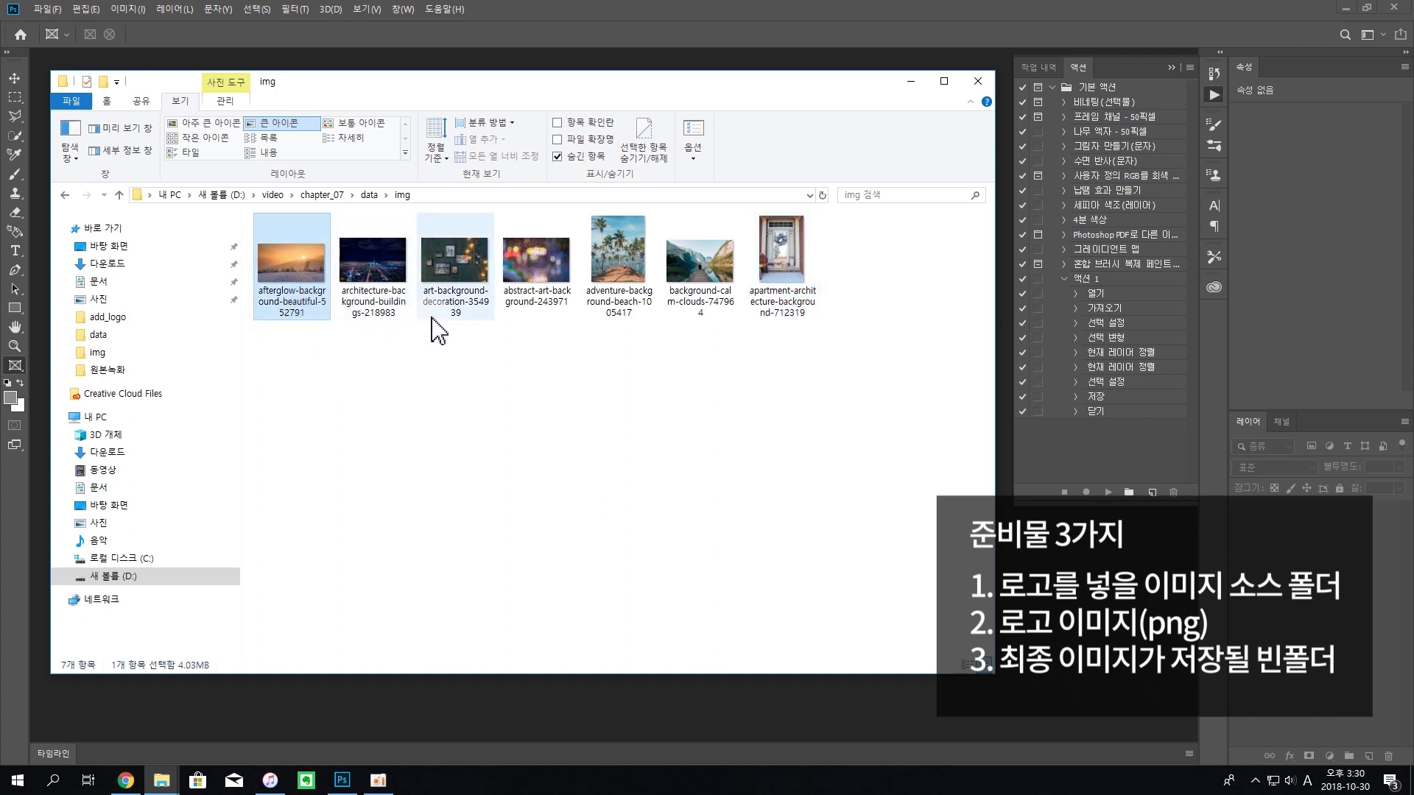
pyautogui.click(460, 315)
pyautogui.click(537, 322)
pyautogui.click(626, 309)
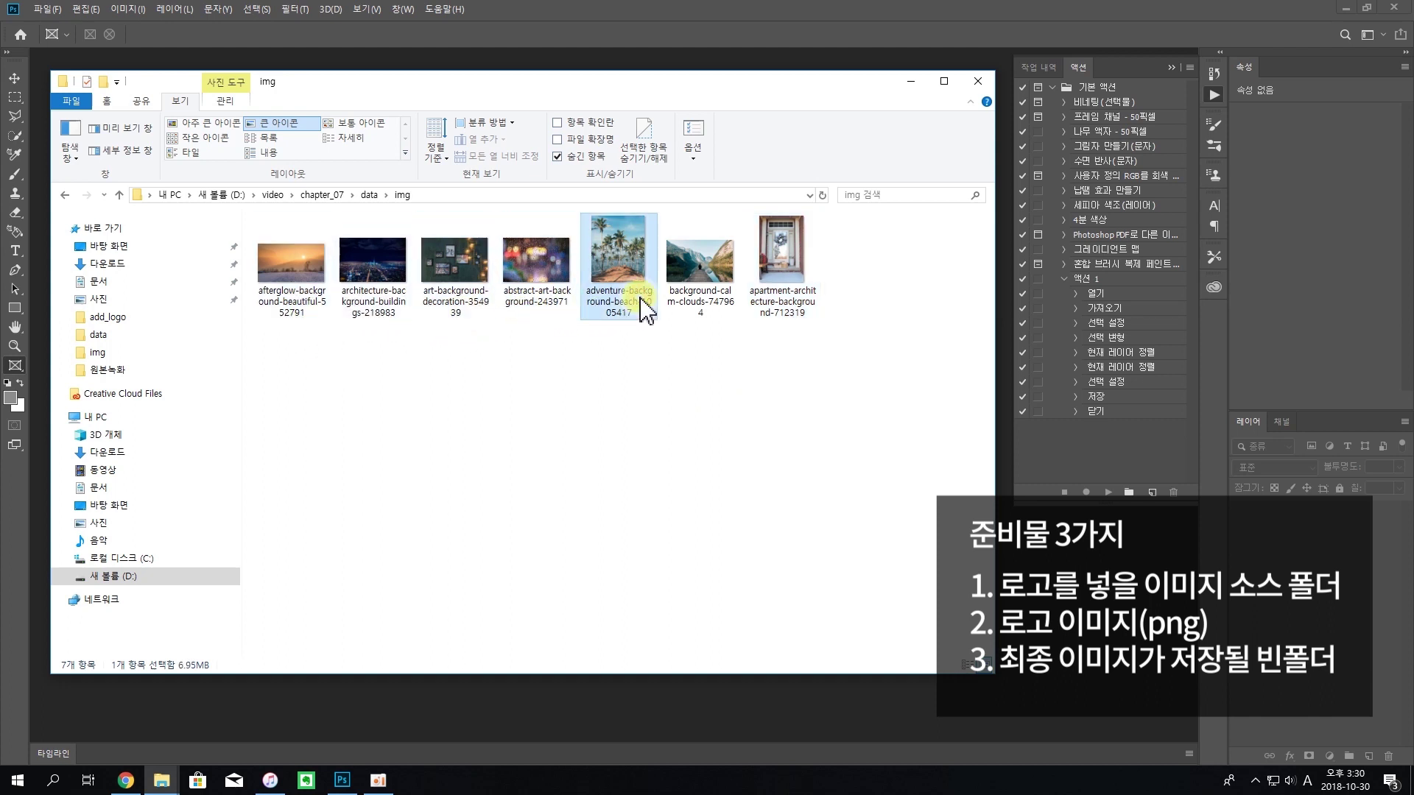
pyautogui.click(375, 199)
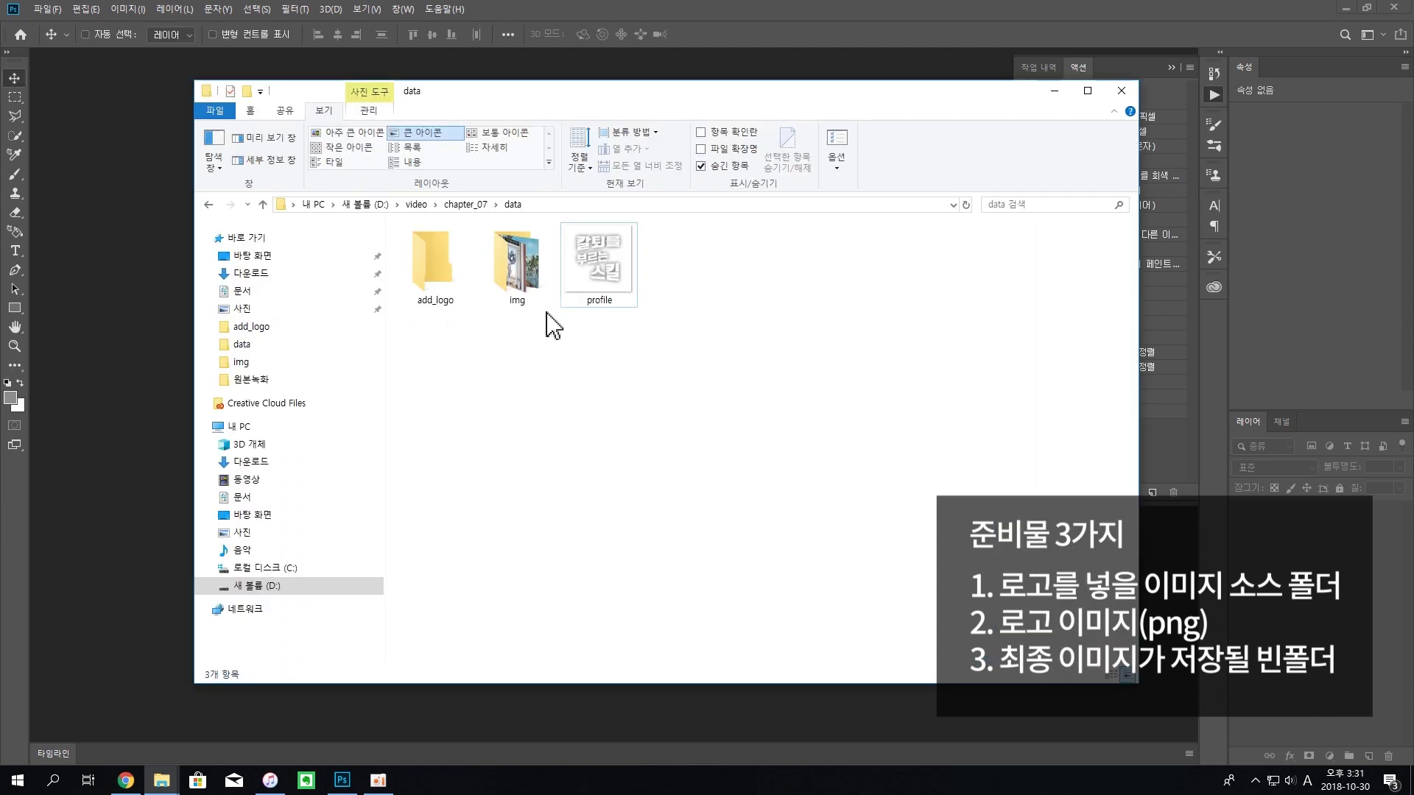
# - Preview the profile logo image from the data folder, close the preview and check the file's type and dimensions
pyautogui.doubleClick(605, 273)
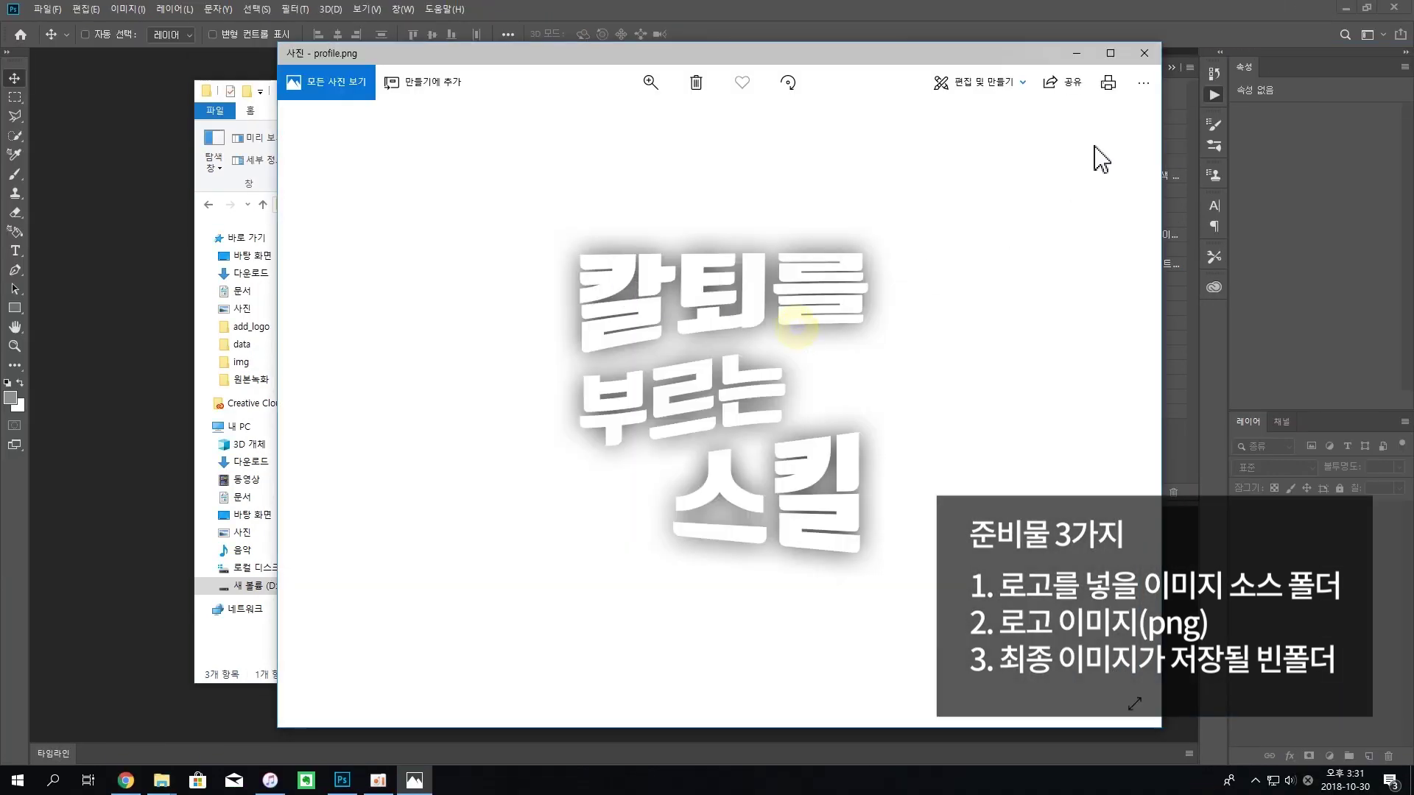
pyautogui.click(1147, 53)
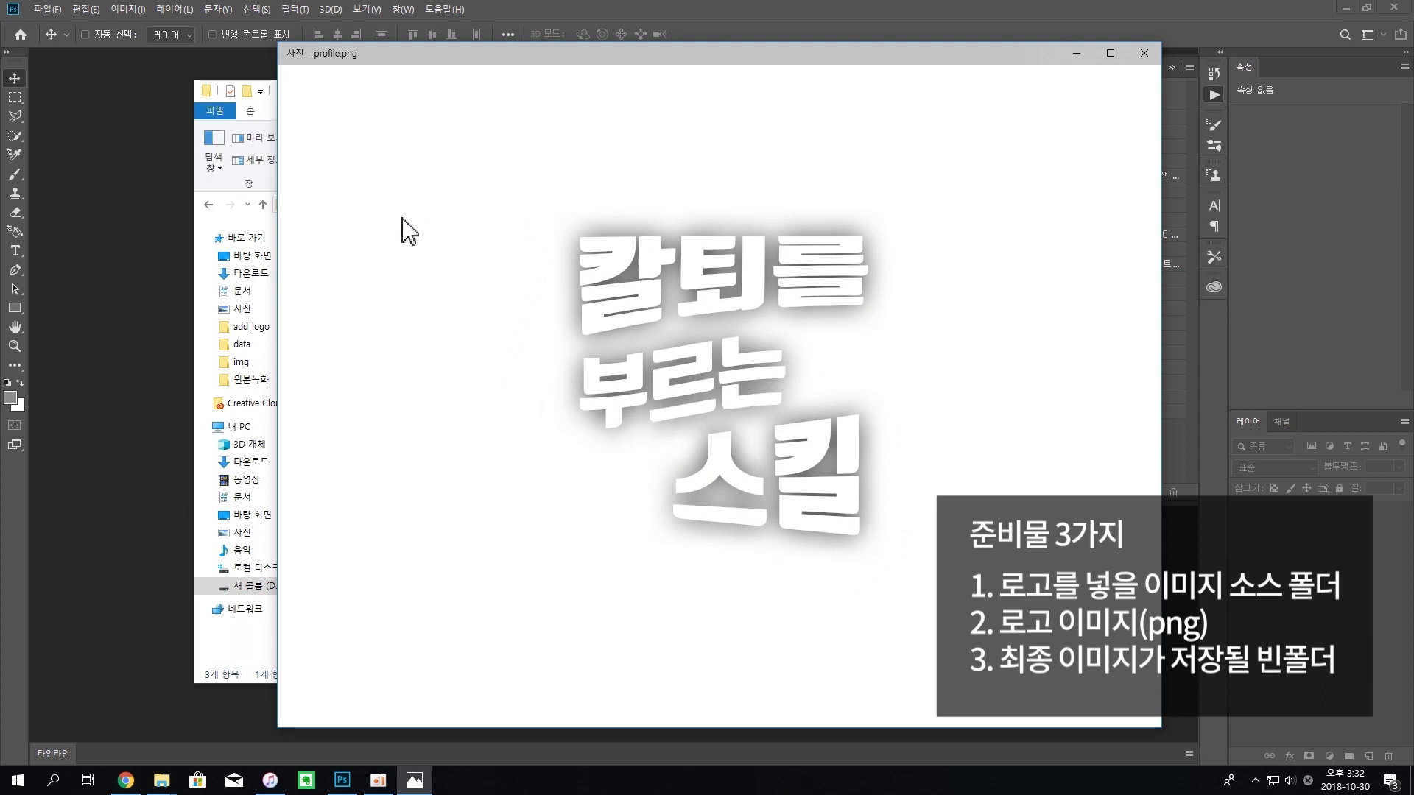
pyautogui.click(1144, 54)
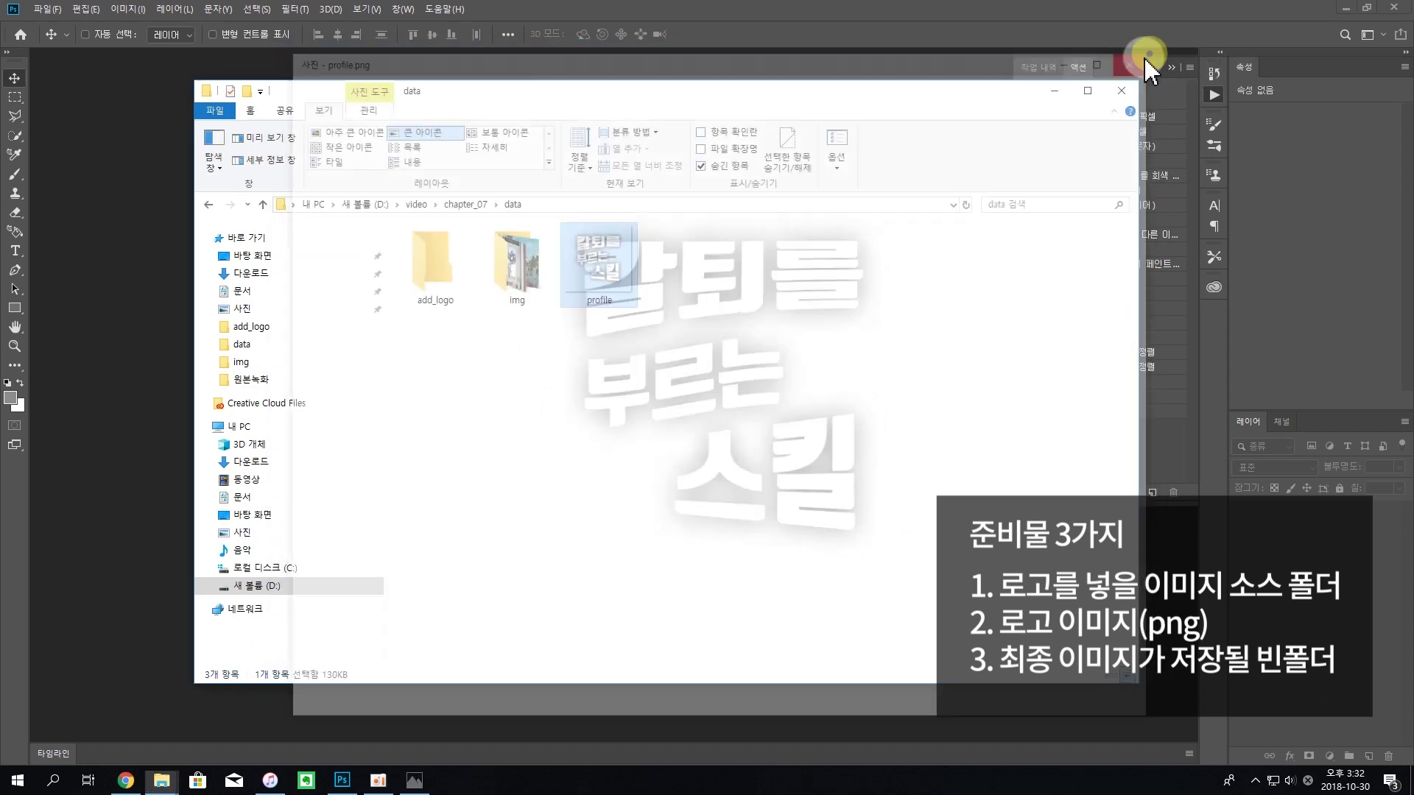
pyautogui.moveTo(661, 322); pyautogui.dragTo(612, 284)
pyautogui.click(646, 298)
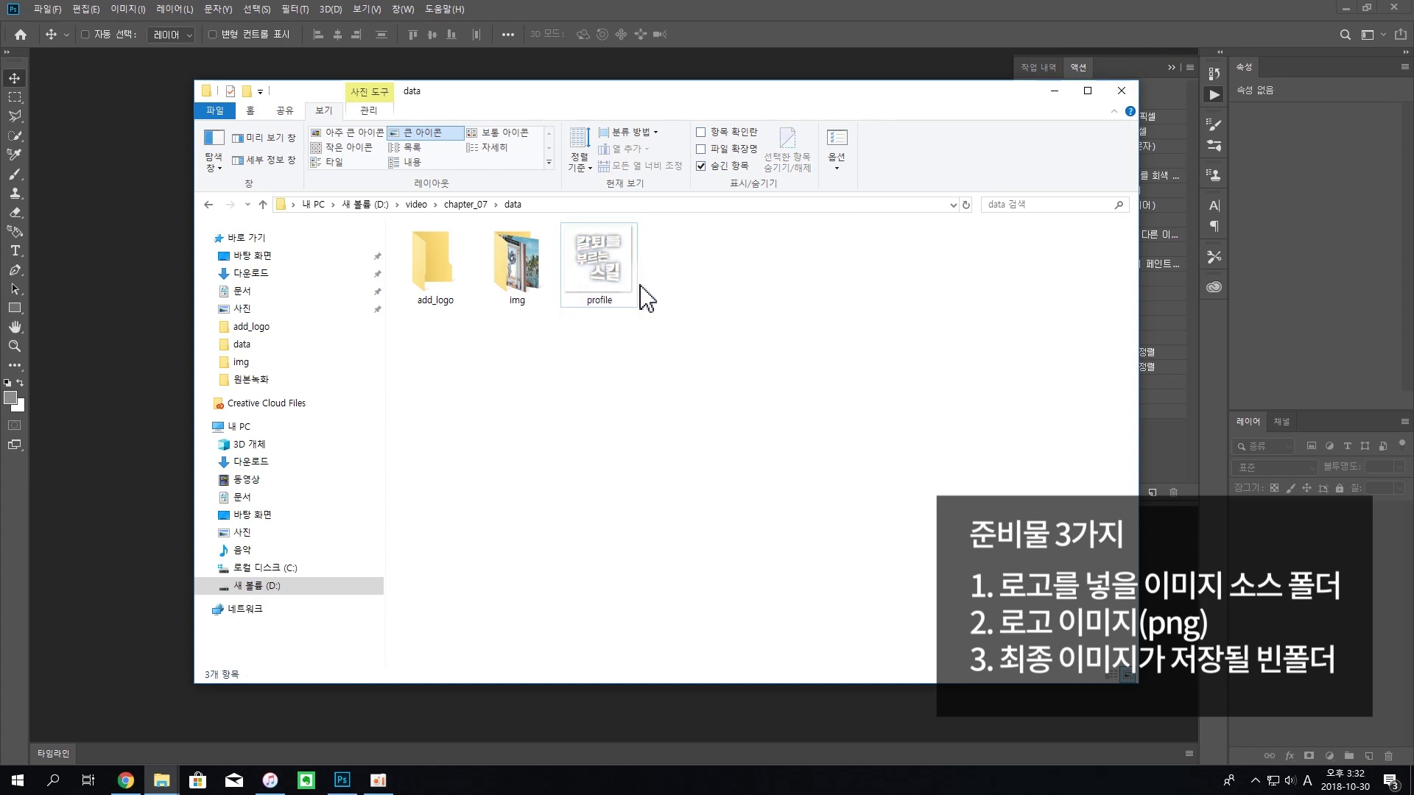
pyautogui.moveTo(609, 287)
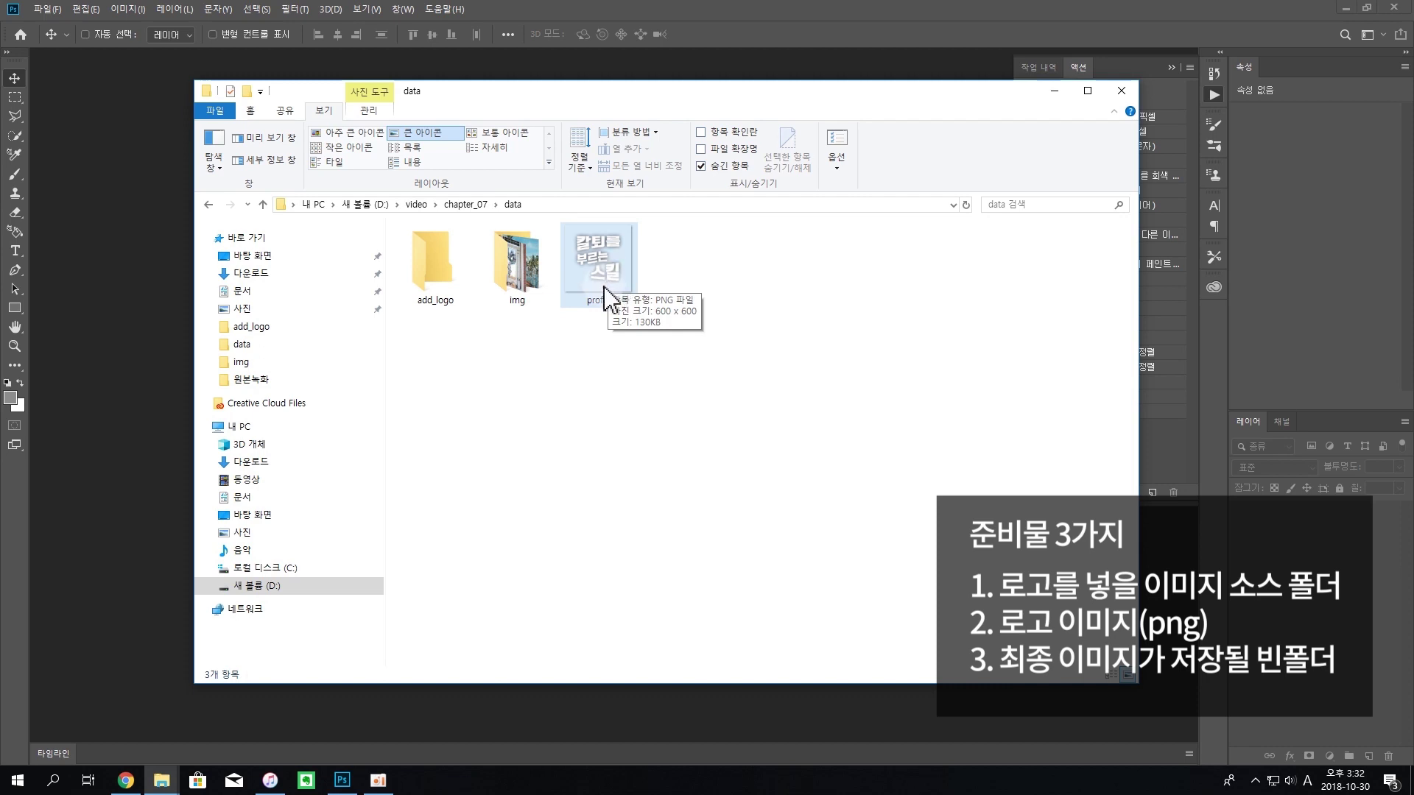
# - Check the details of the img source folder and the add_logo output folder
pyautogui.click(518, 263)
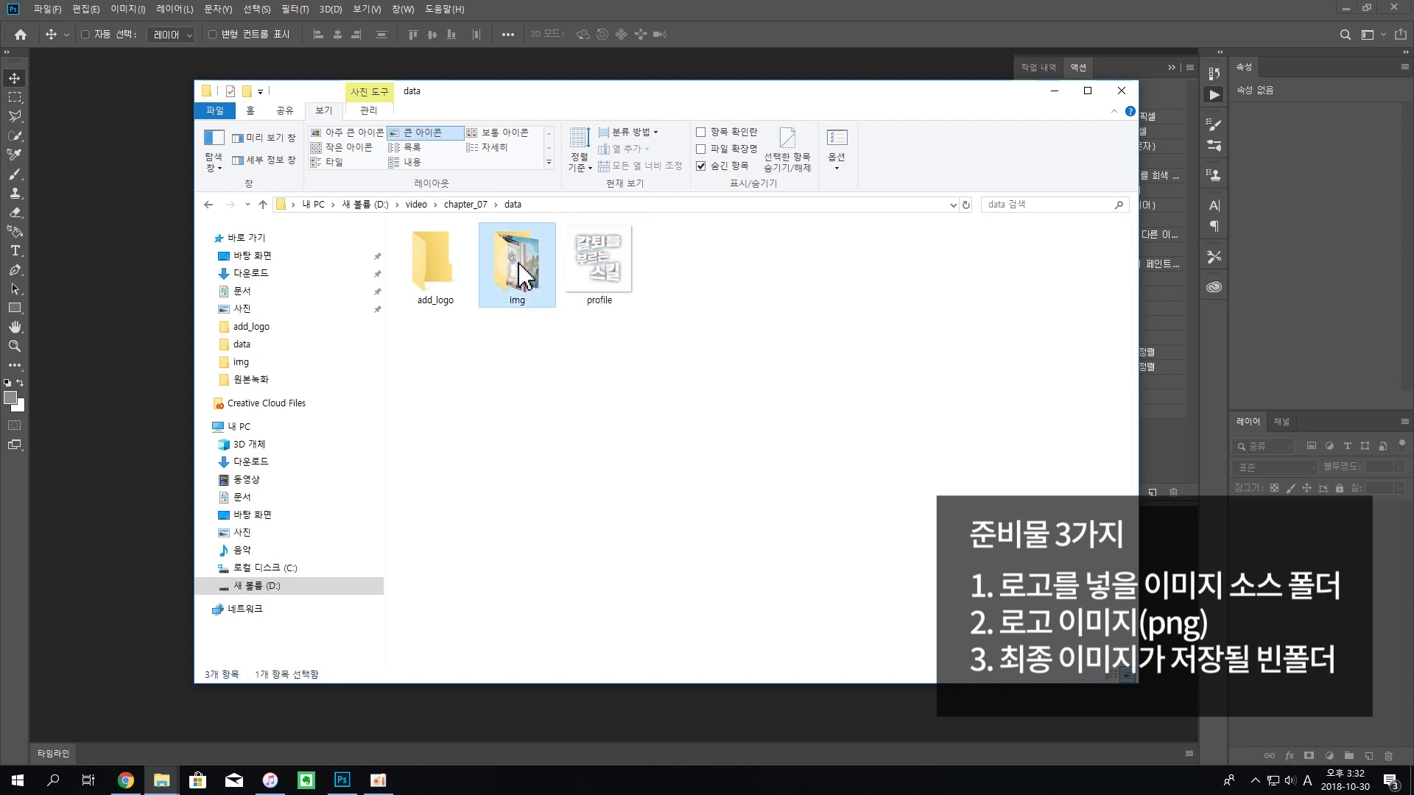
pyautogui.click(450, 333)
pyautogui.click(511, 302)
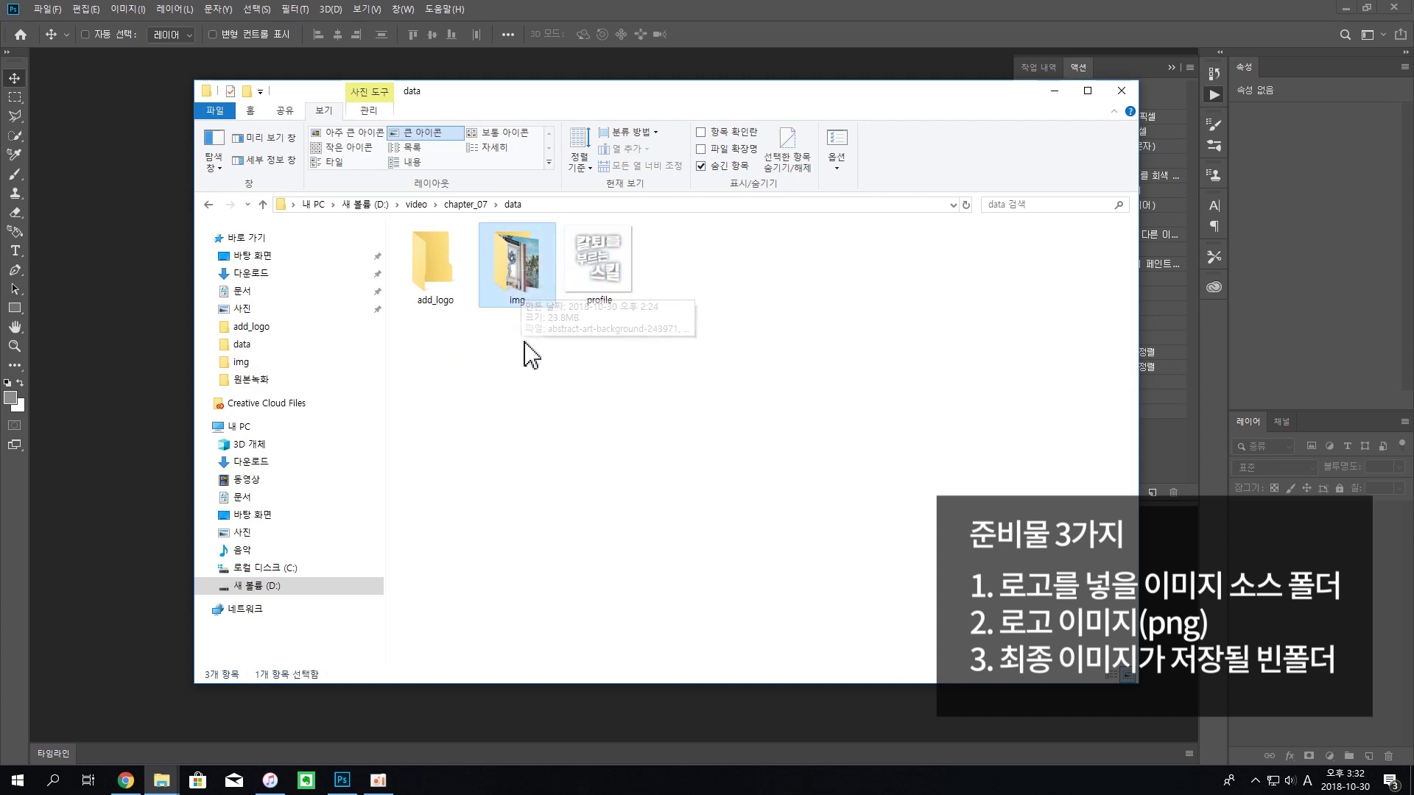
pyautogui.click(430, 294)
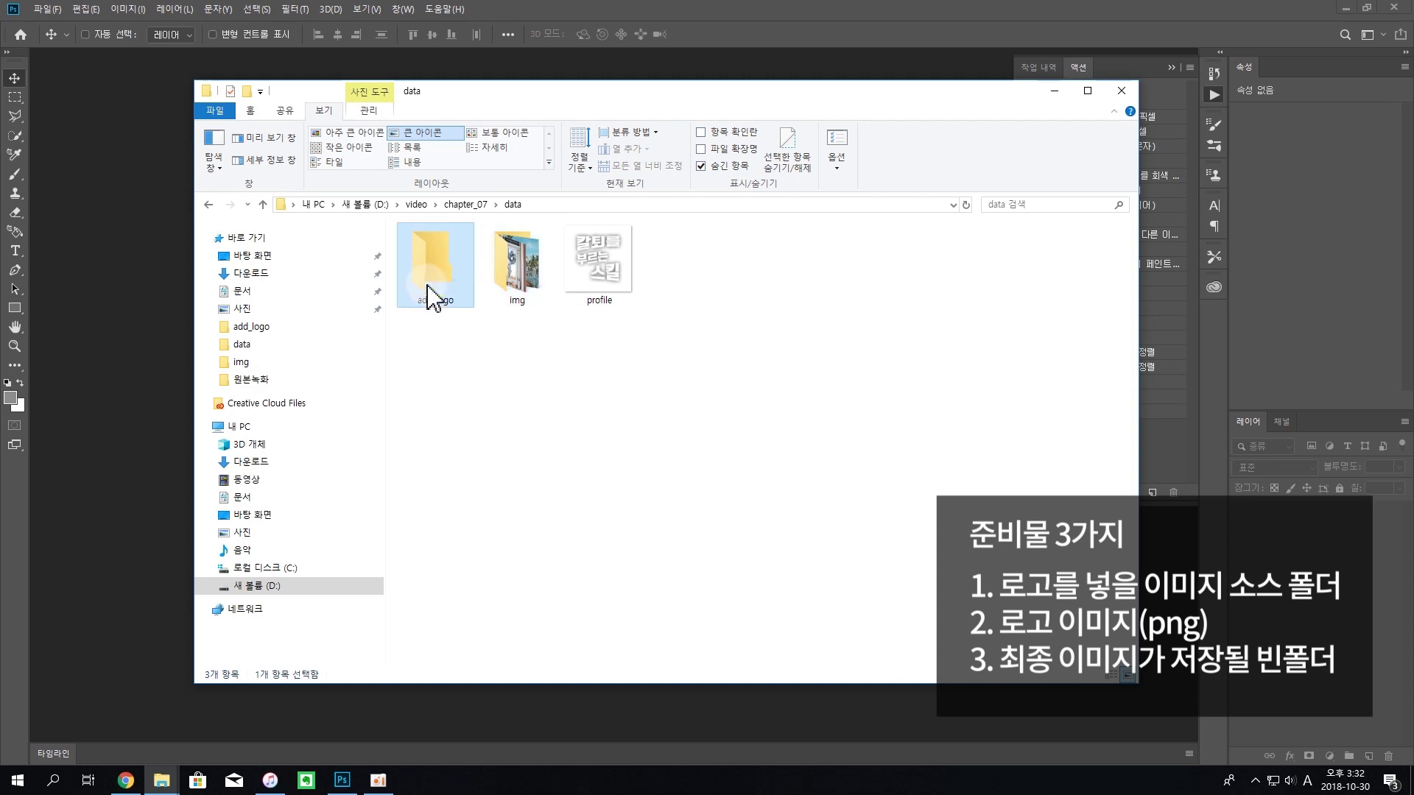
pyautogui.click(441, 286)
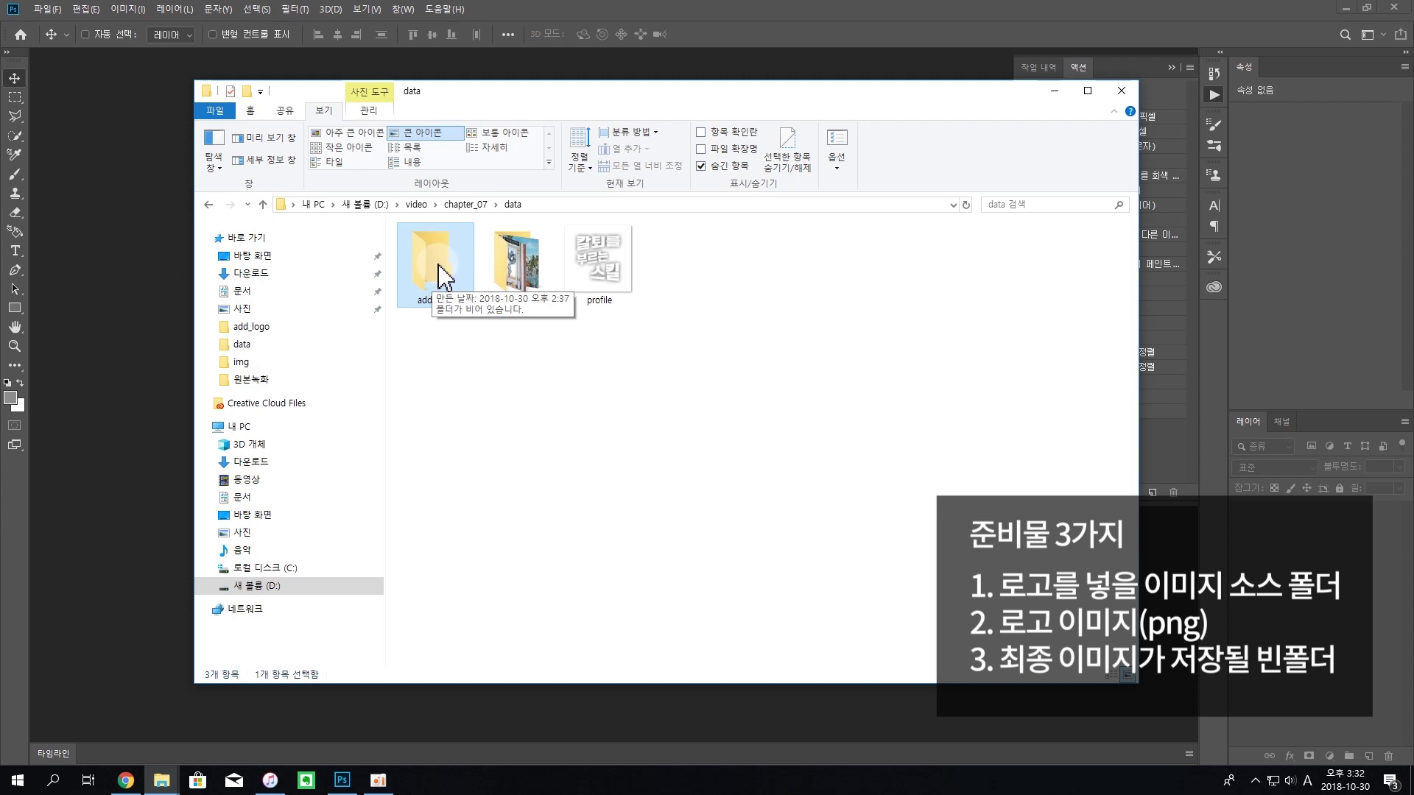
pyautogui.click(575, 379)
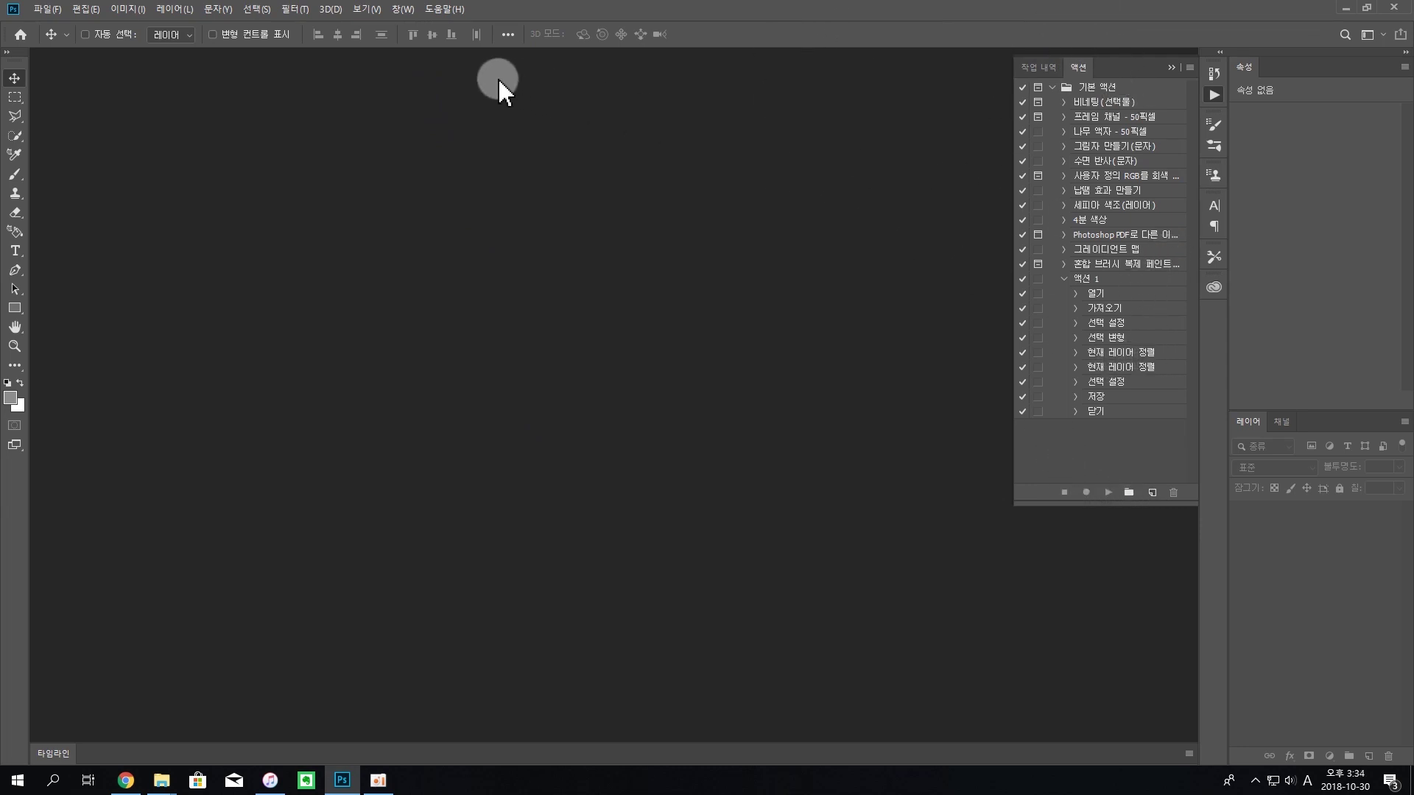
# - Create a new action named 이미지에 로고 삽입하기 in the 기본 액션 set and start recording it
pyautogui.click(404, 10)
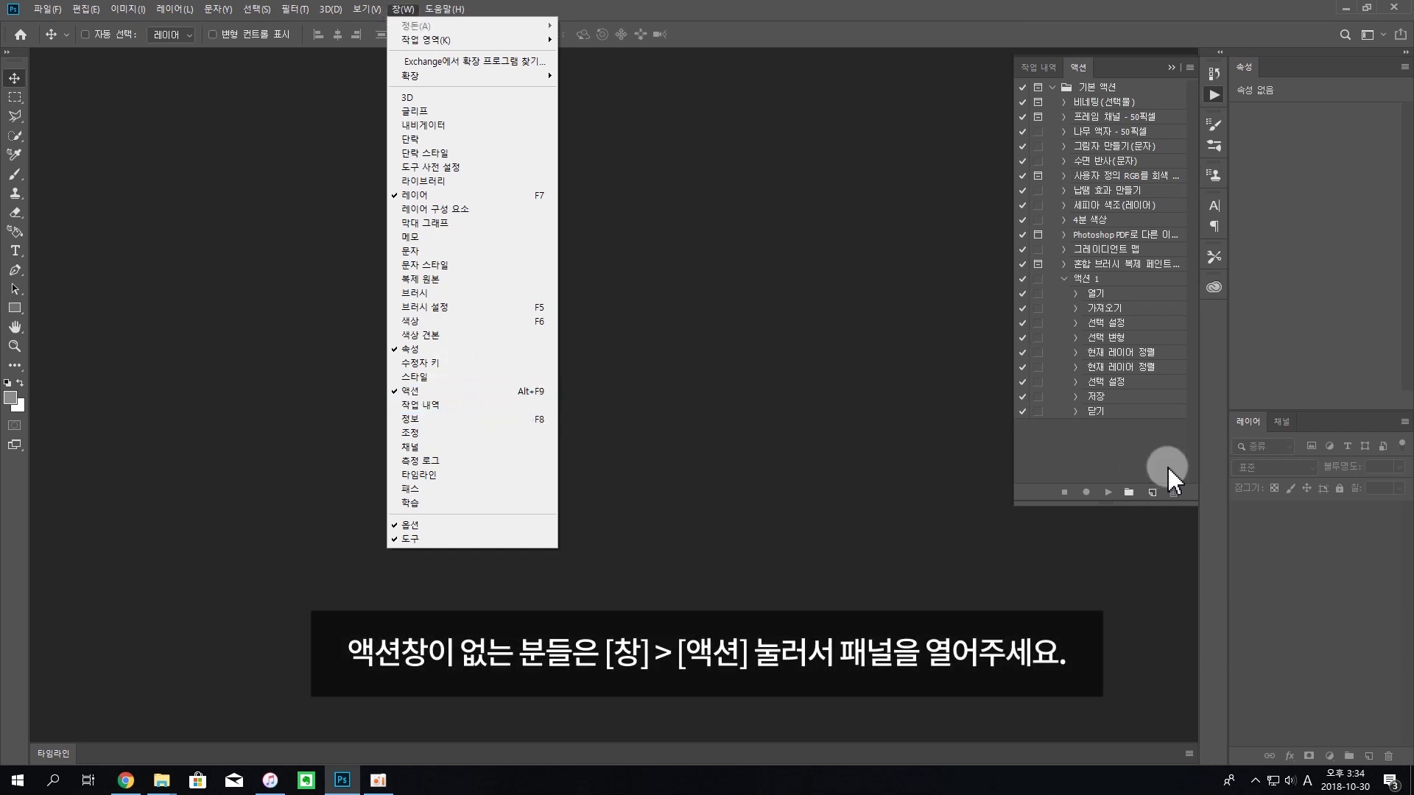
pyautogui.click(1095, 69)
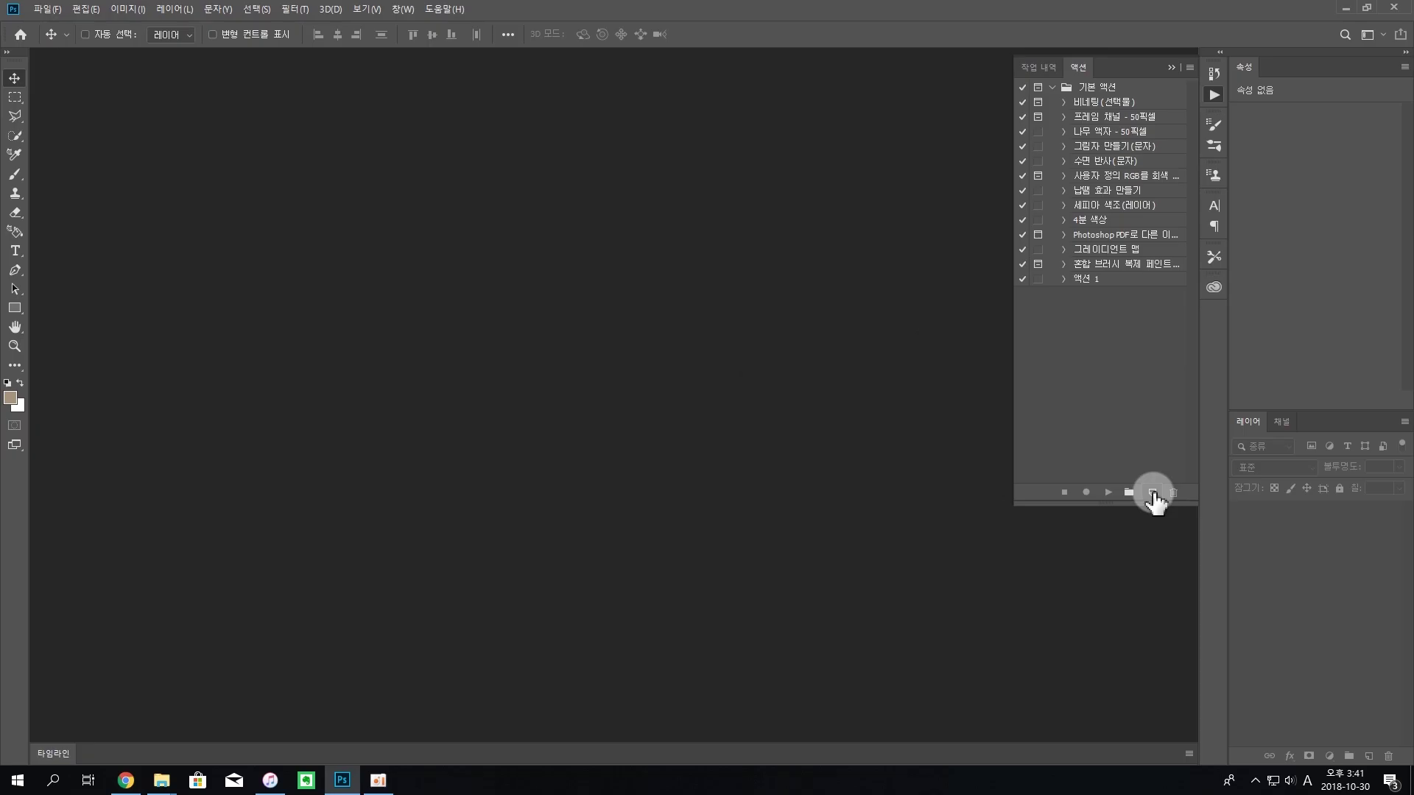
pyautogui.click(929, 352)
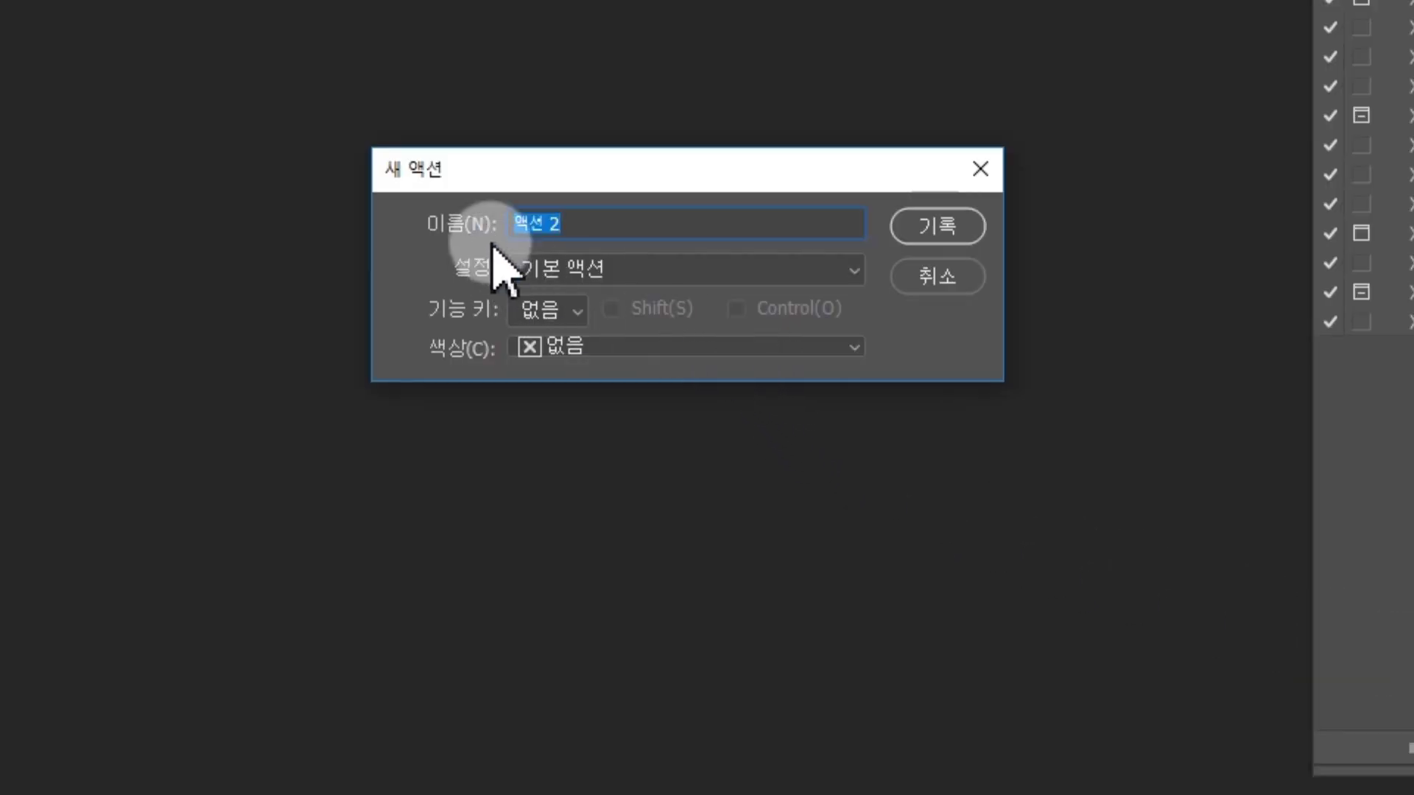
pyautogui.moveTo(554, 174); pyautogui.dragTo(652, 239)
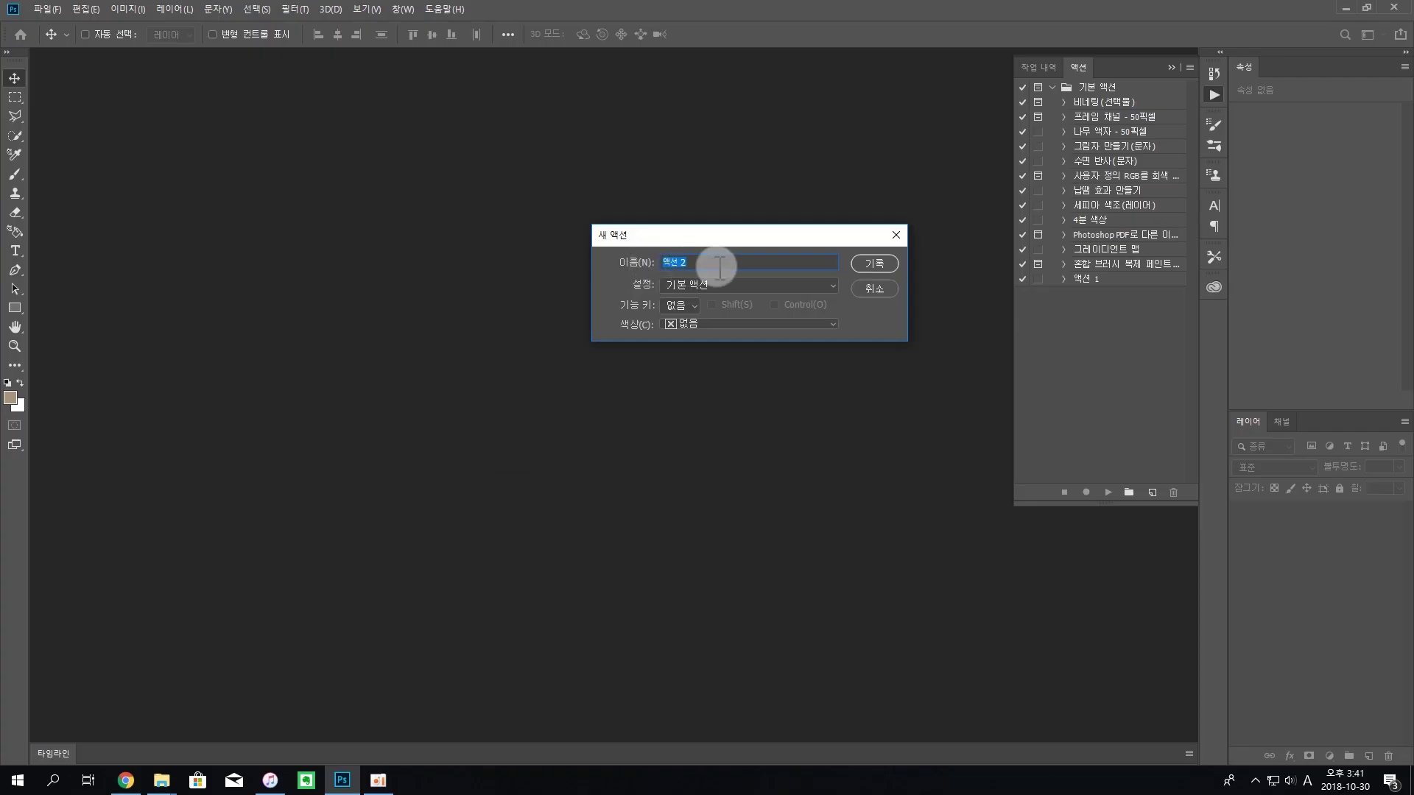
pyautogui.write('d')
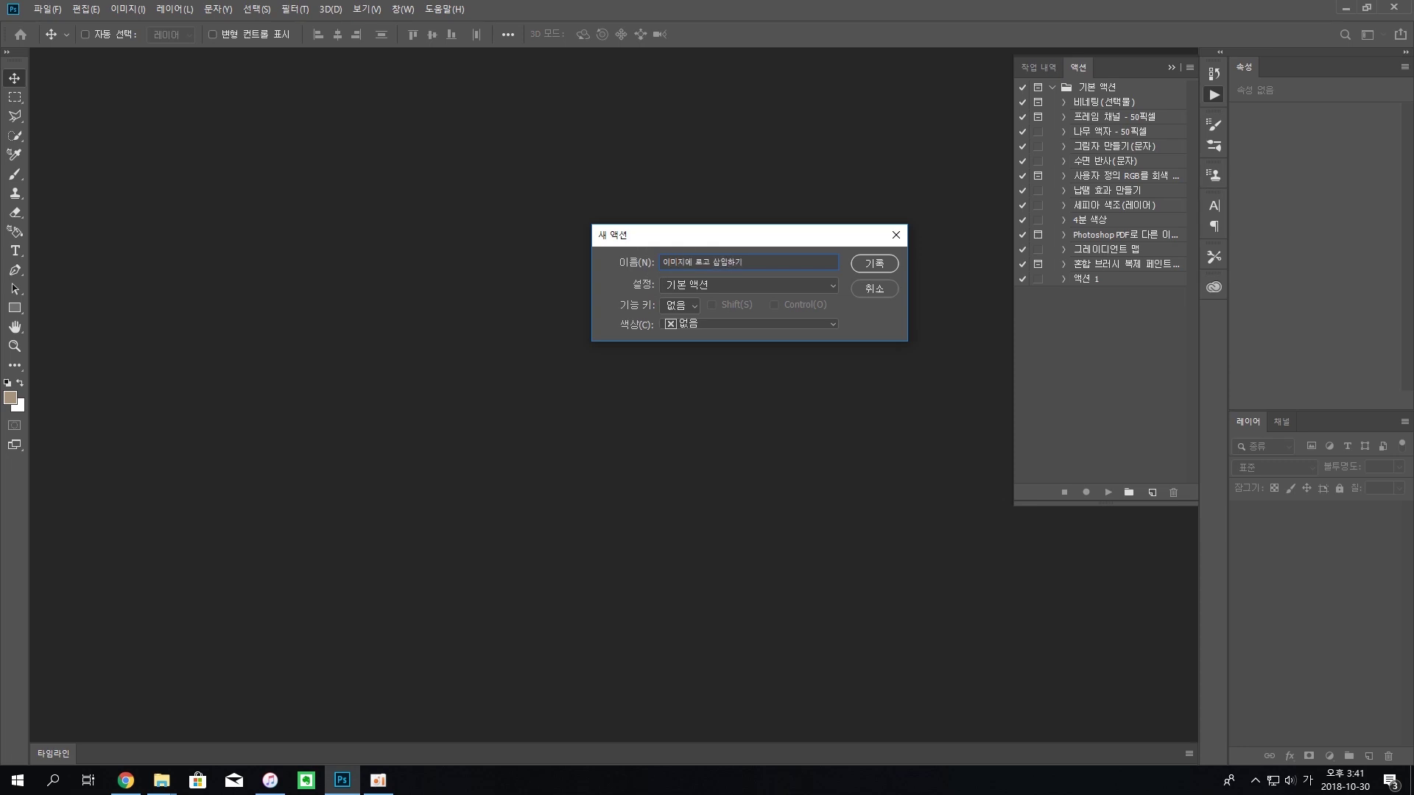
pyautogui.click(874, 265)
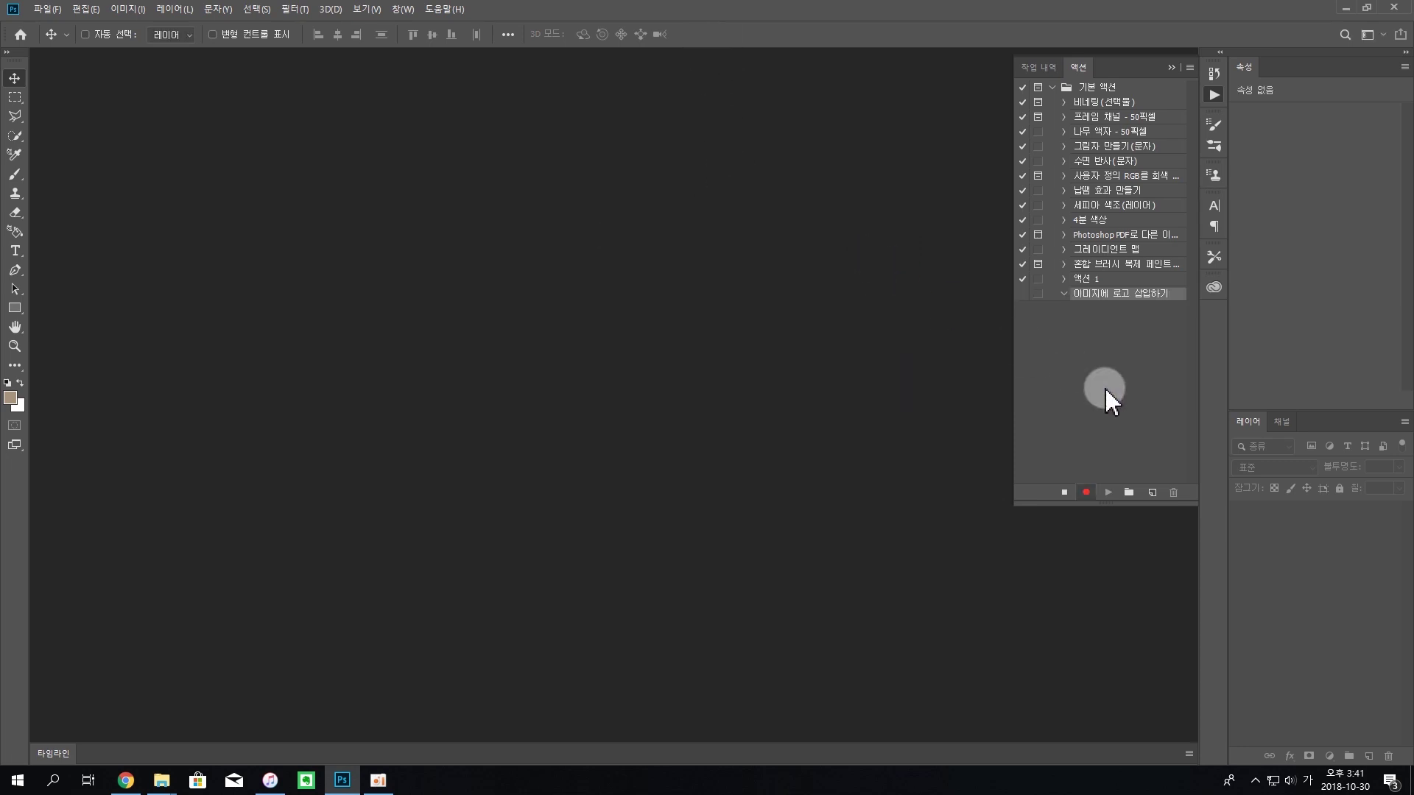
pyautogui.click(1095, 495)
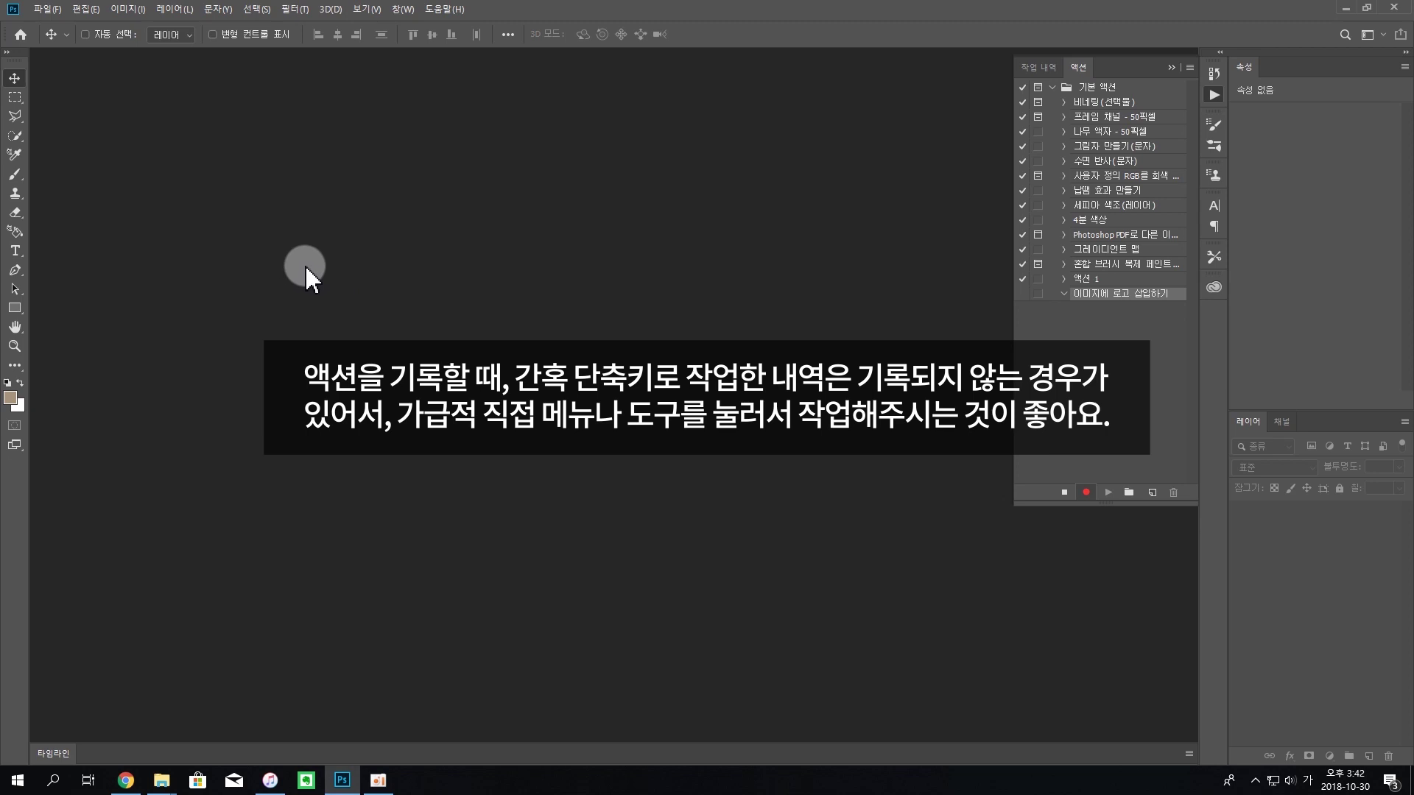
# - Open the image abstract-art-background-243971 from the img folder while the action is recording
pyautogui.click(48, 9)
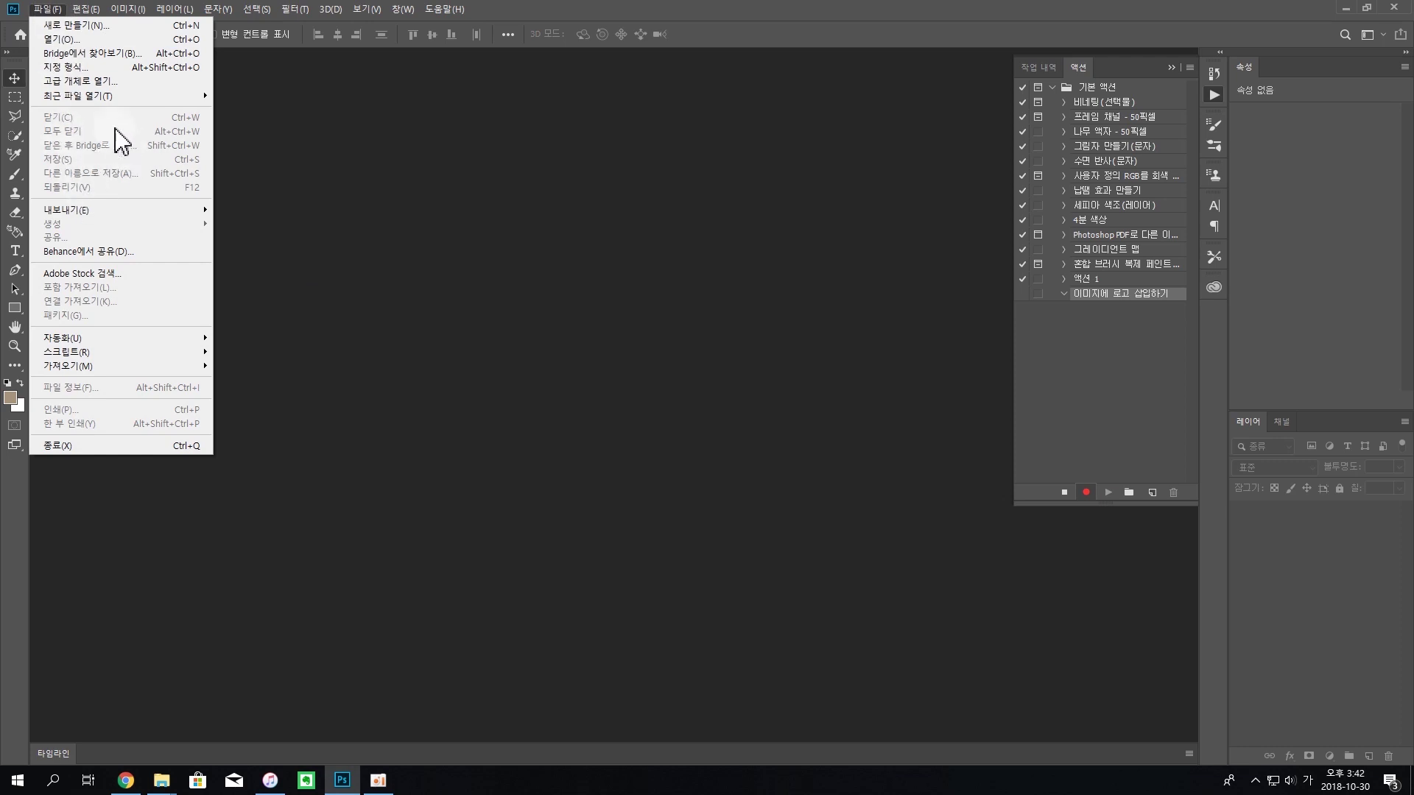
pyautogui.click(96, 40)
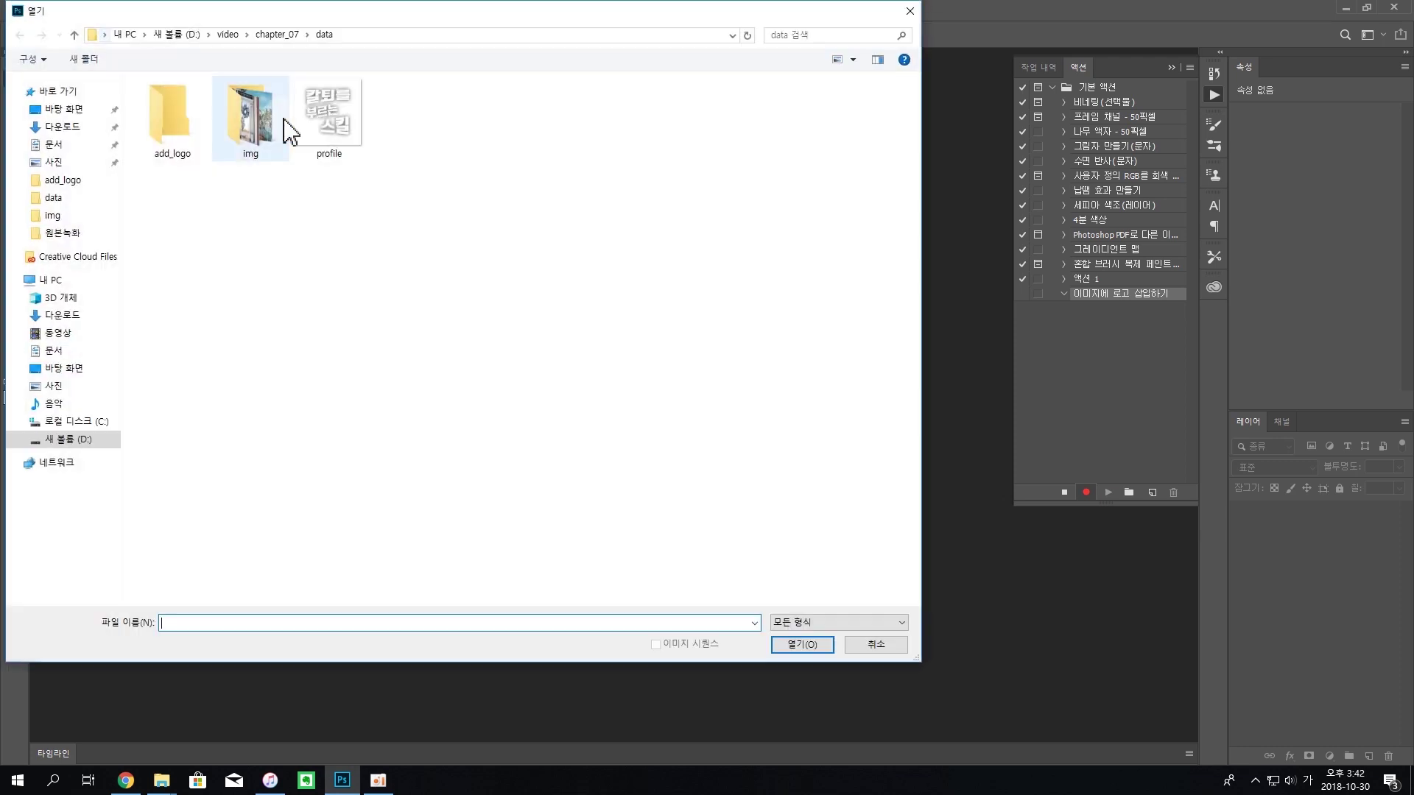
pyautogui.click(257, 123)
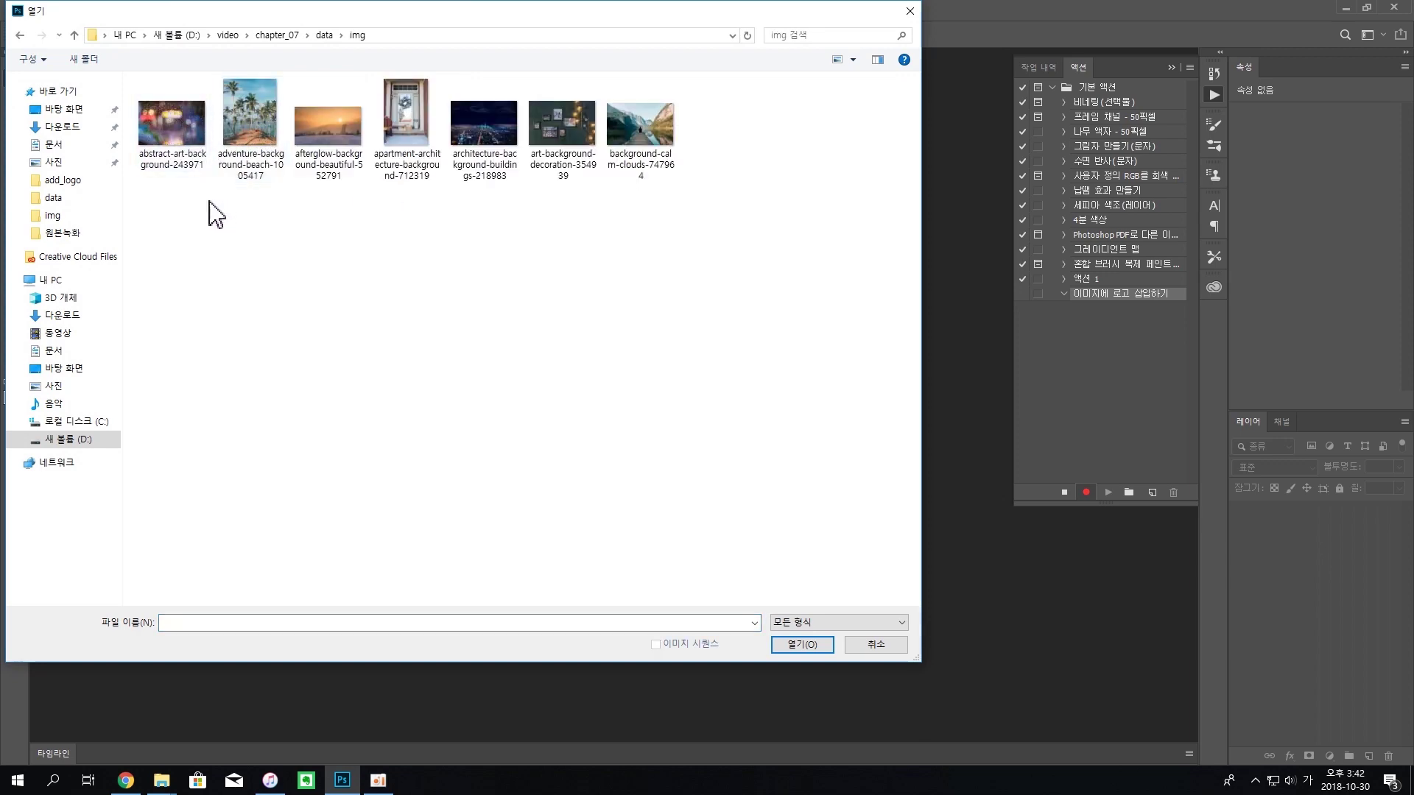
pyautogui.doubleClick(173, 125)
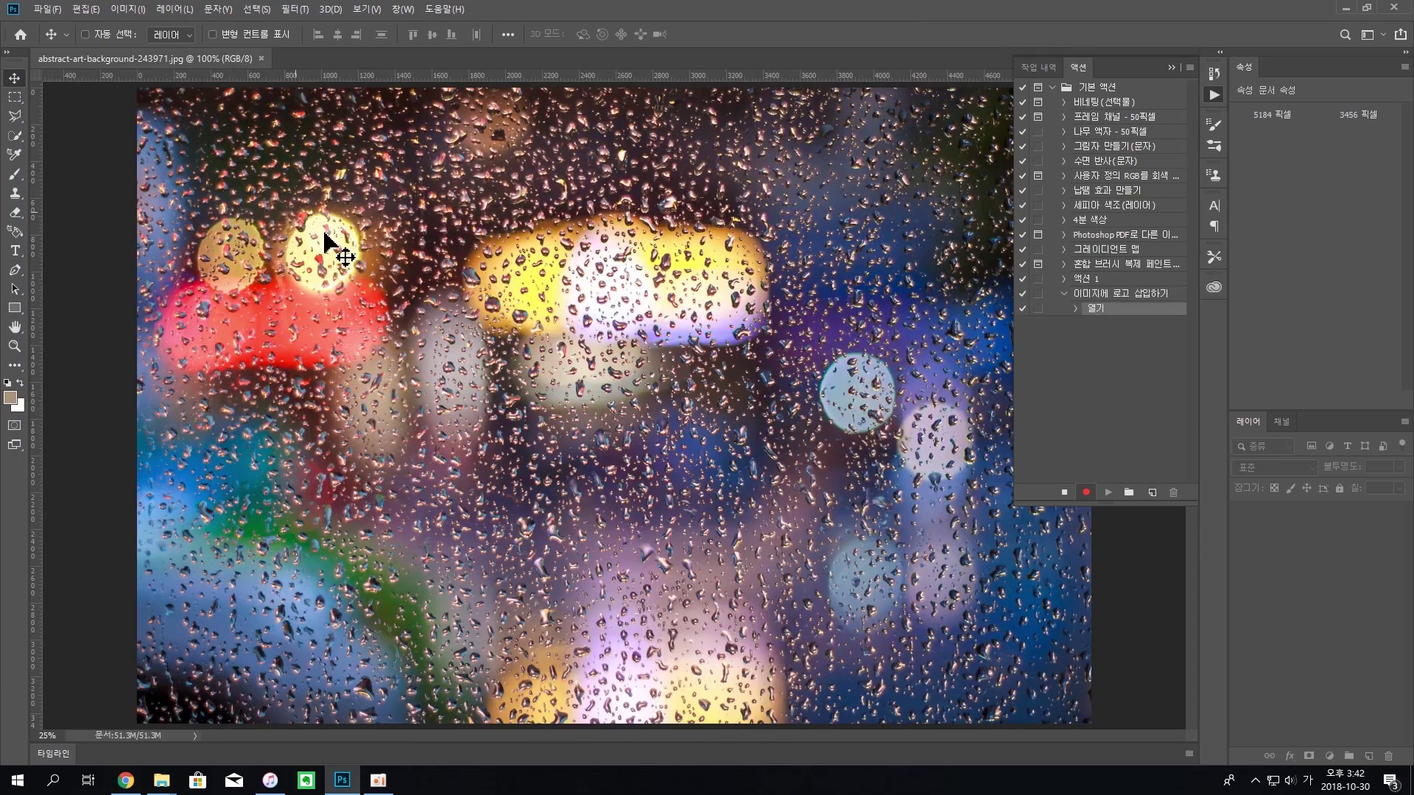
# - Expand the recorded 열기 step of the action to inspect its file path, and collapse it again
pyautogui.click(1087, 376)
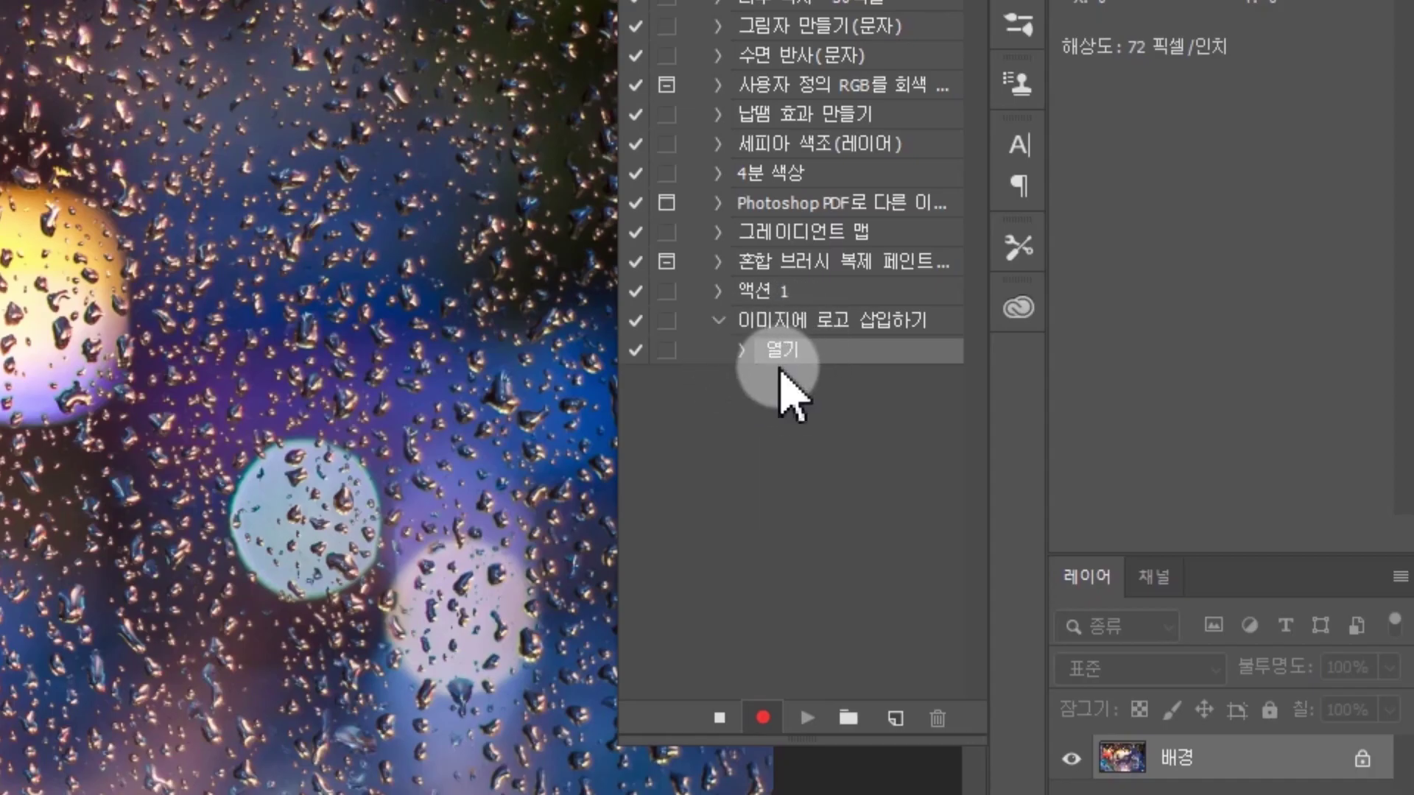
pyautogui.click(752, 348)
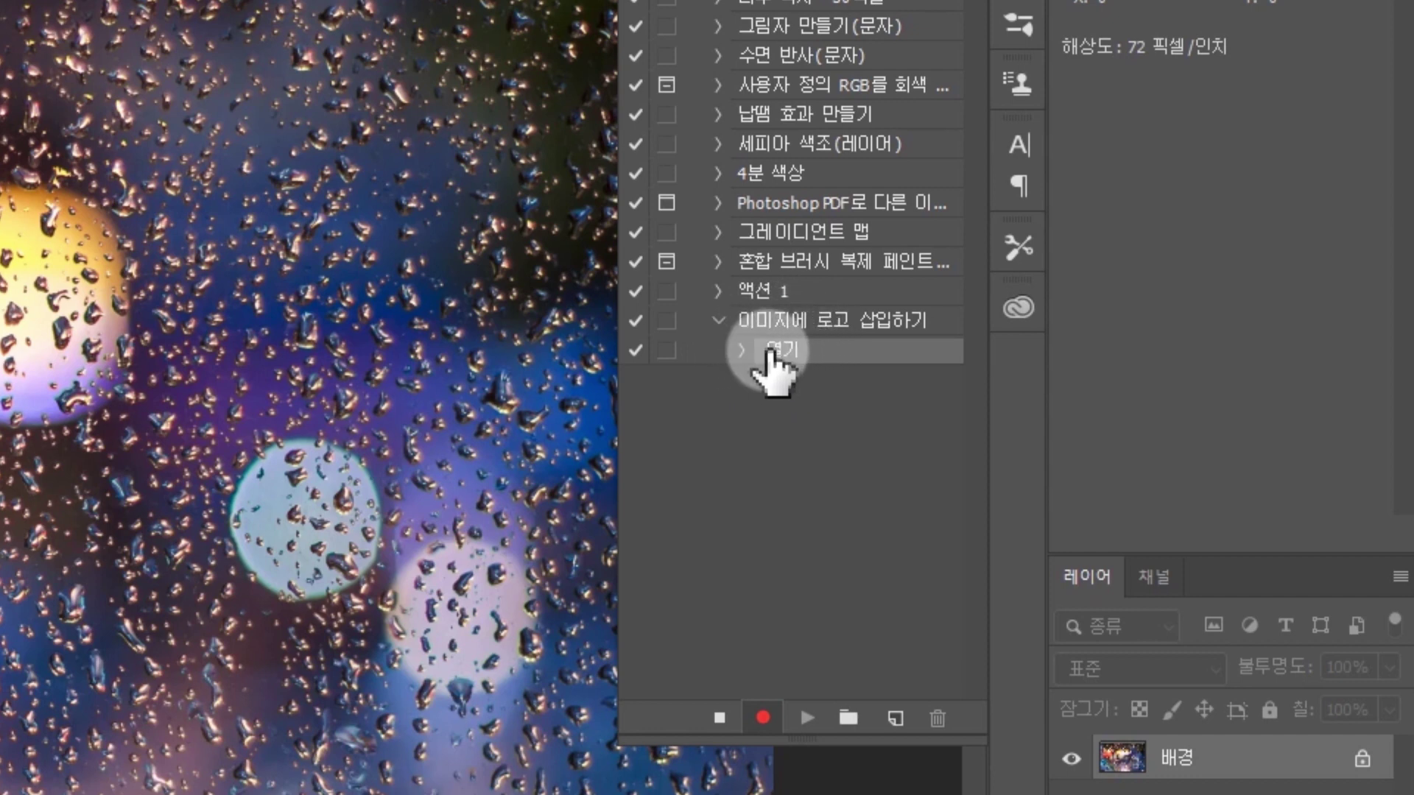
pyautogui.click(742, 351)
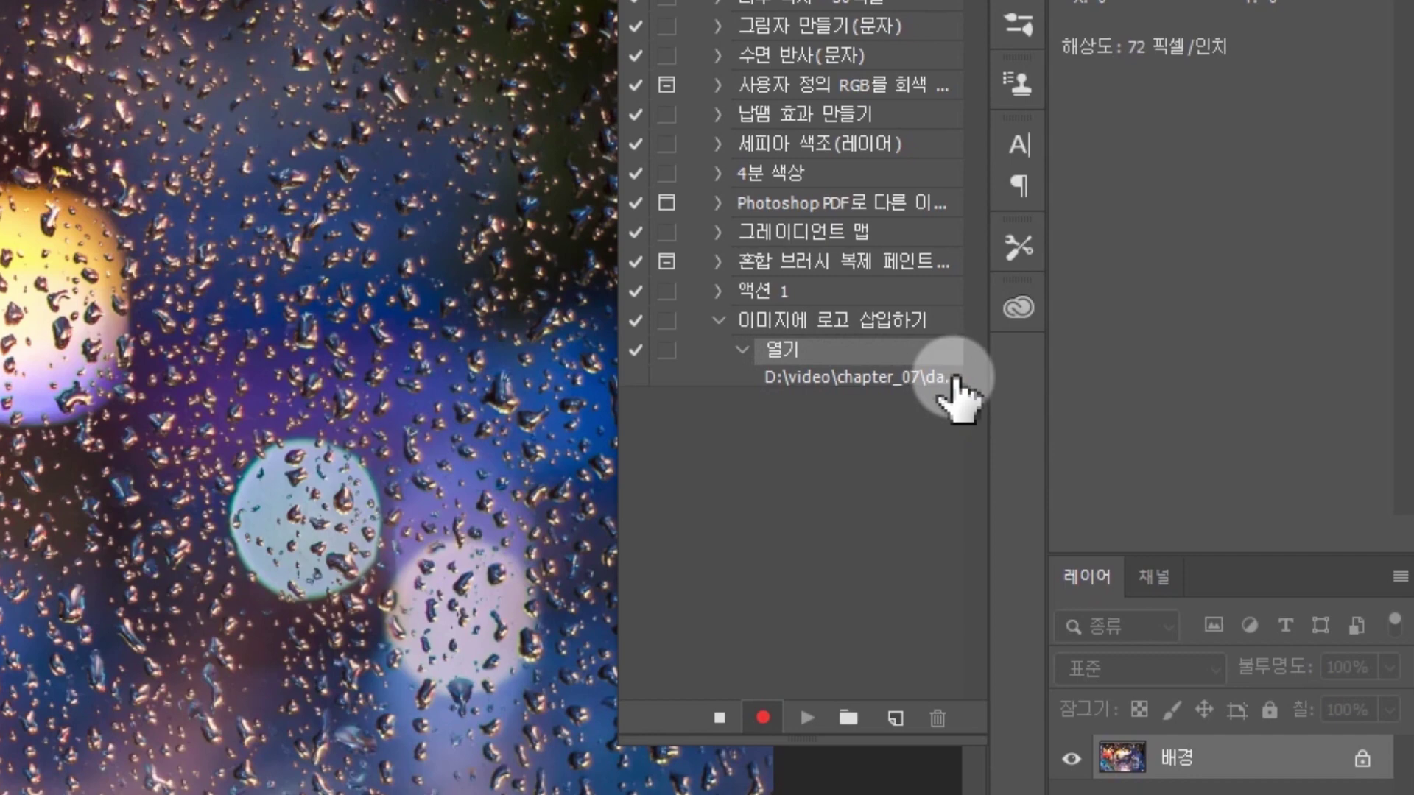
pyautogui.click(741, 349)
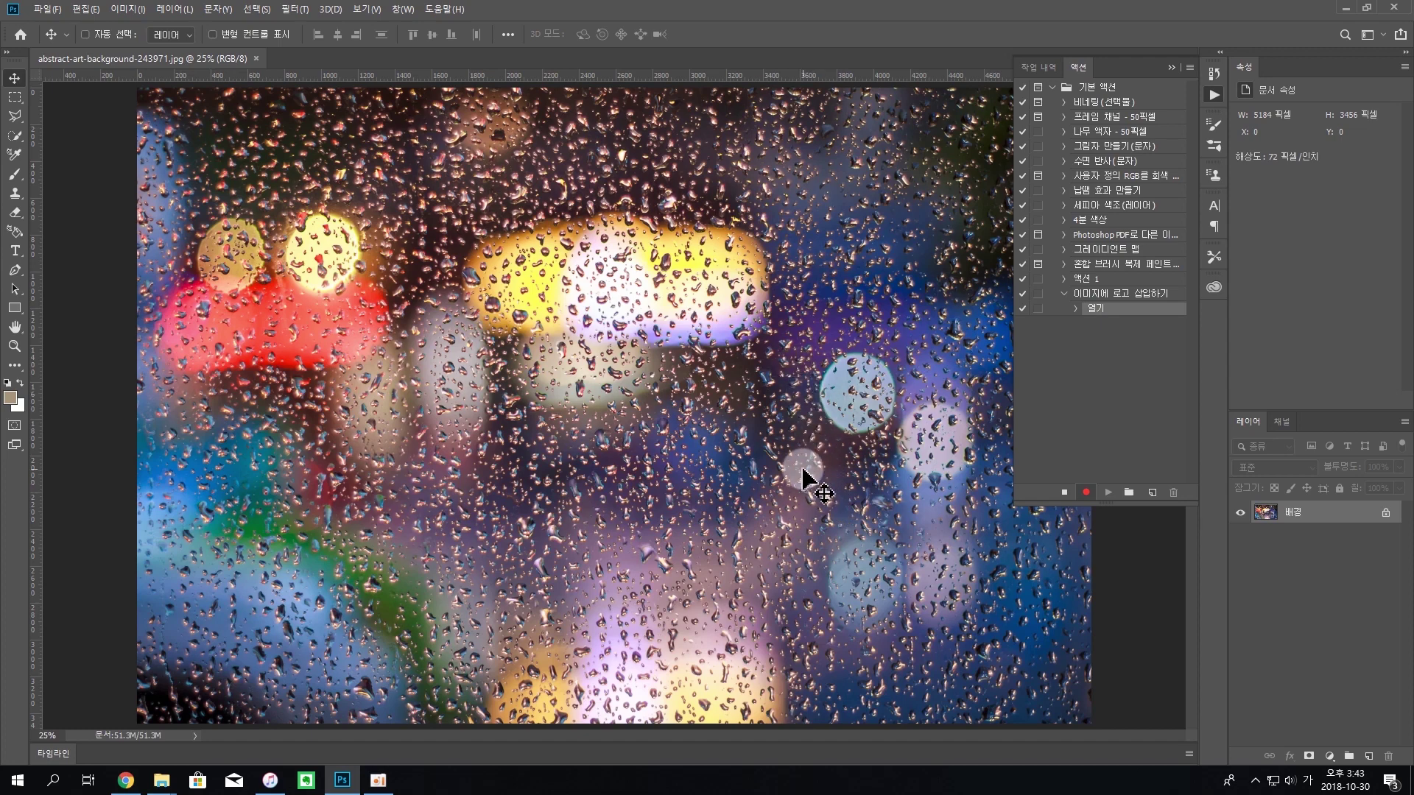
# - Place the profile logo from the data folder as an embedded layer in the photo at its original size
pyautogui.click(46, 9)
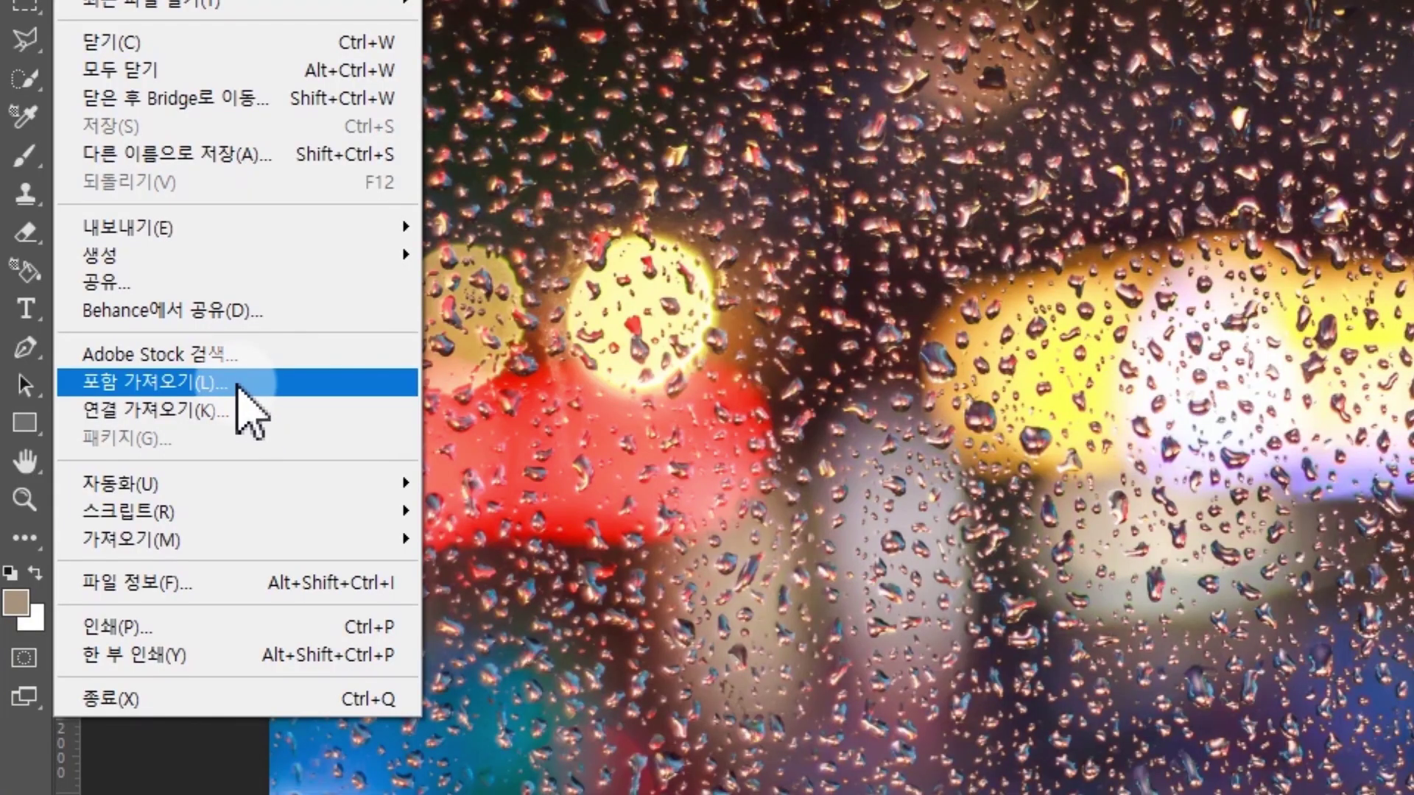
pyautogui.click(237, 386)
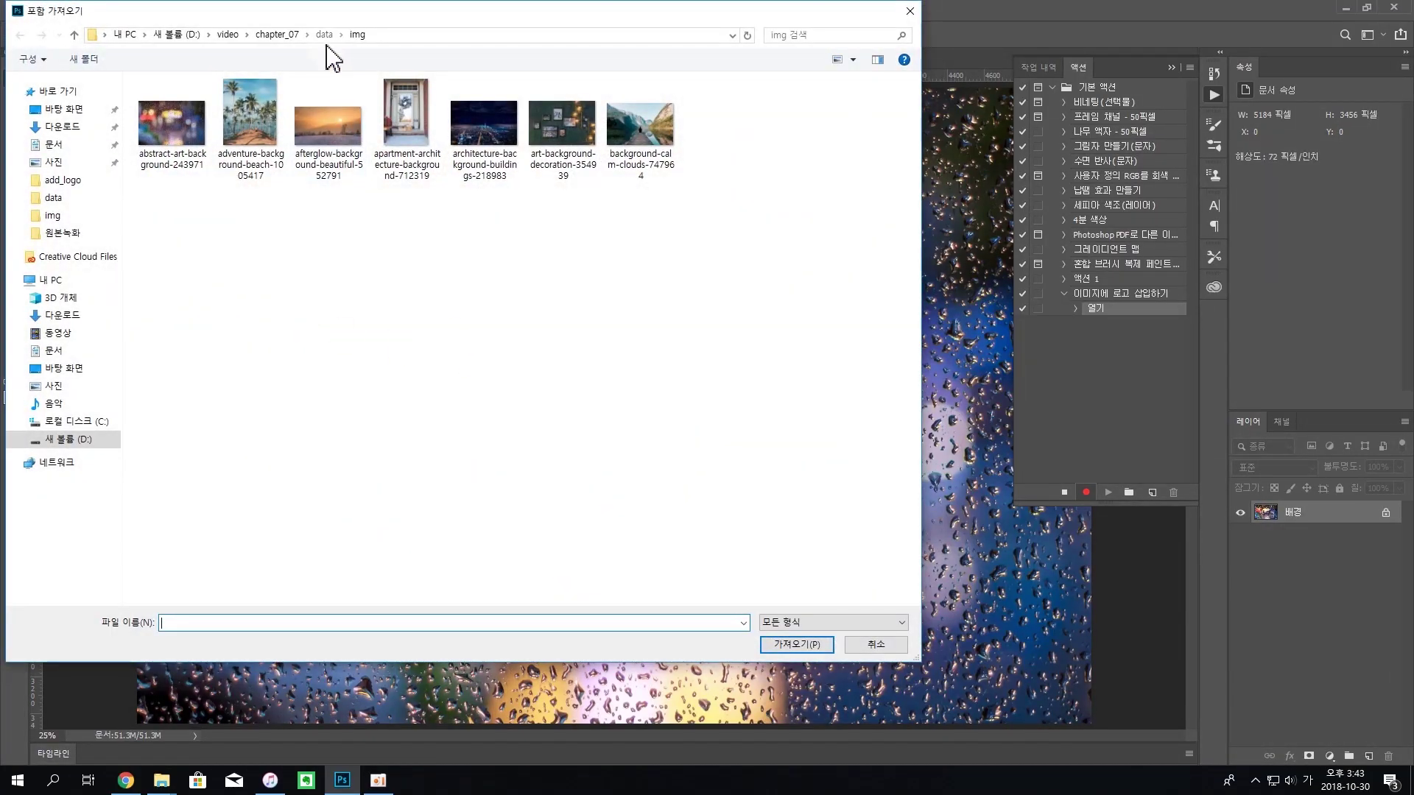
pyautogui.click(324, 37)
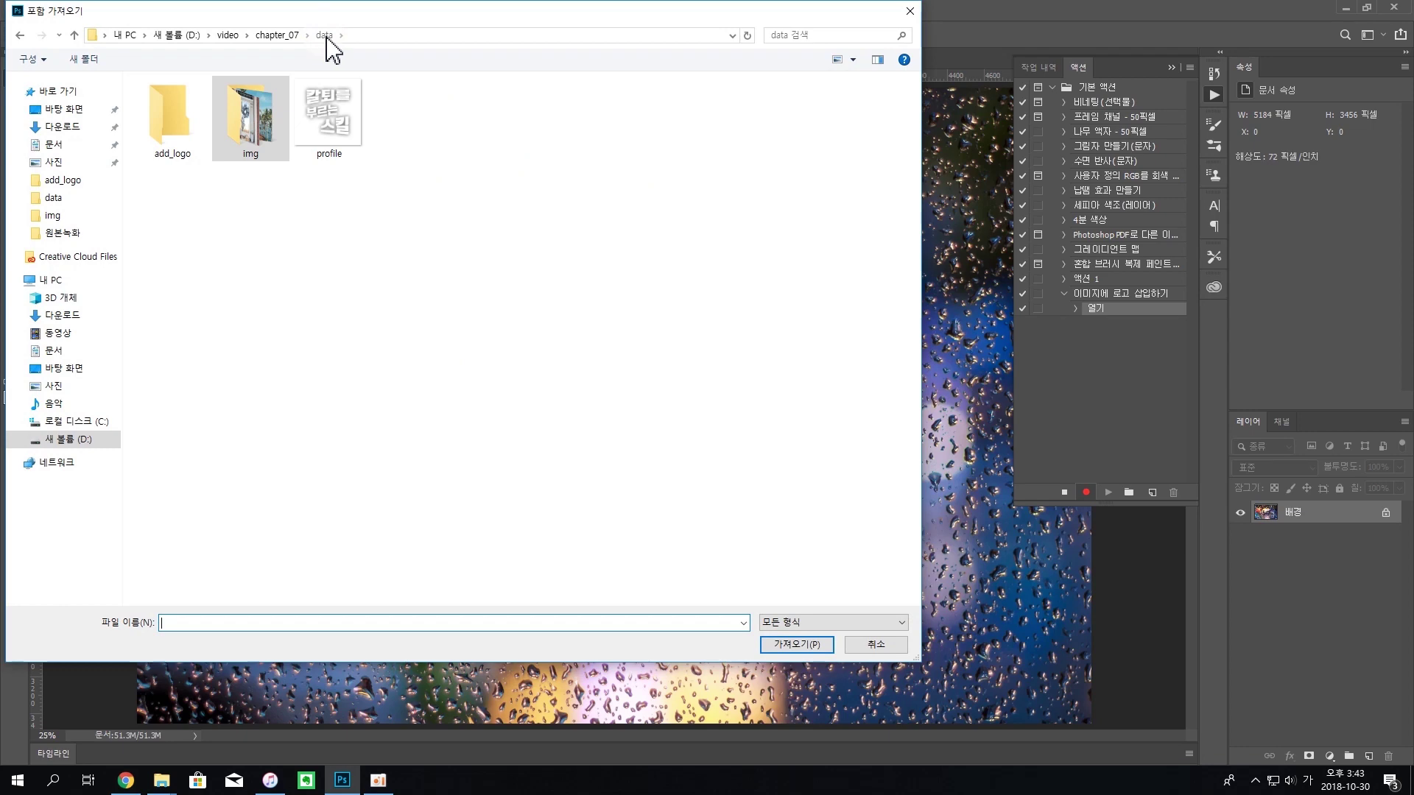
pyautogui.click(338, 136)
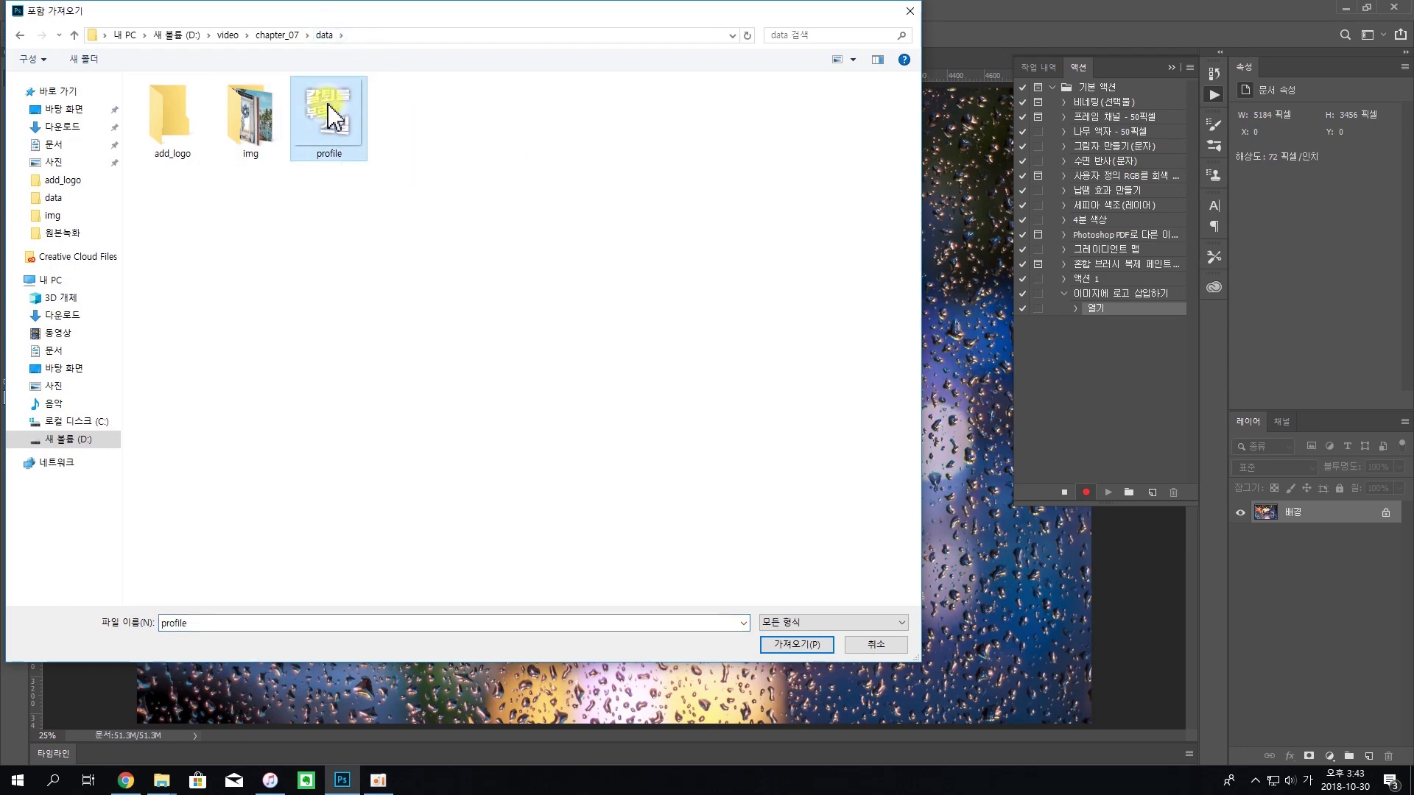
pyautogui.doubleClick(333, 118)
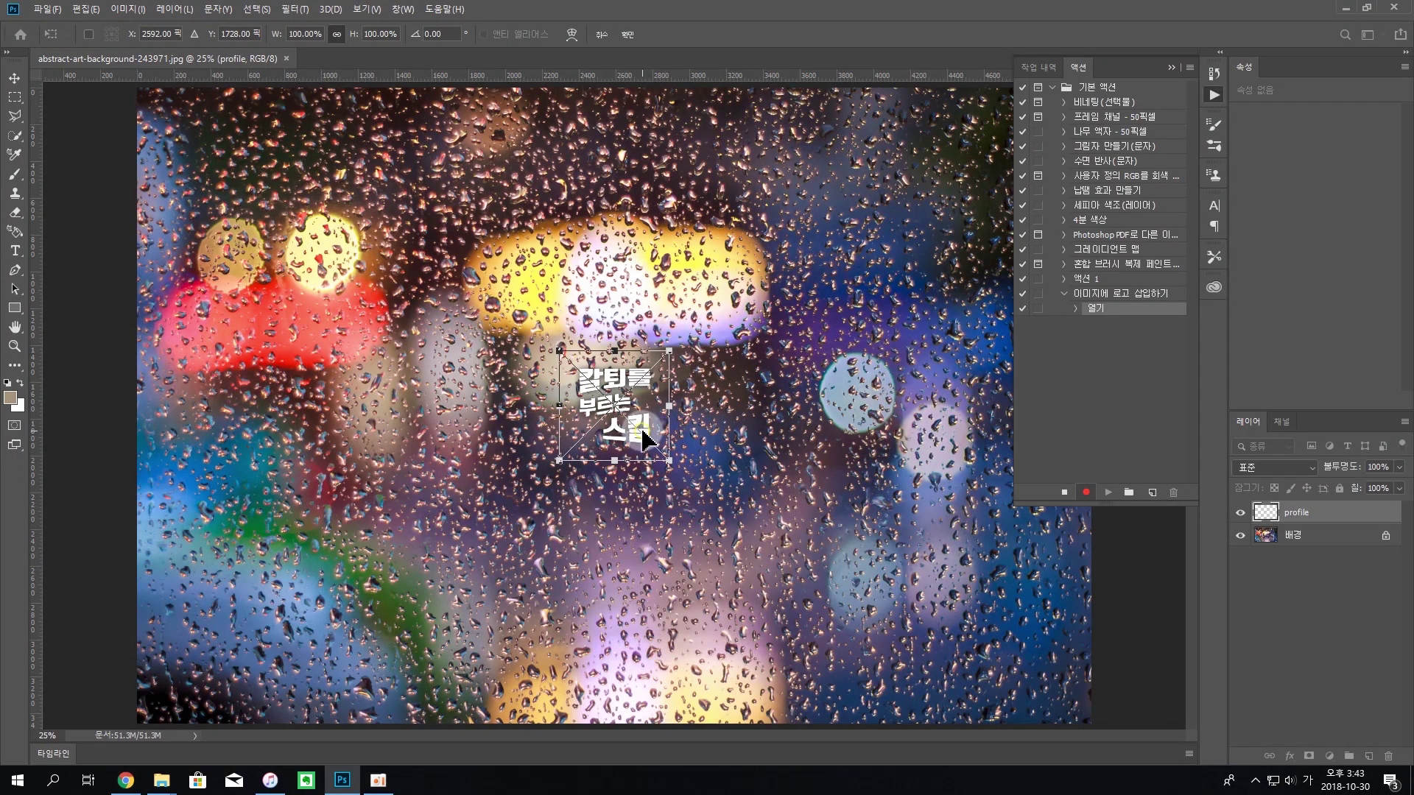
pyautogui.press('Return')
# - Expand the recorded 가져오기 step to inspect its file path and placement values, and collapse it again
pyautogui.click(1118, 323)
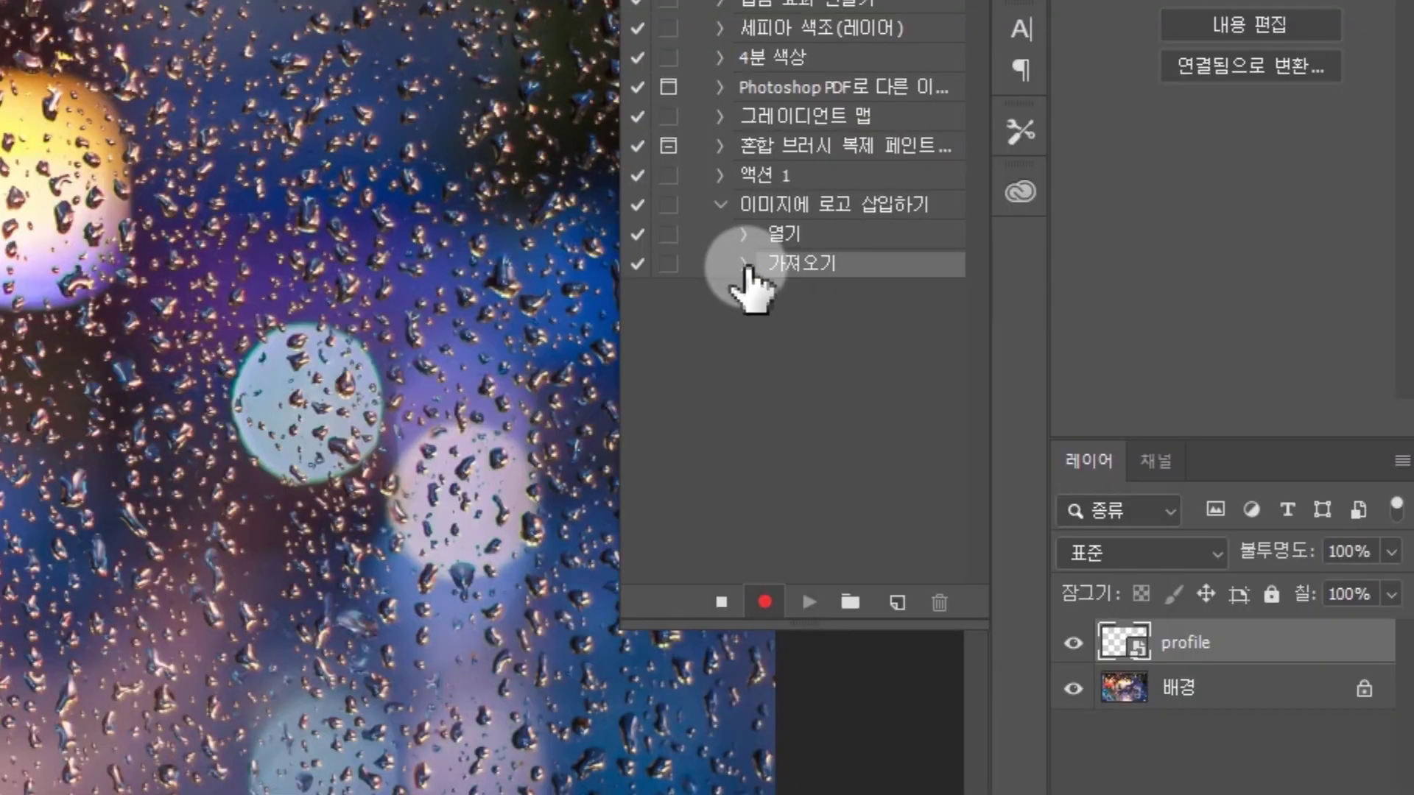
pyautogui.click(1118, 322)
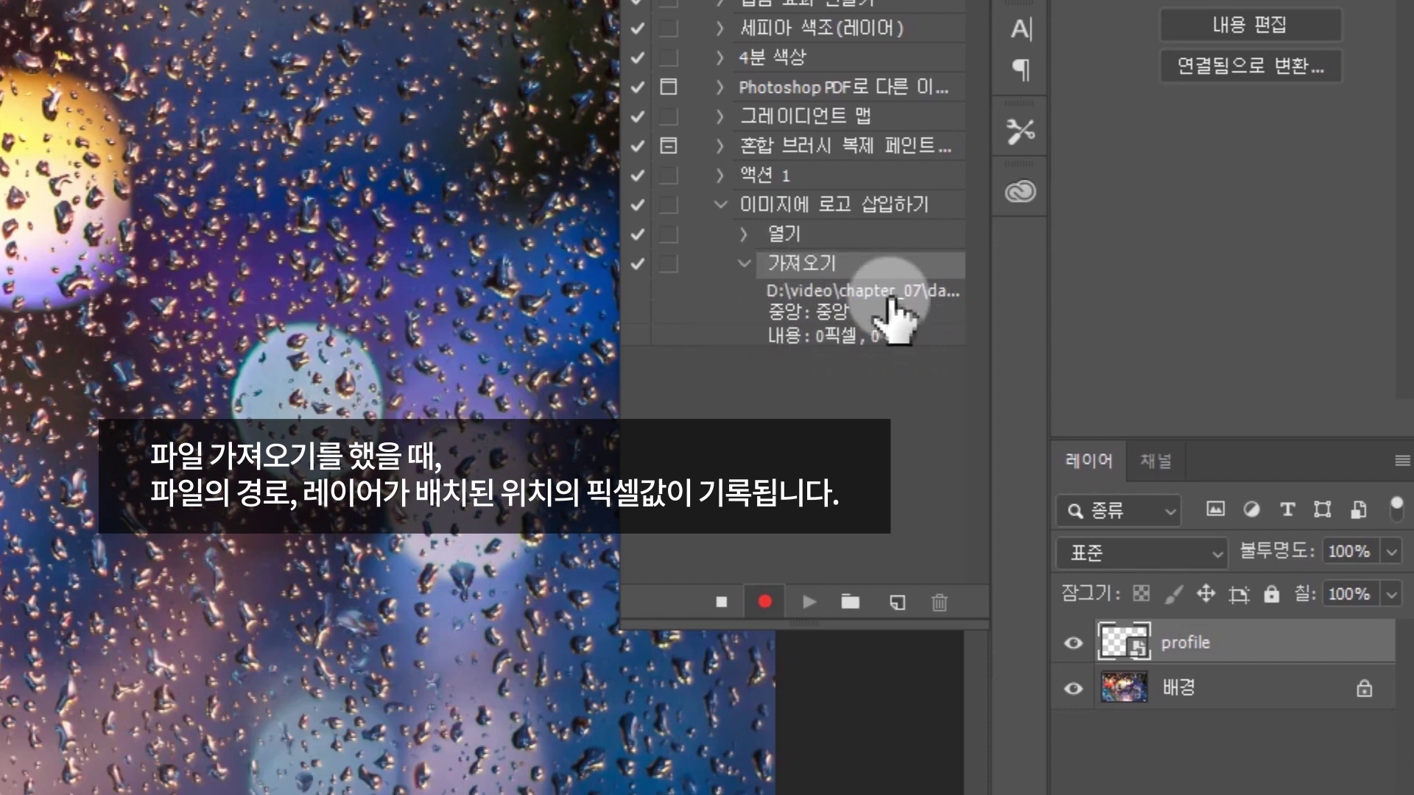
pyautogui.click(744, 265)
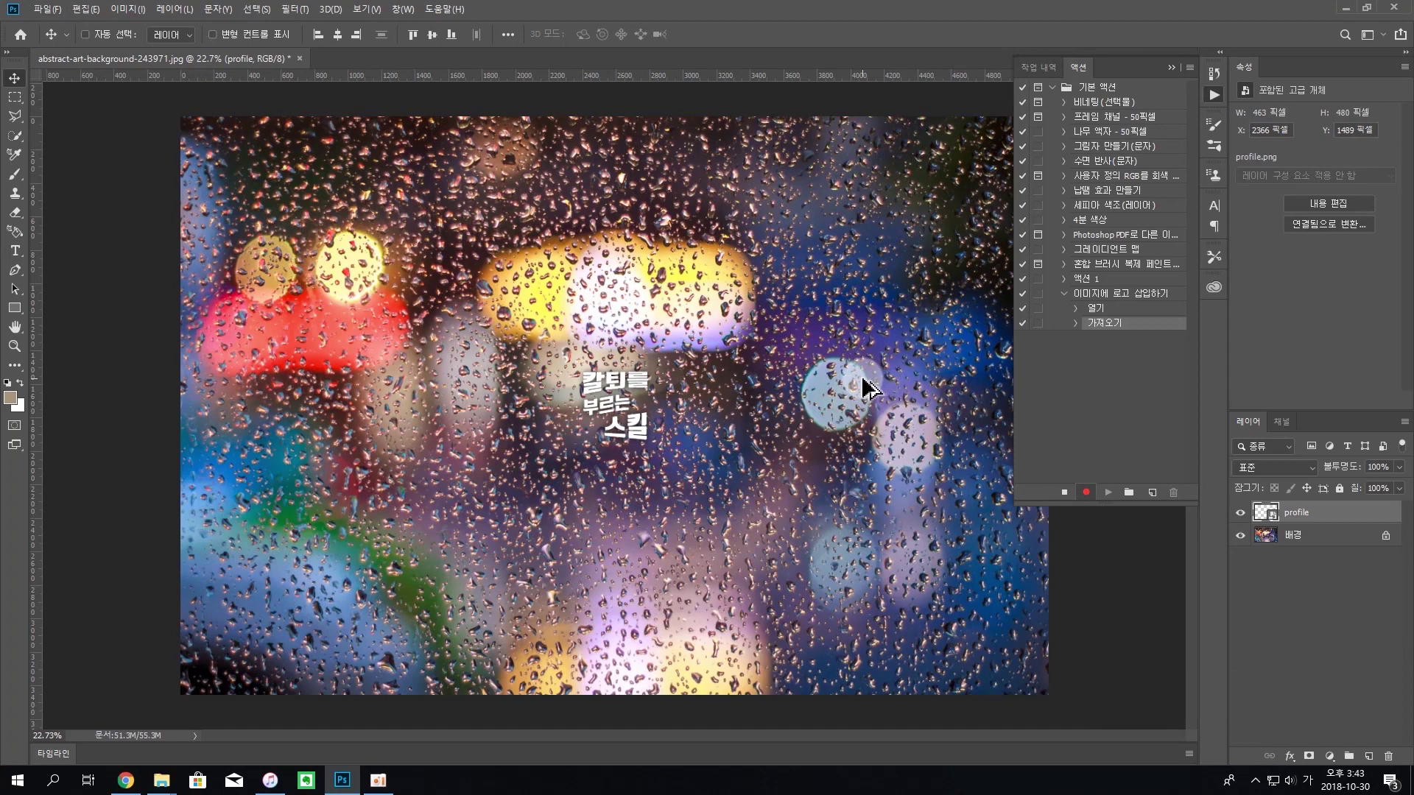
# - Move the logo to the photo's lower-right corner and shift it by -62.9 px, -29 px with Free Transform
pyautogui.scroll(-1, 862, 379)
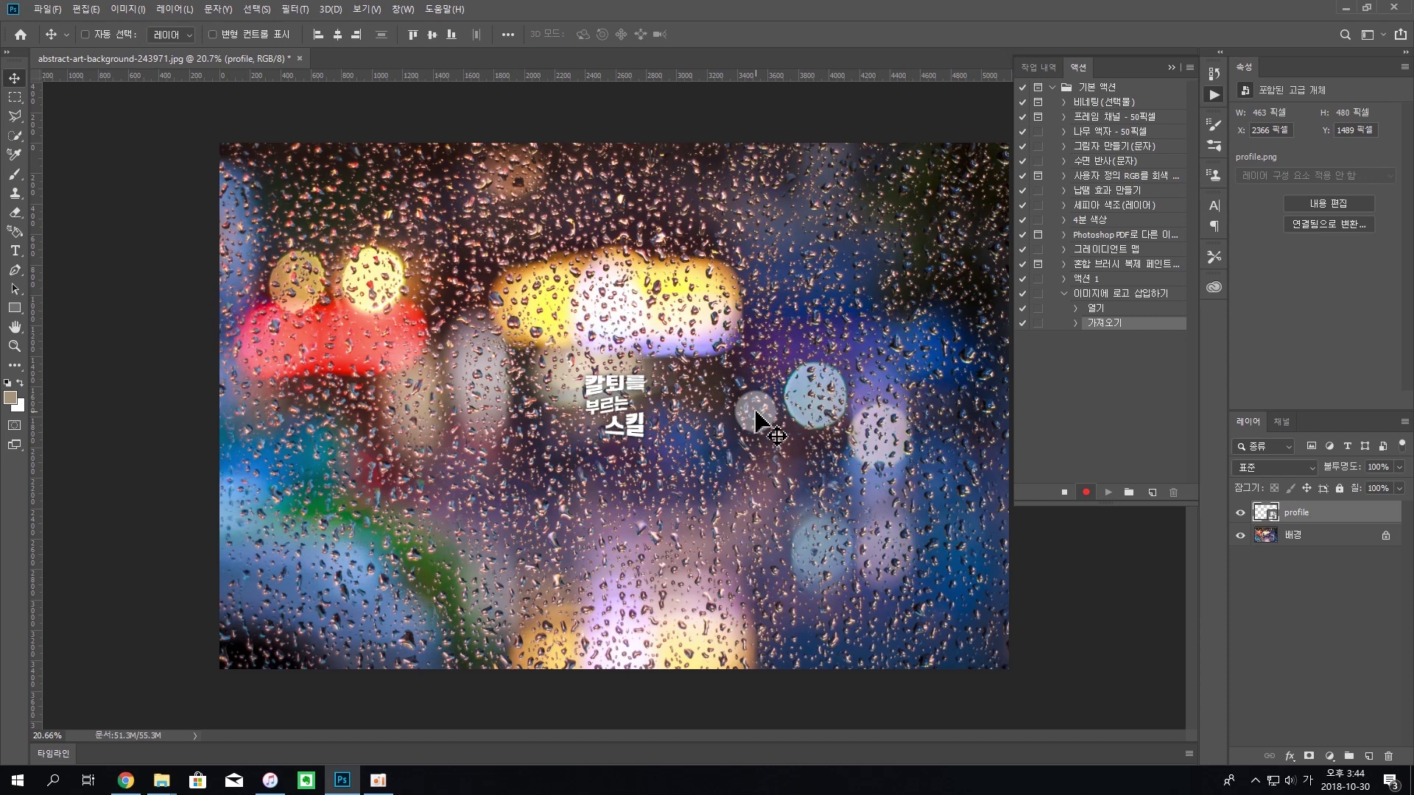
pyautogui.moveTo(637, 438); pyautogui.dragTo(962, 624)
pyautogui.hotkey('ctrl', 't')
pyautogui.press('Return')
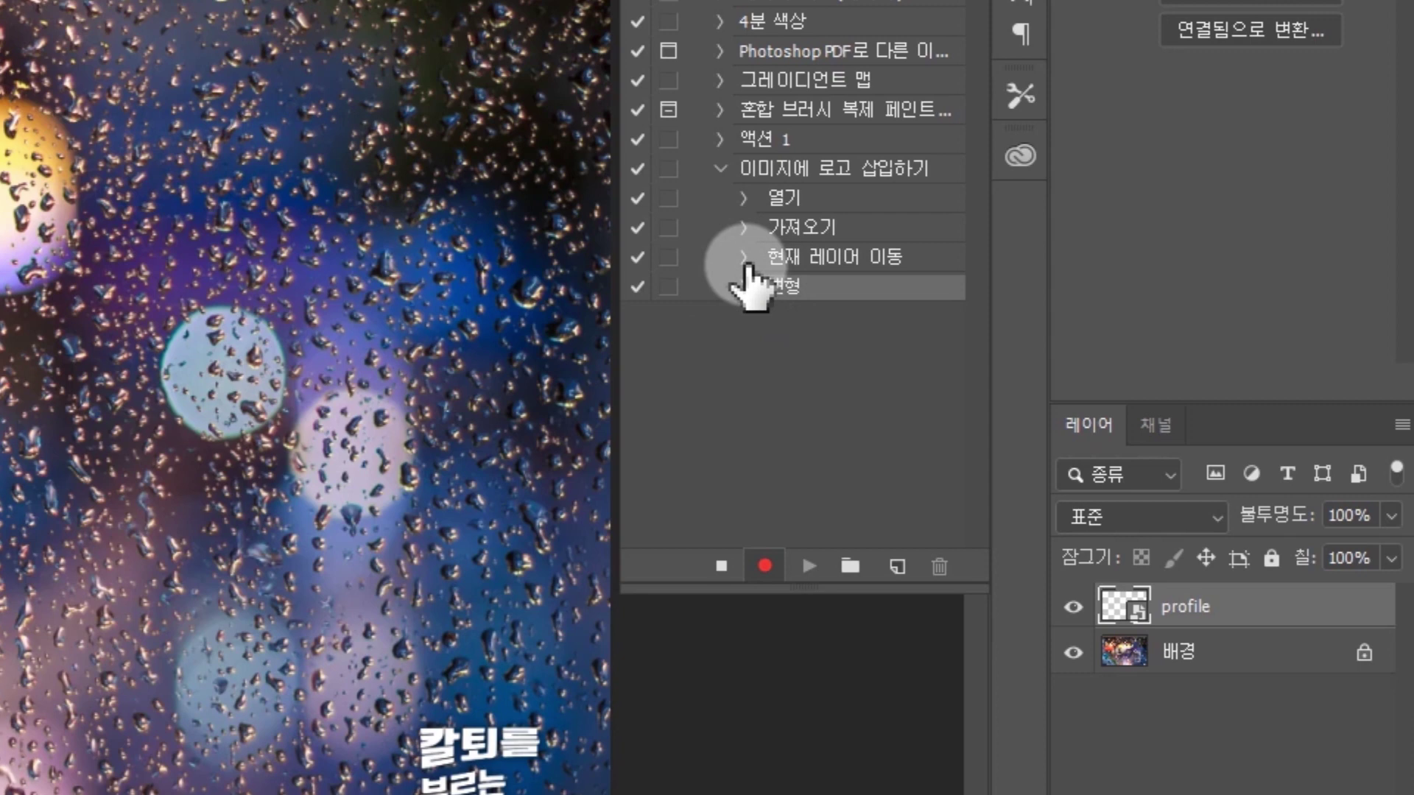
# - Expand the recorded 변형 step and widen the Actions panel to inspect its offset values
pyautogui.click(1076, 353)
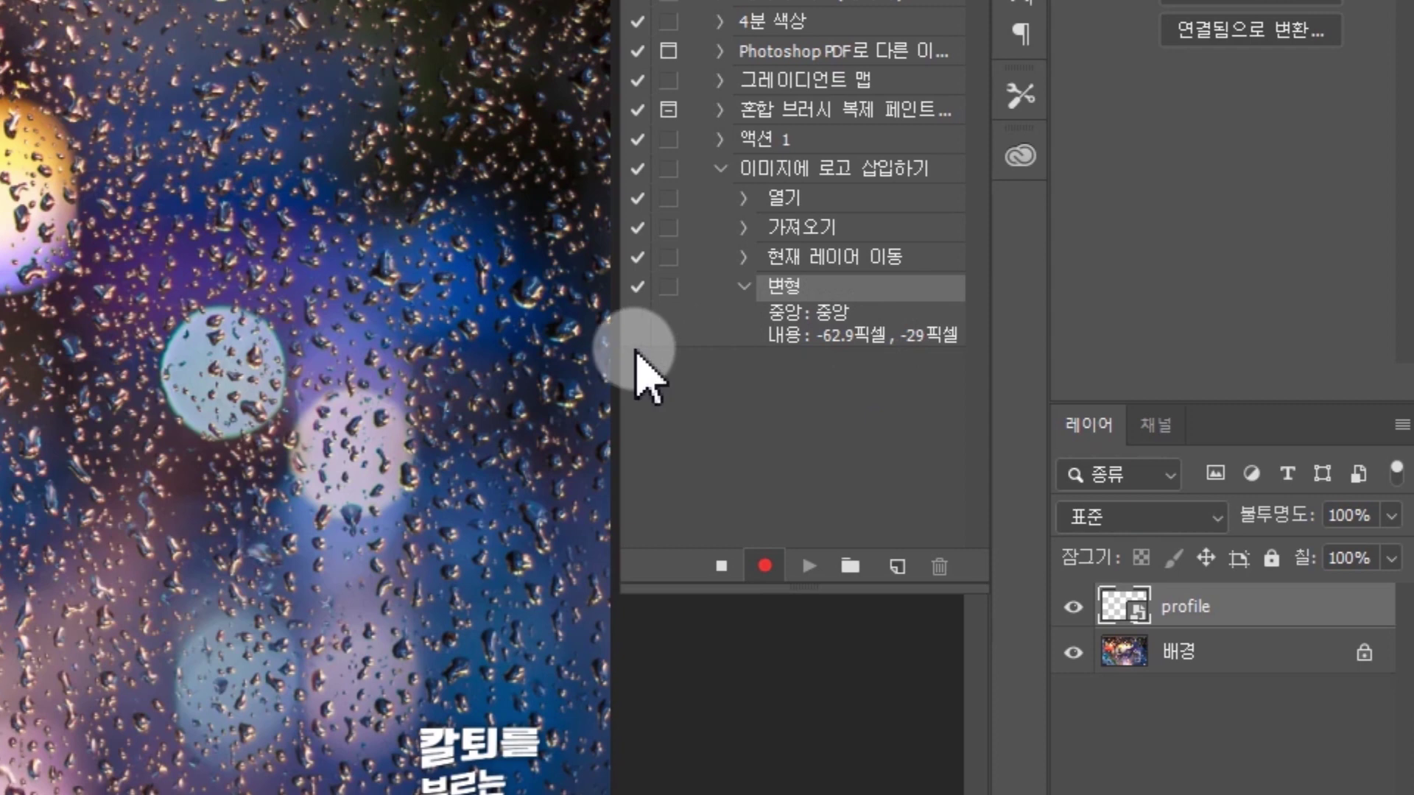
pyautogui.moveTo(619, 351); pyautogui.dragTo(592, 349)
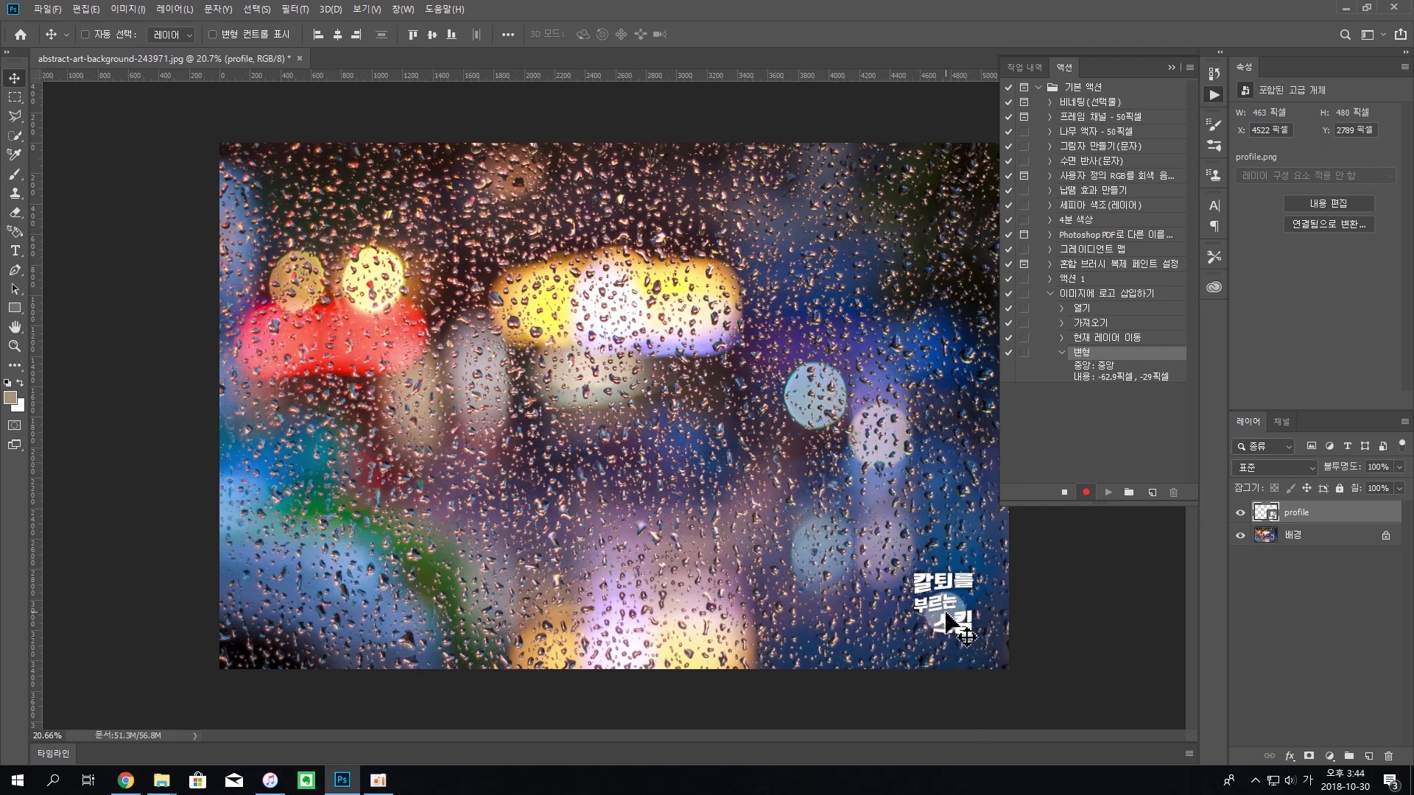
# - Try moving the logo to other spots along the photo's lower edge, and undo the moves
pyautogui.moveTo(967, 631); pyautogui.dragTo(768, 585)
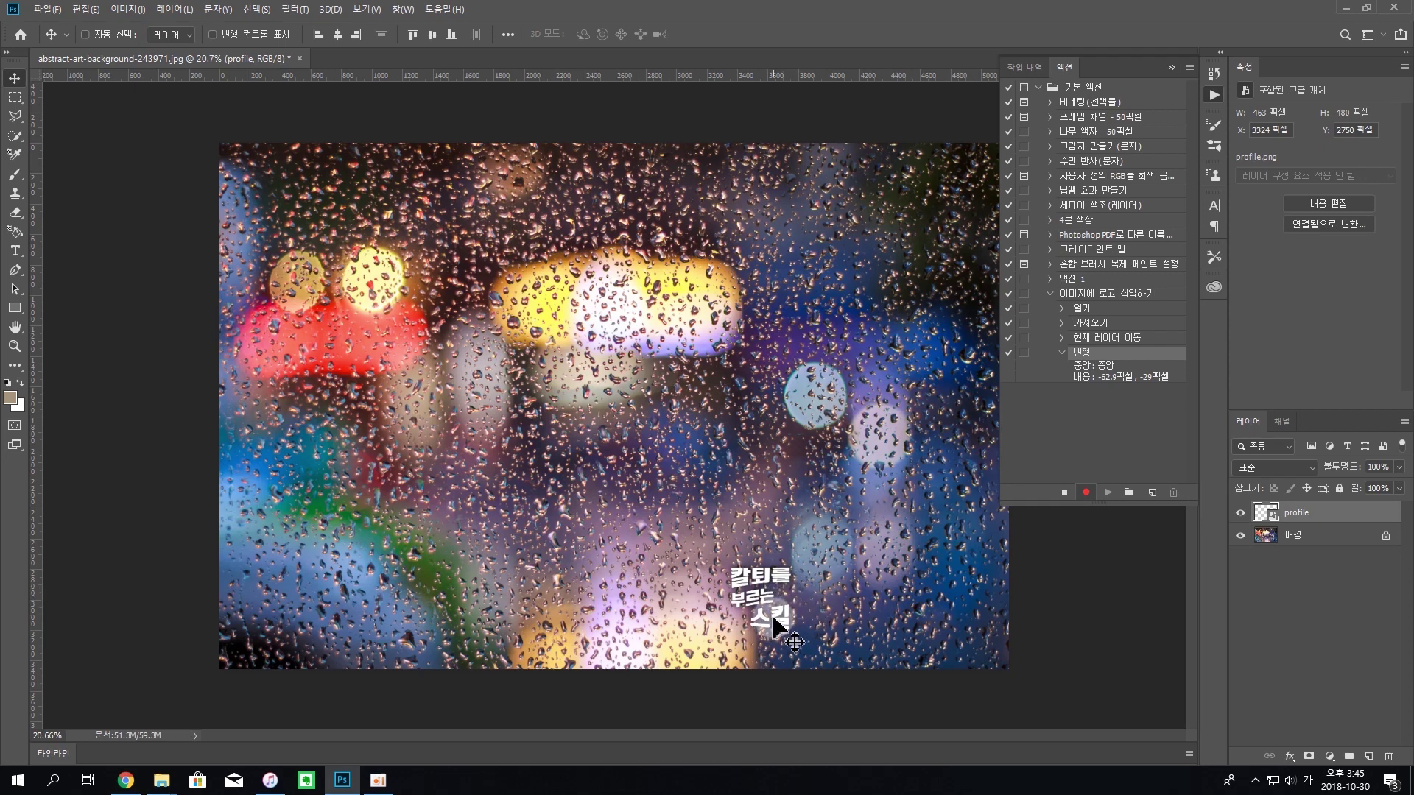
pyautogui.moveTo(814, 593); pyautogui.dragTo(864, 620)
pyautogui.press('ctrl')
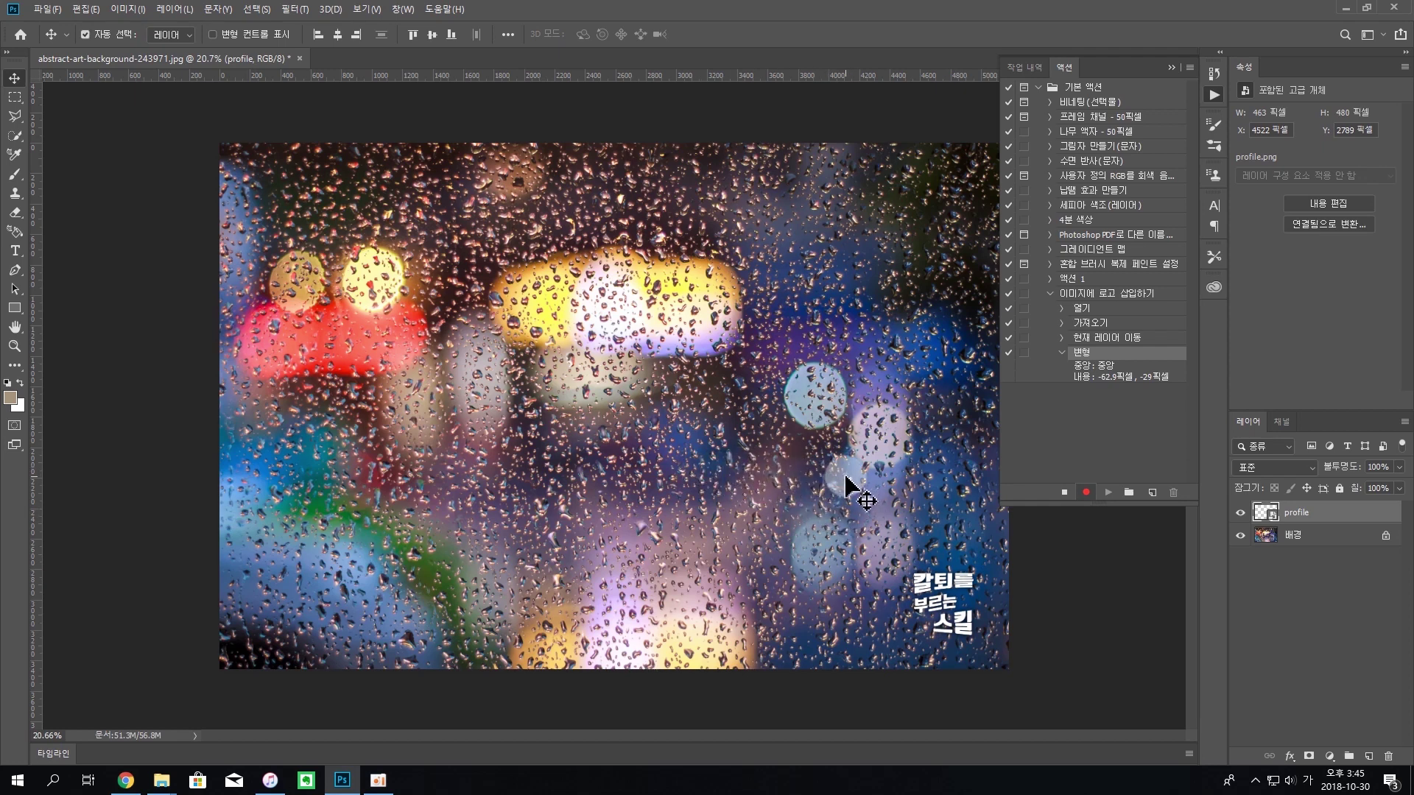
# - Select the entire canvas, and expand the recorded 선택 설정 step to inspect its target before collapsing it
pyautogui.hotkey('ctrl', 'a')
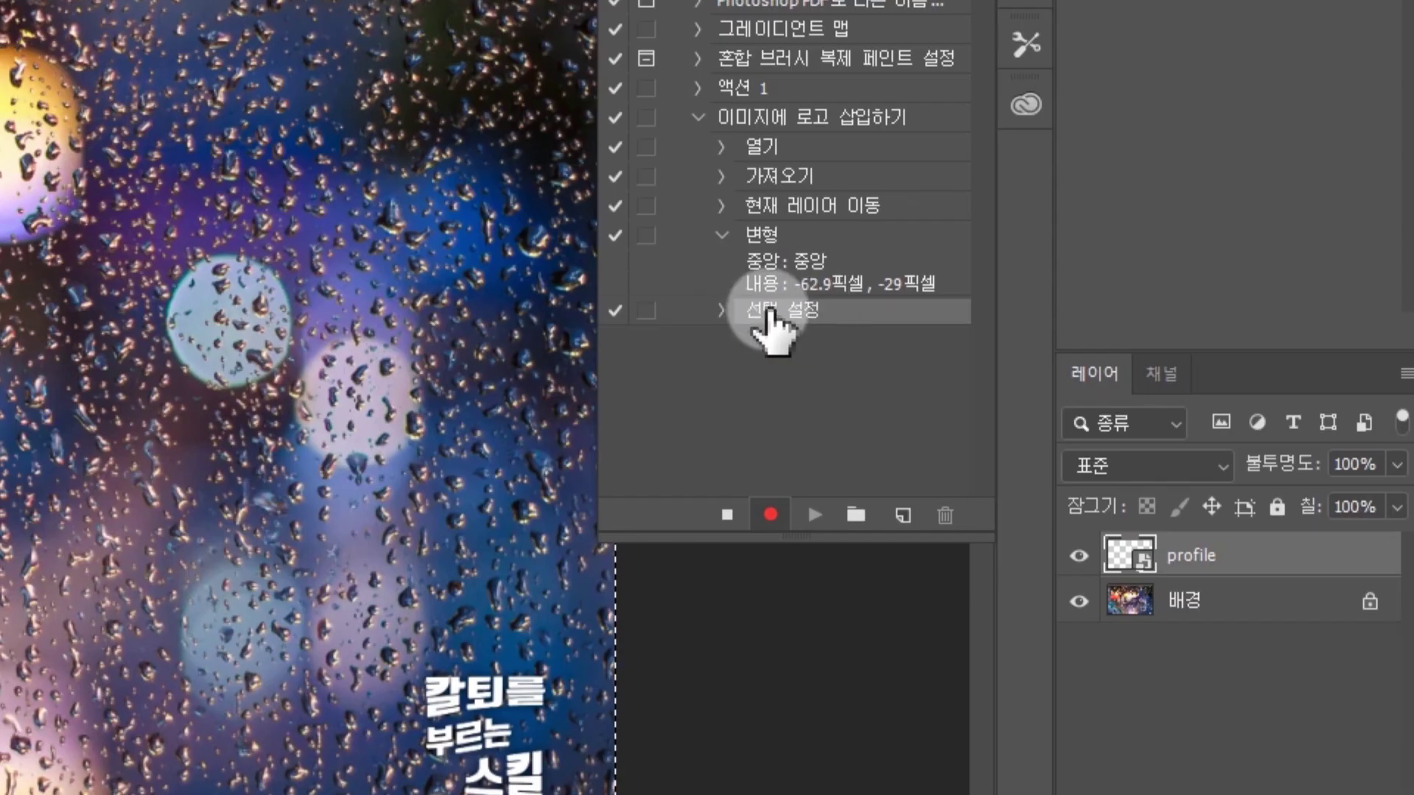
pyautogui.click(722, 311)
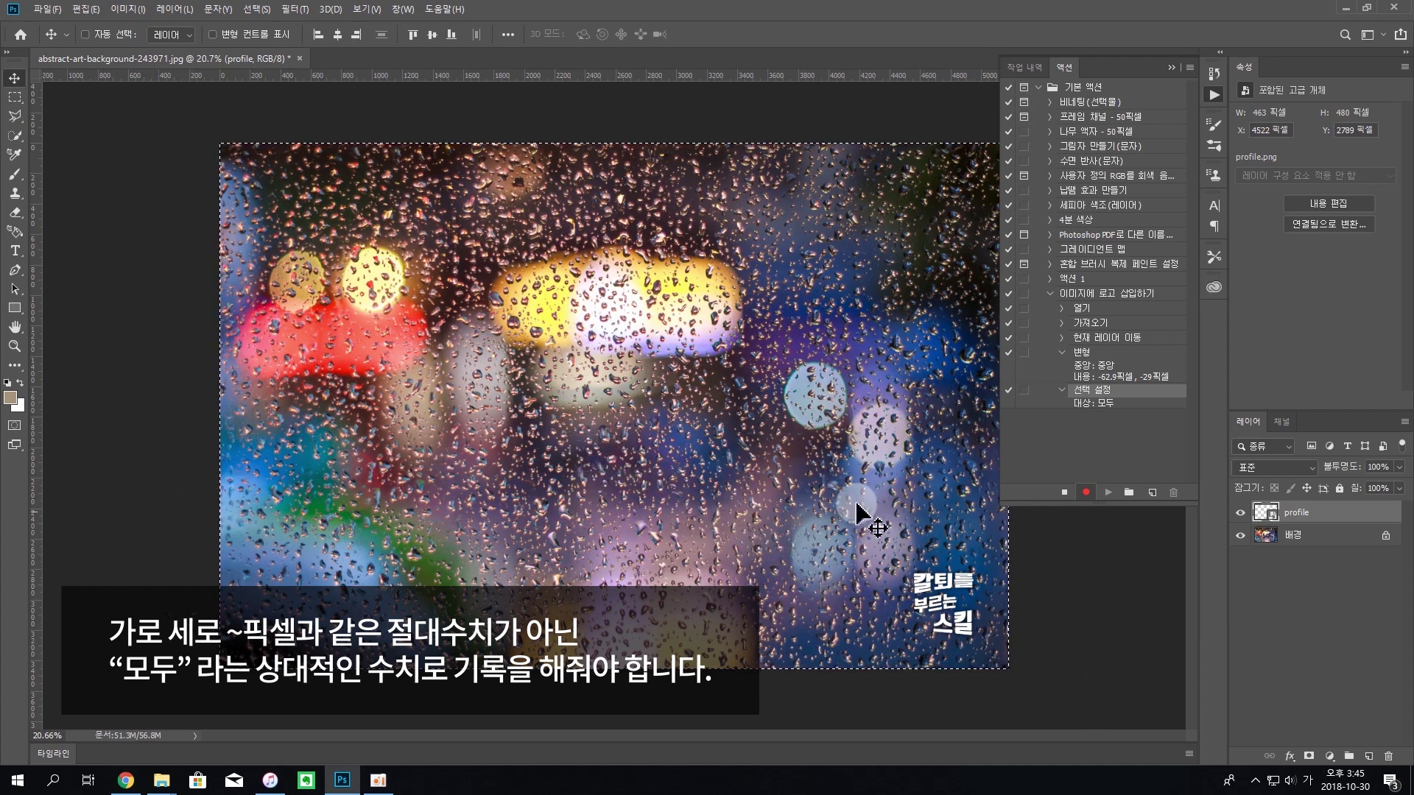
pyautogui.click(1061, 389)
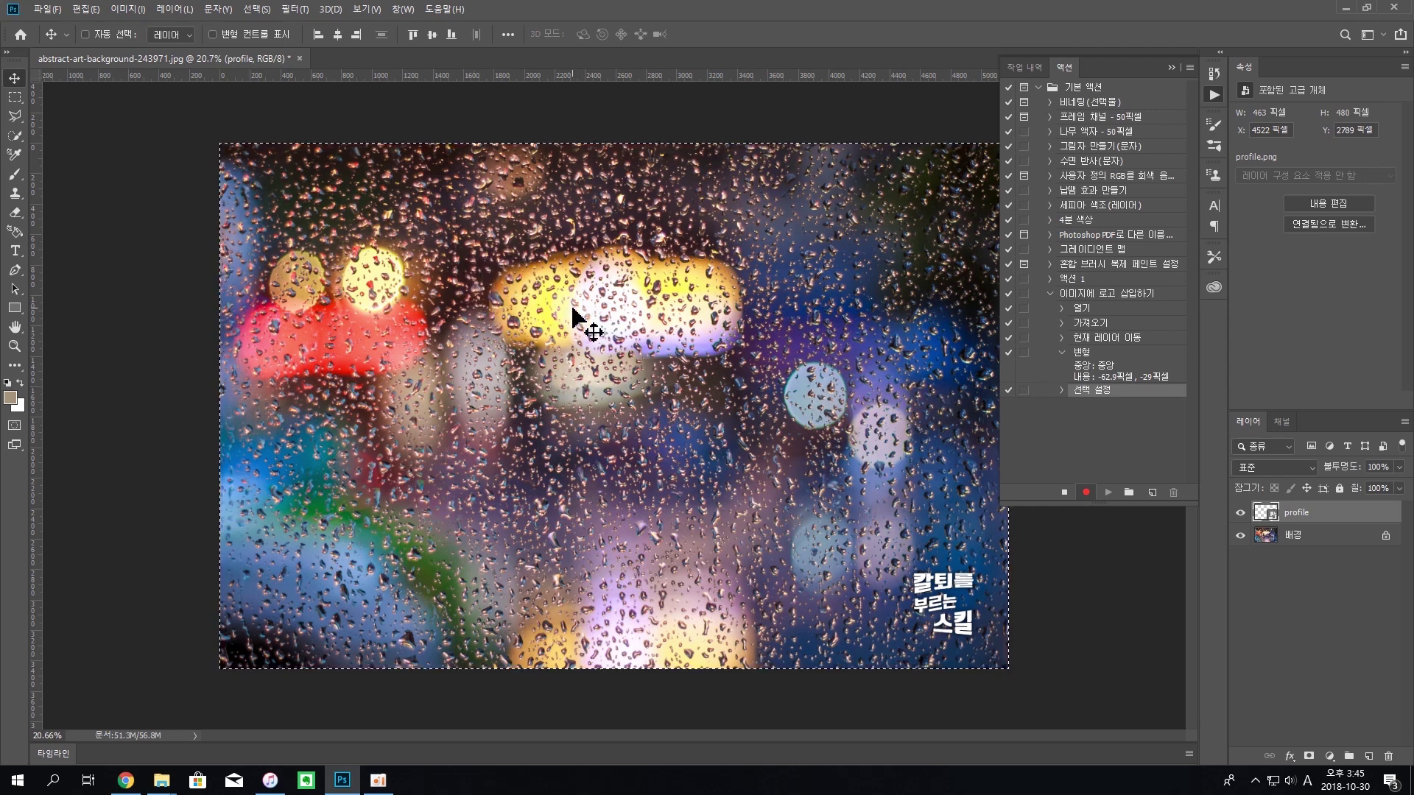
# - Scale the selection to 95% in width and height with Transform Selection, and expand the recorded 선택 변형 step to inspect it
pyautogui.press('m')
pyautogui.click(257, 10)
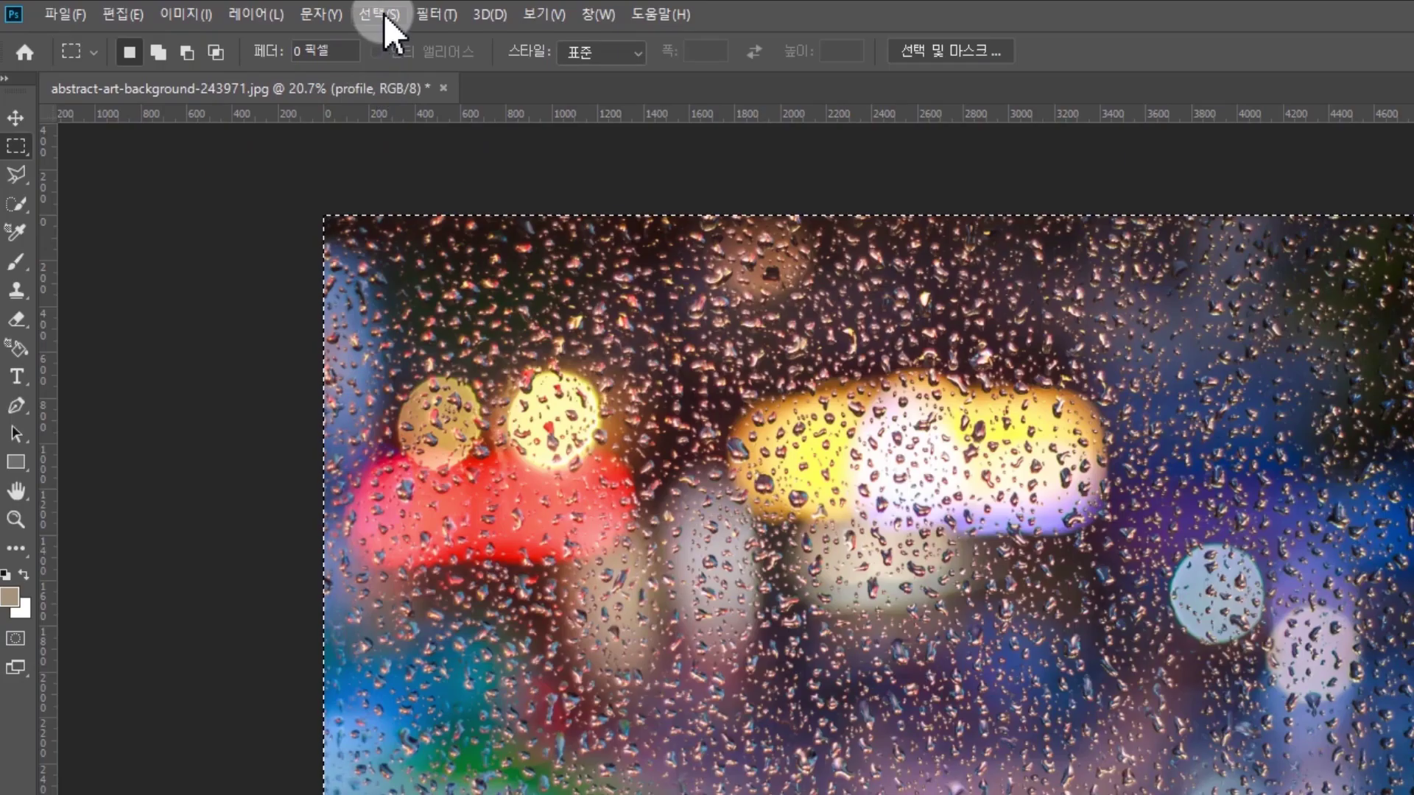
pyautogui.click(384, 20)
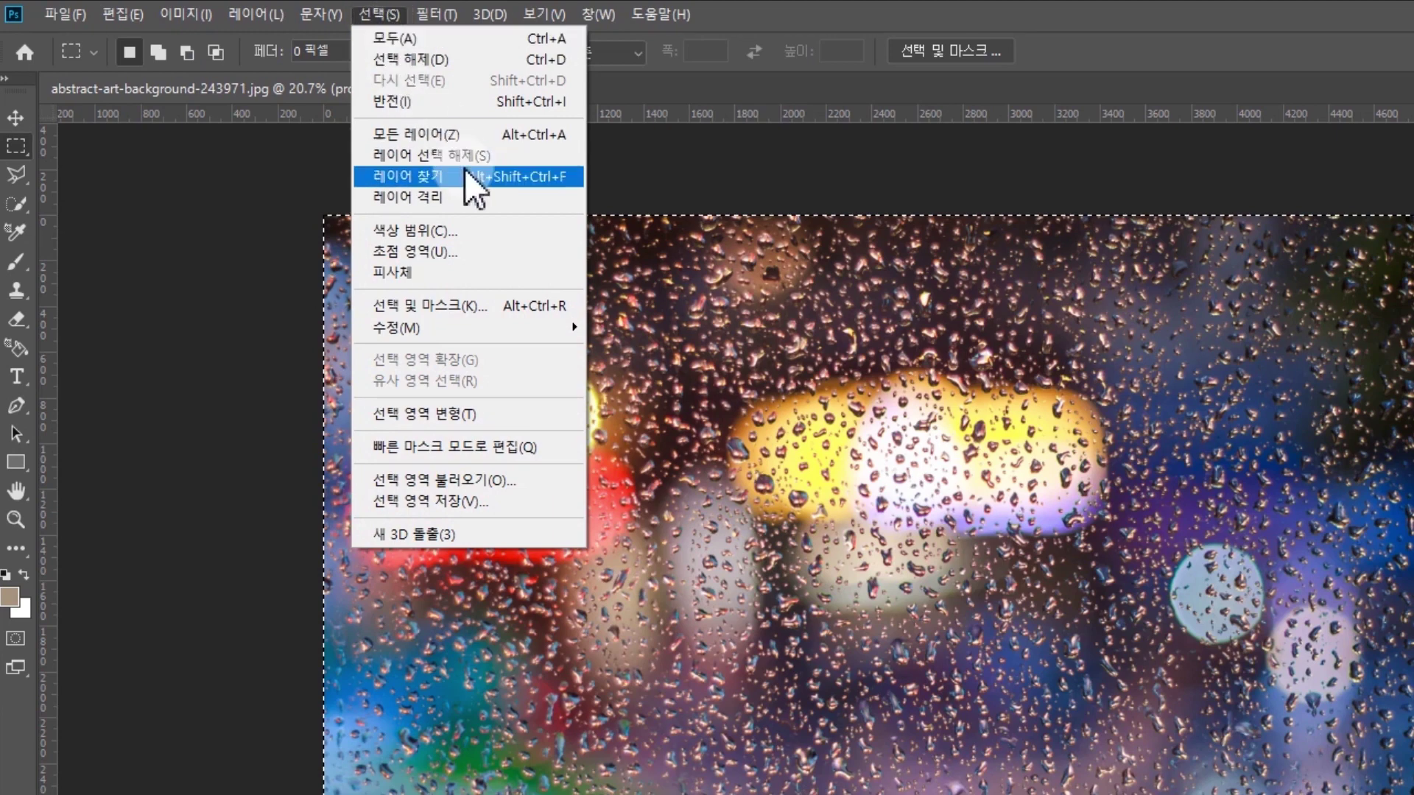
pyautogui.click(485, 414)
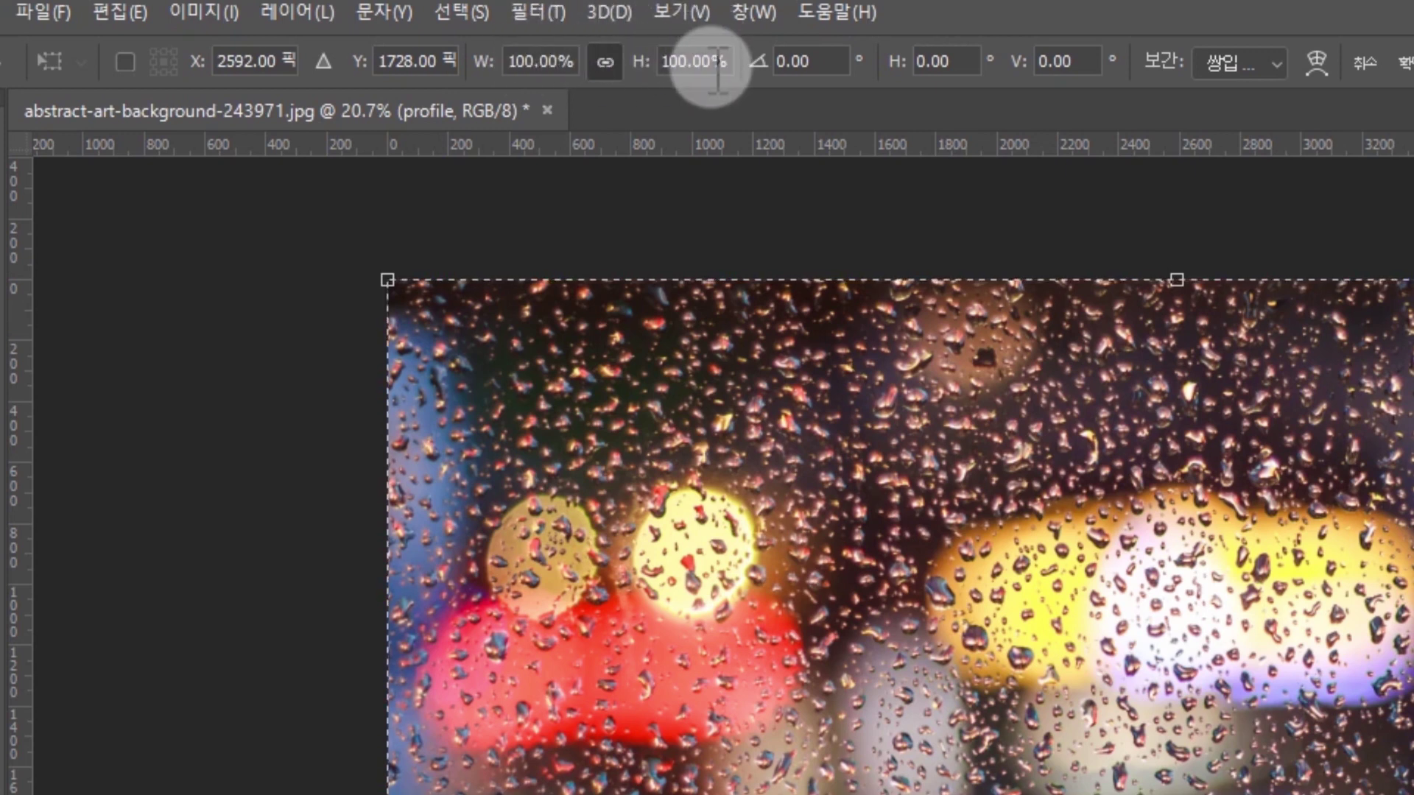
pyautogui.click(561, 61)
pyautogui.write('95%')
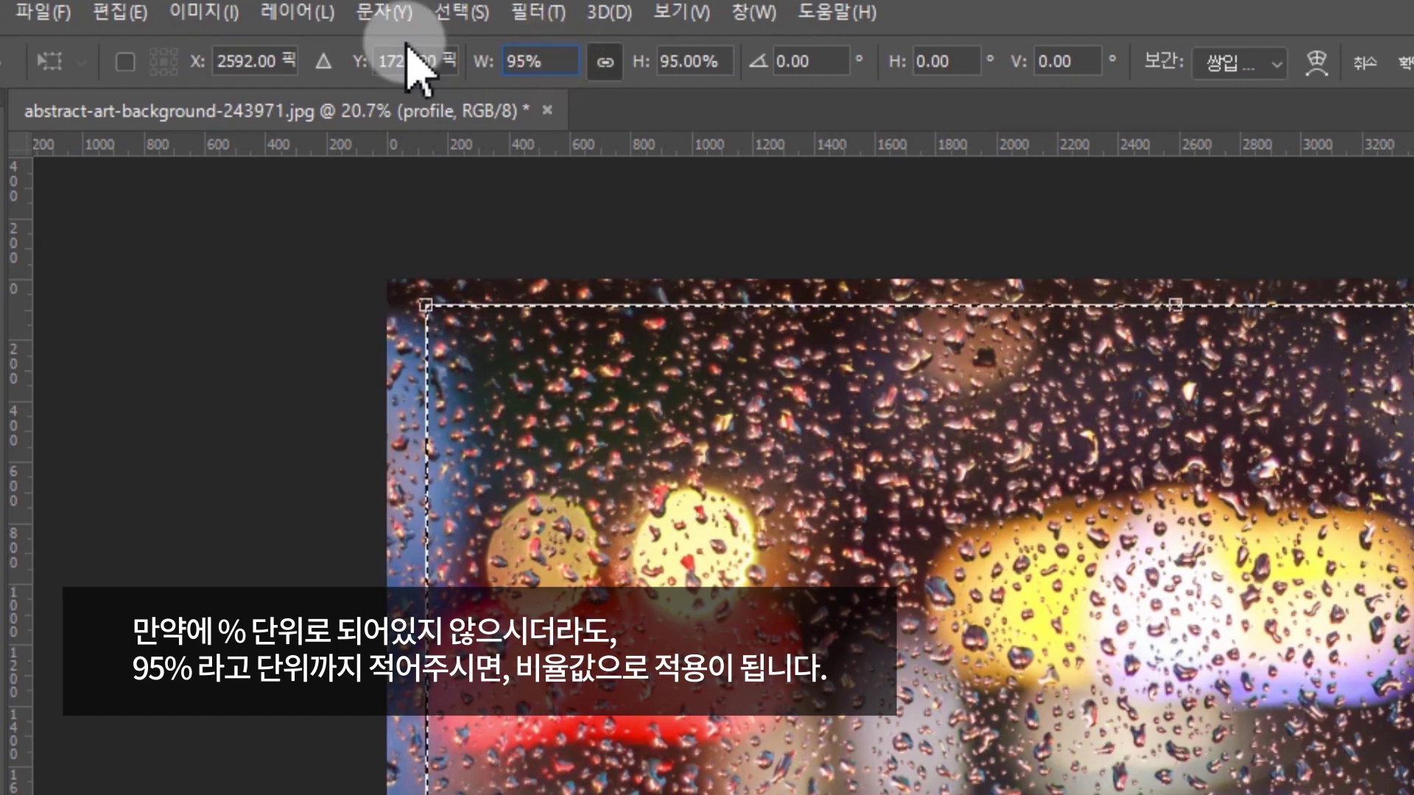
pyautogui.press('Return')
pyautogui.press('Return')
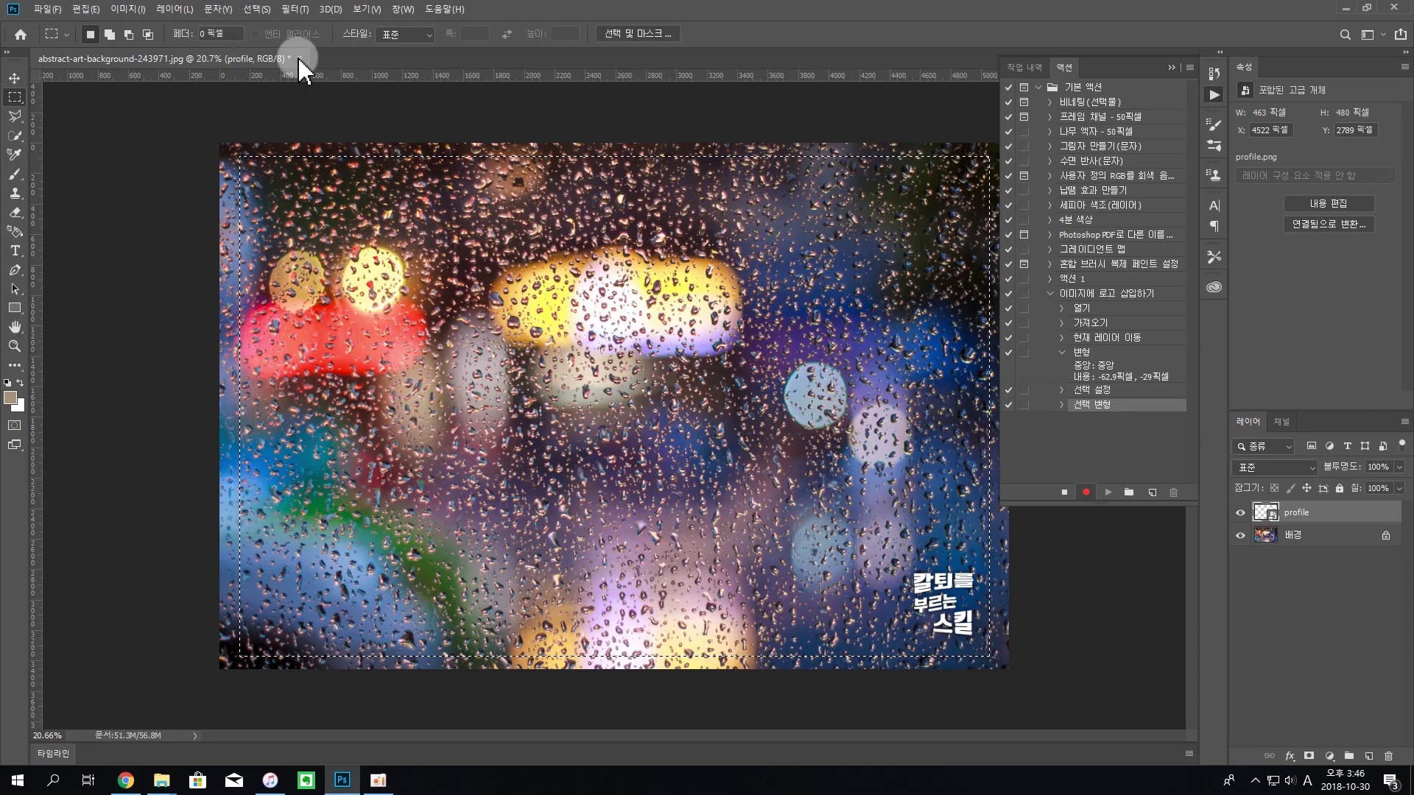
pyautogui.click(1061, 405)
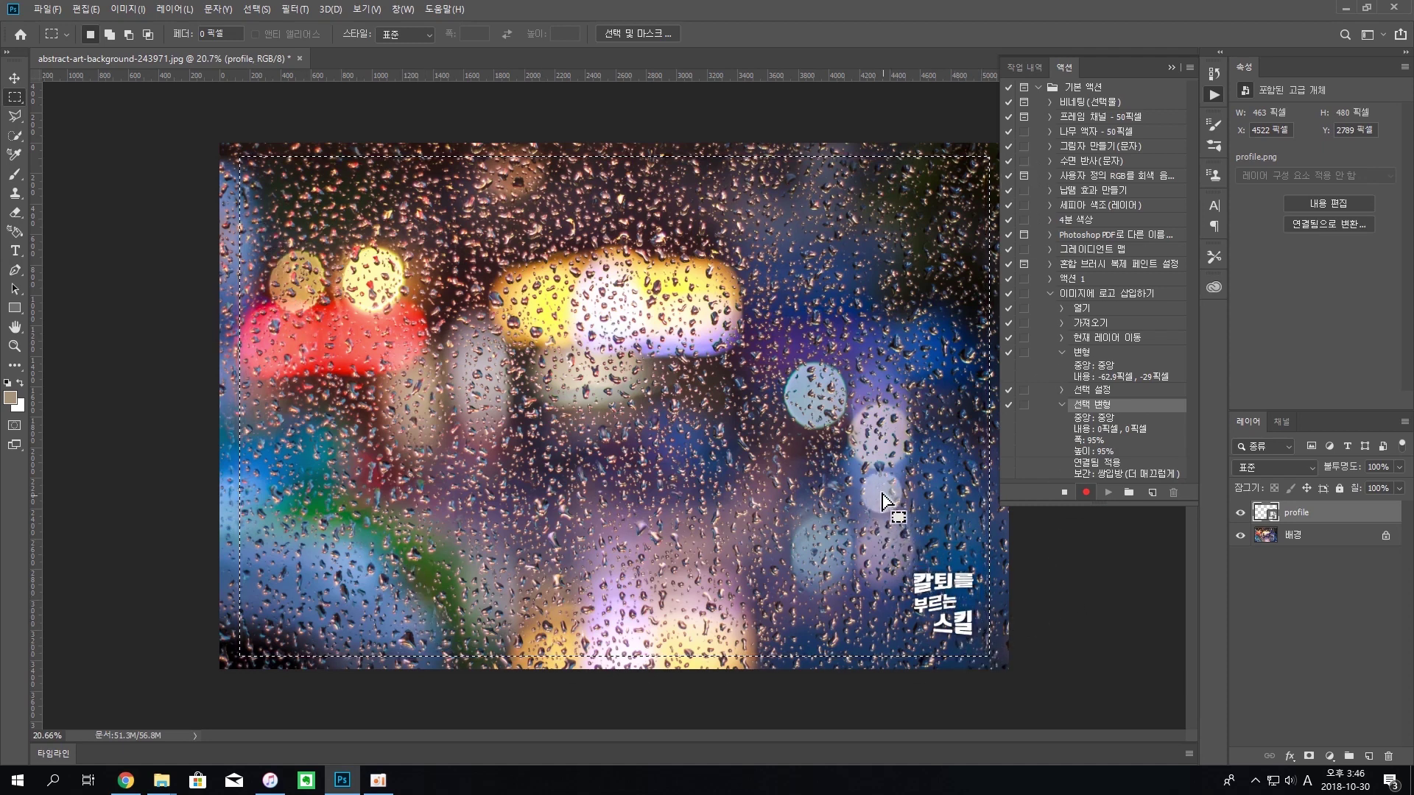
# - Align the profile logo layer to the right and bottom edges of the selection
pyautogui.press('v')
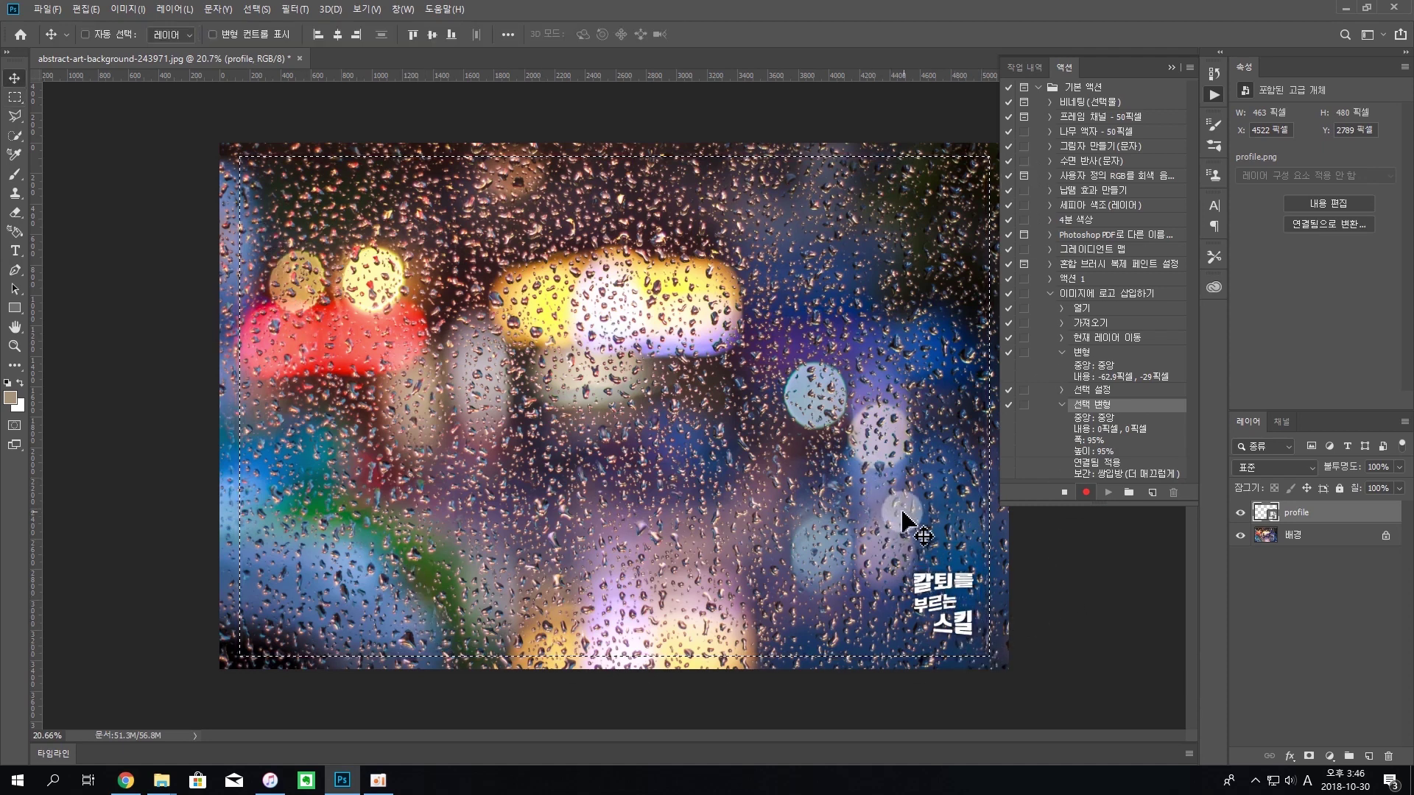
pyautogui.click(1323, 515)
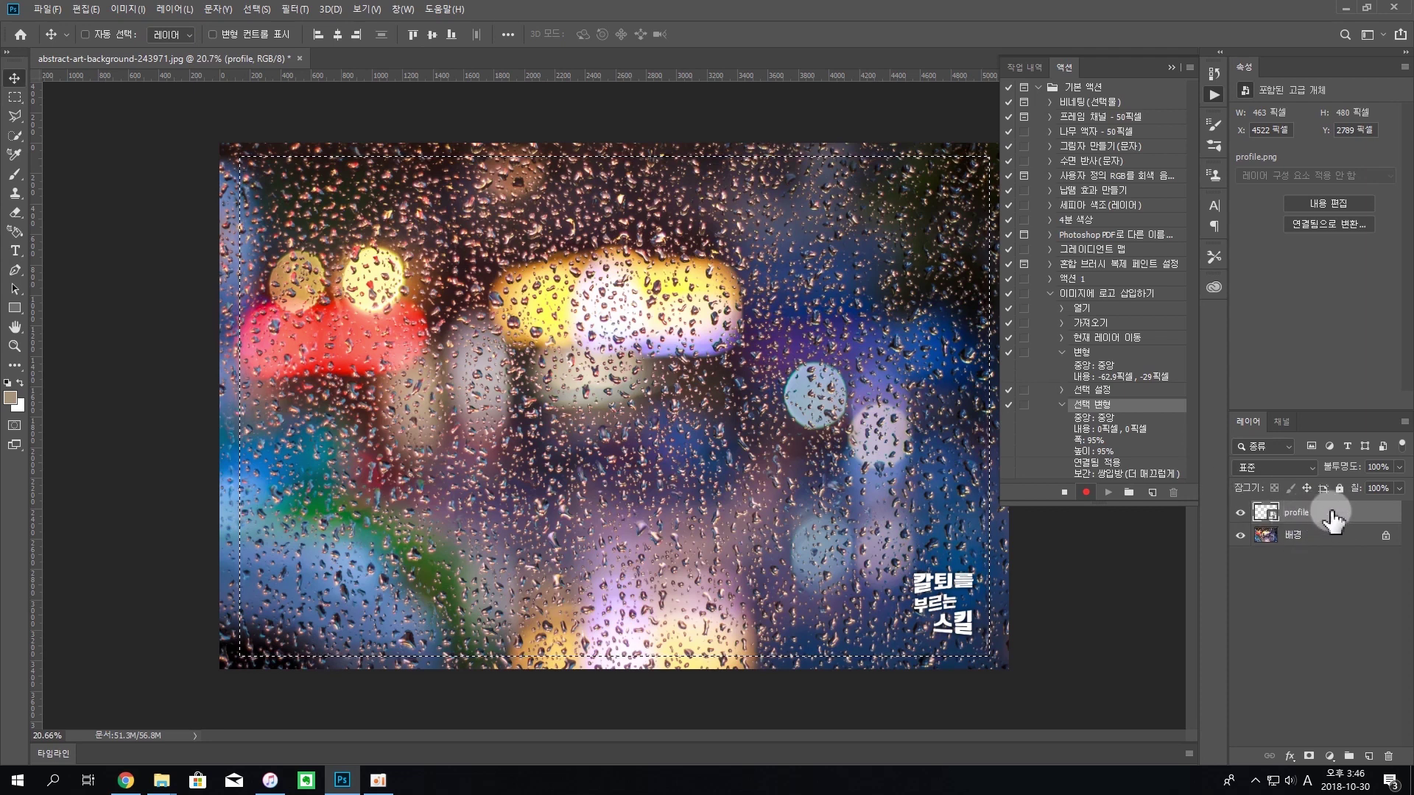
pyautogui.click(358, 35)
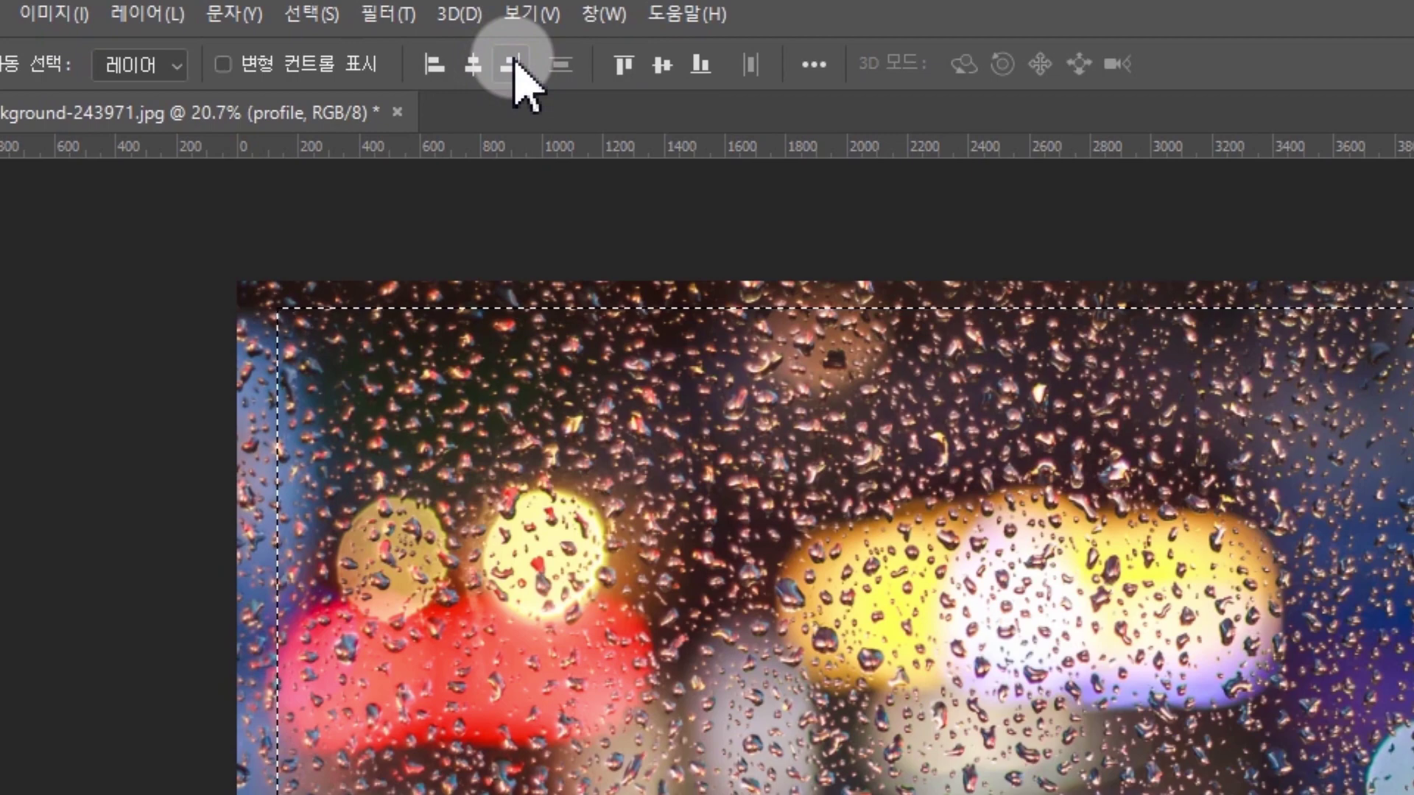
pyautogui.click(703, 66)
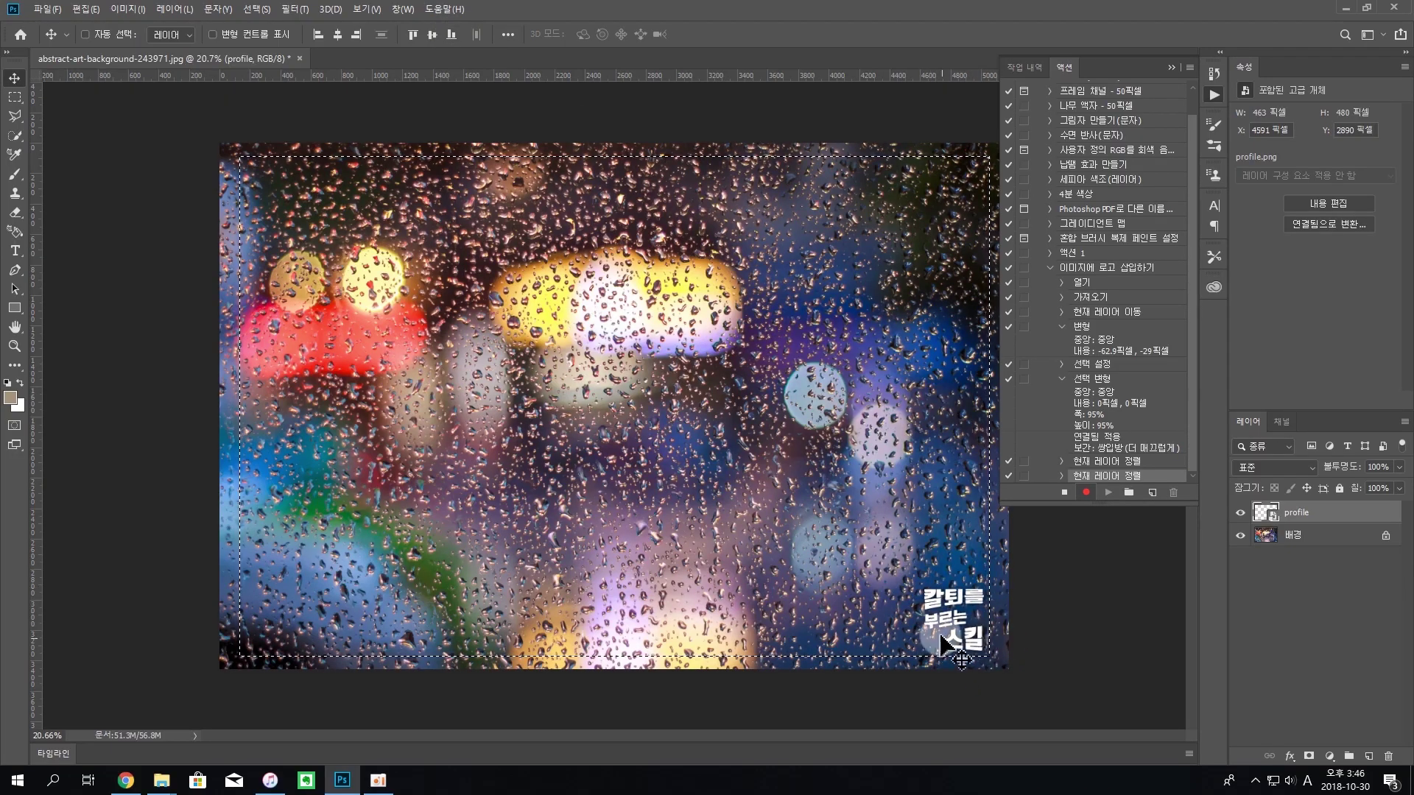
# - Collapse the 선택 변형 step, and inspect the edge settings of both recorded 현재 레이어 정렬 steps before collapsing them
pyautogui.click(1061, 379)
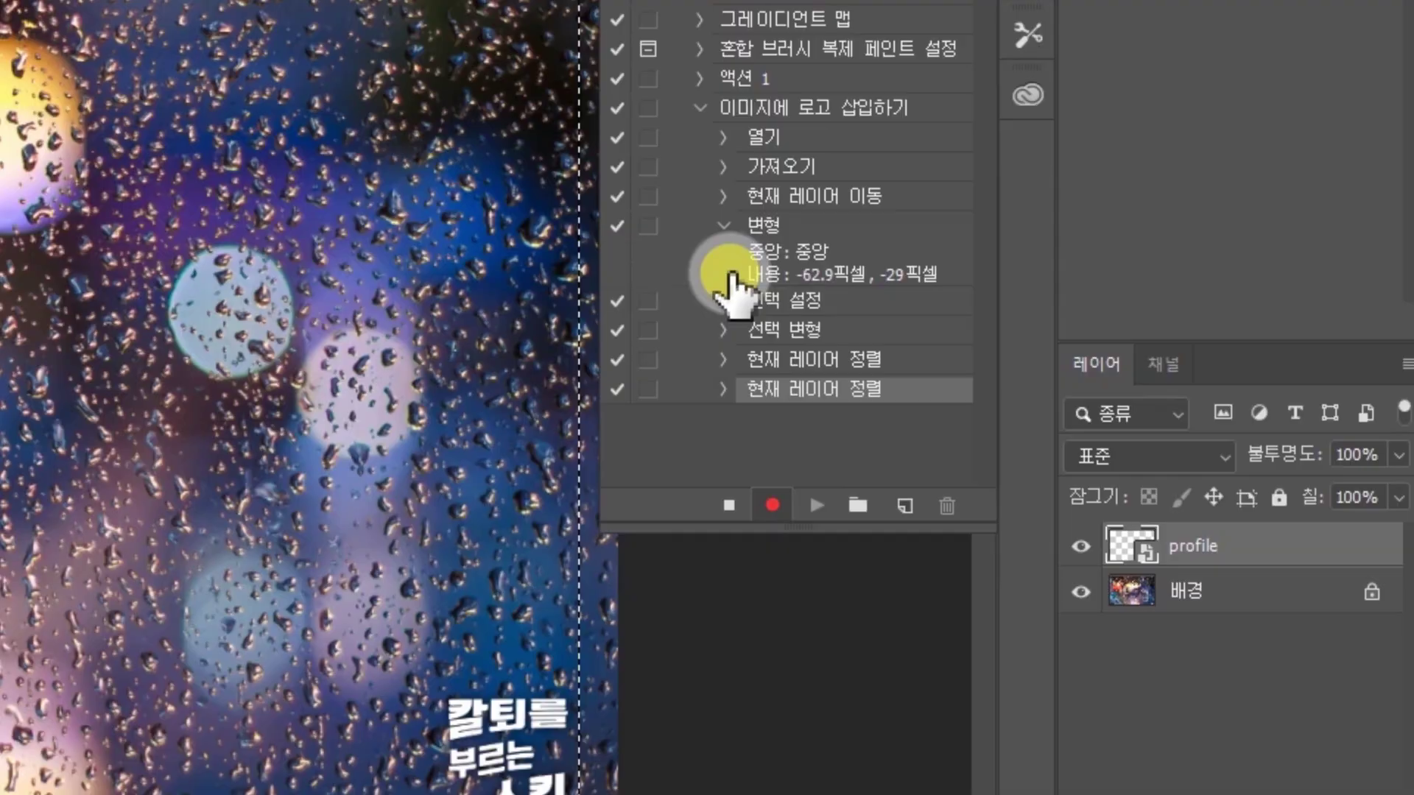
pyautogui.click(1107, 391)
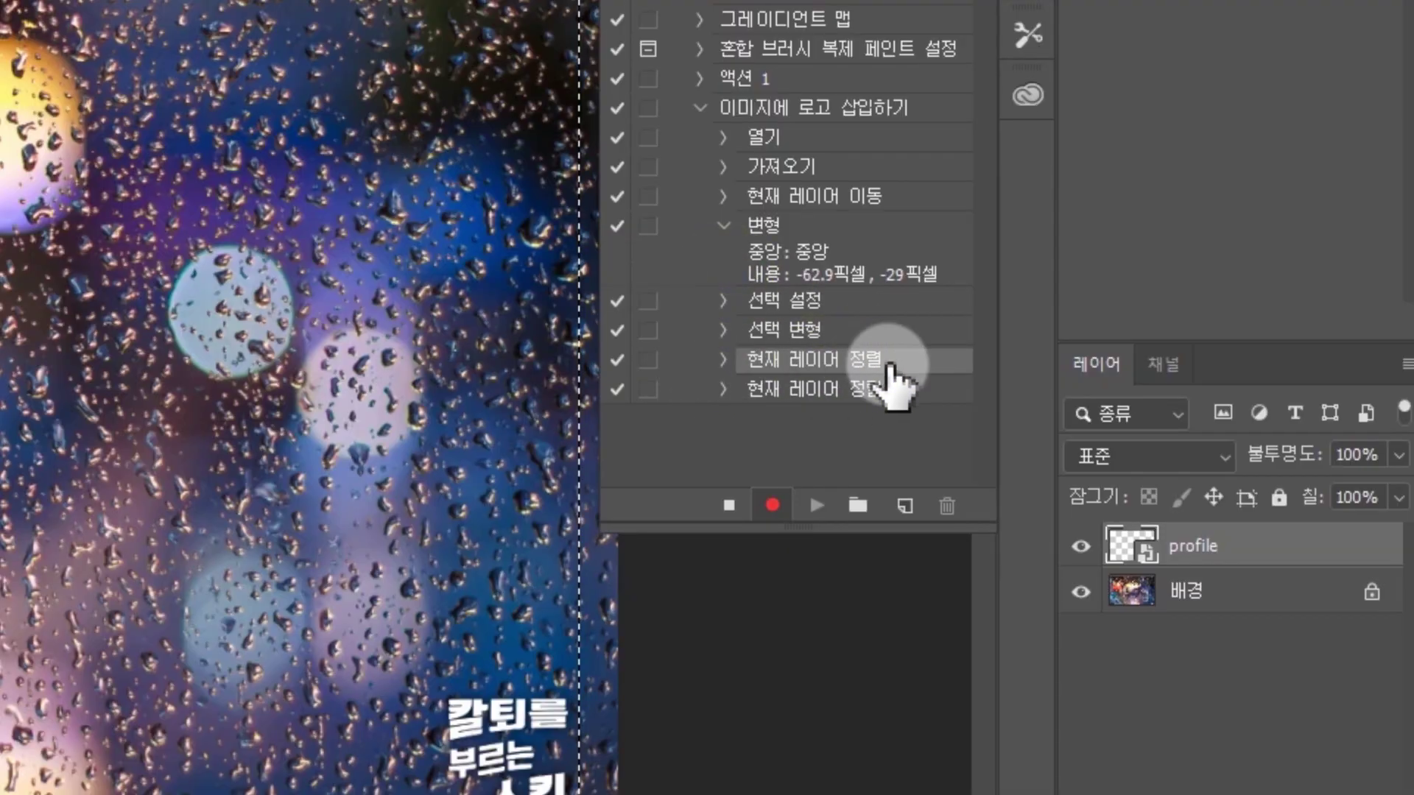
pyautogui.click(832, 391)
pyautogui.click(827, 361)
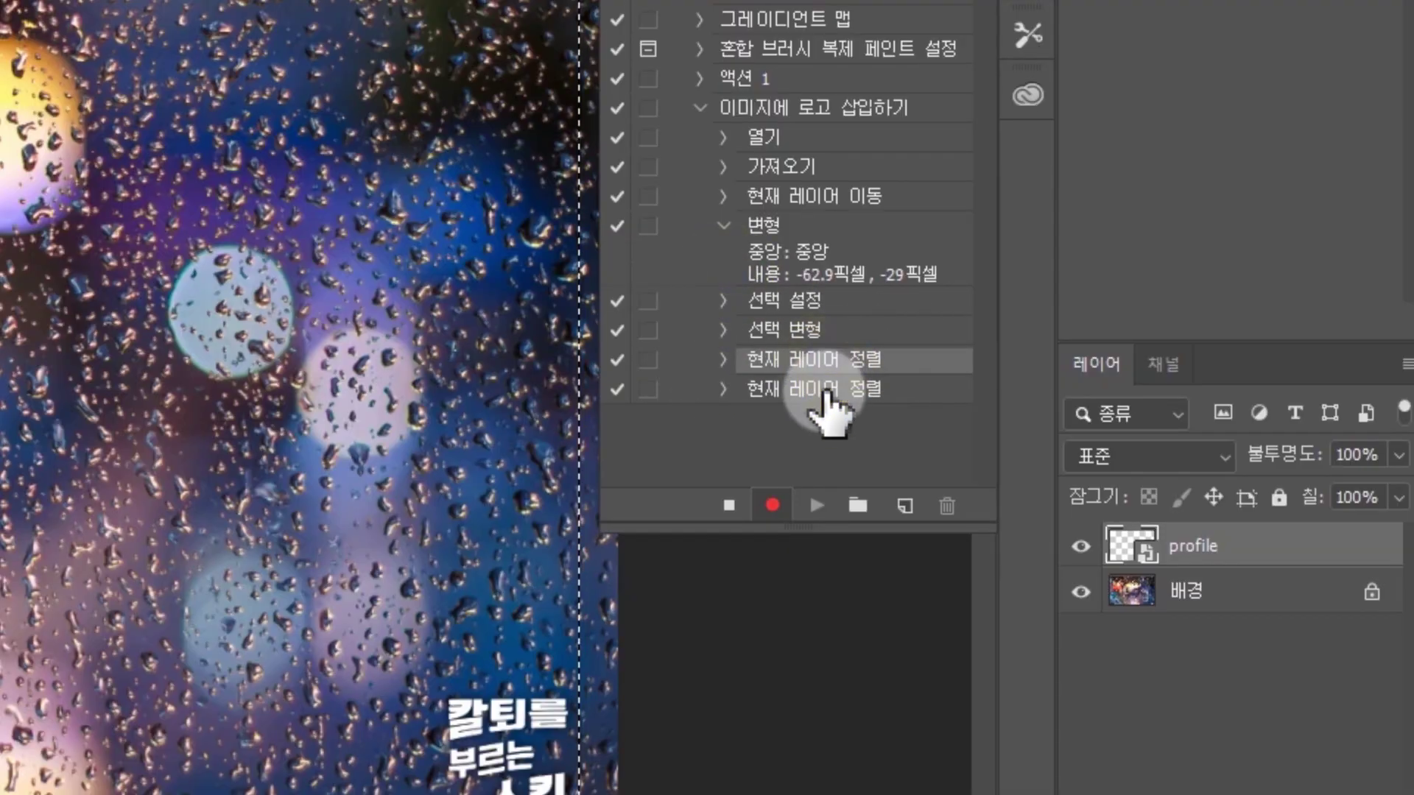
pyautogui.click(723, 359)
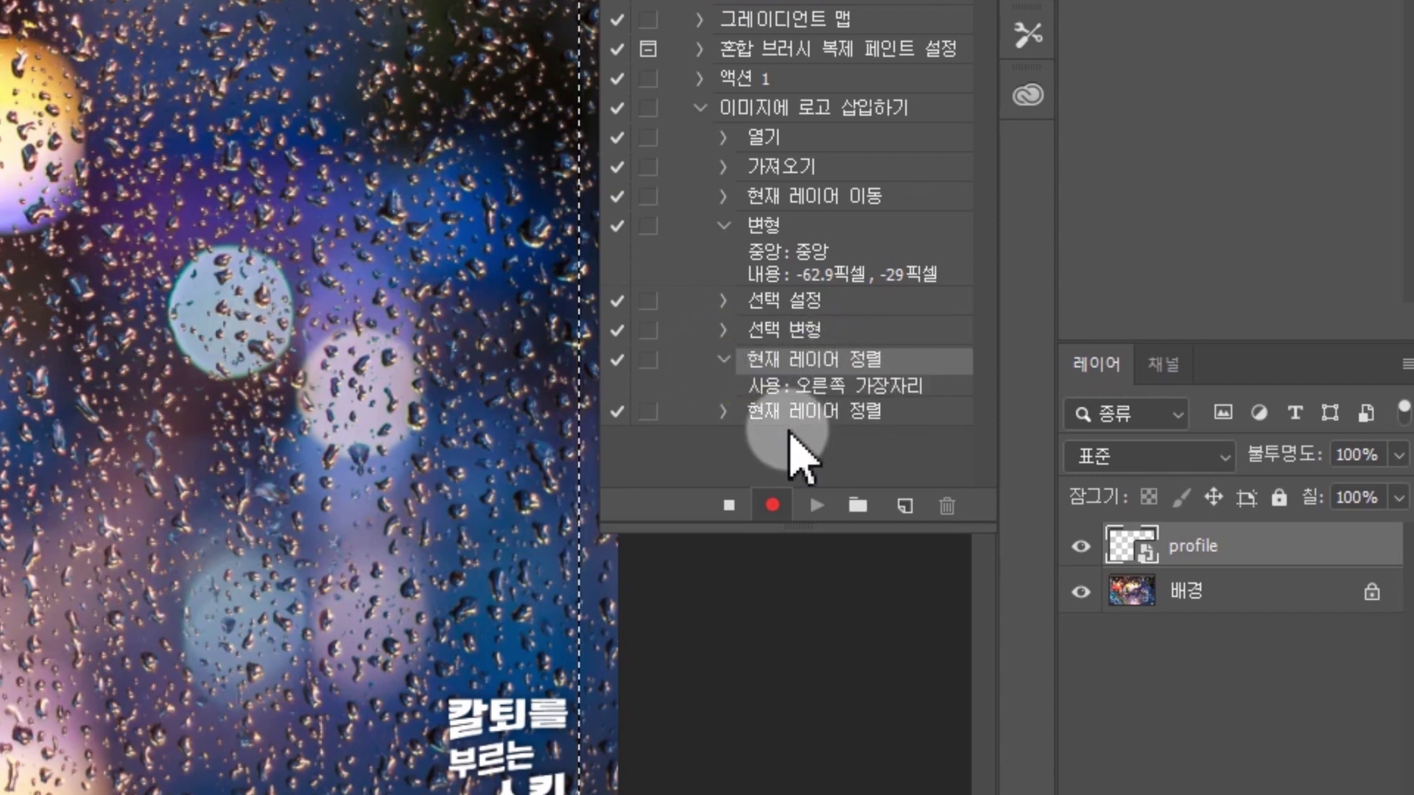
pyautogui.click(724, 411)
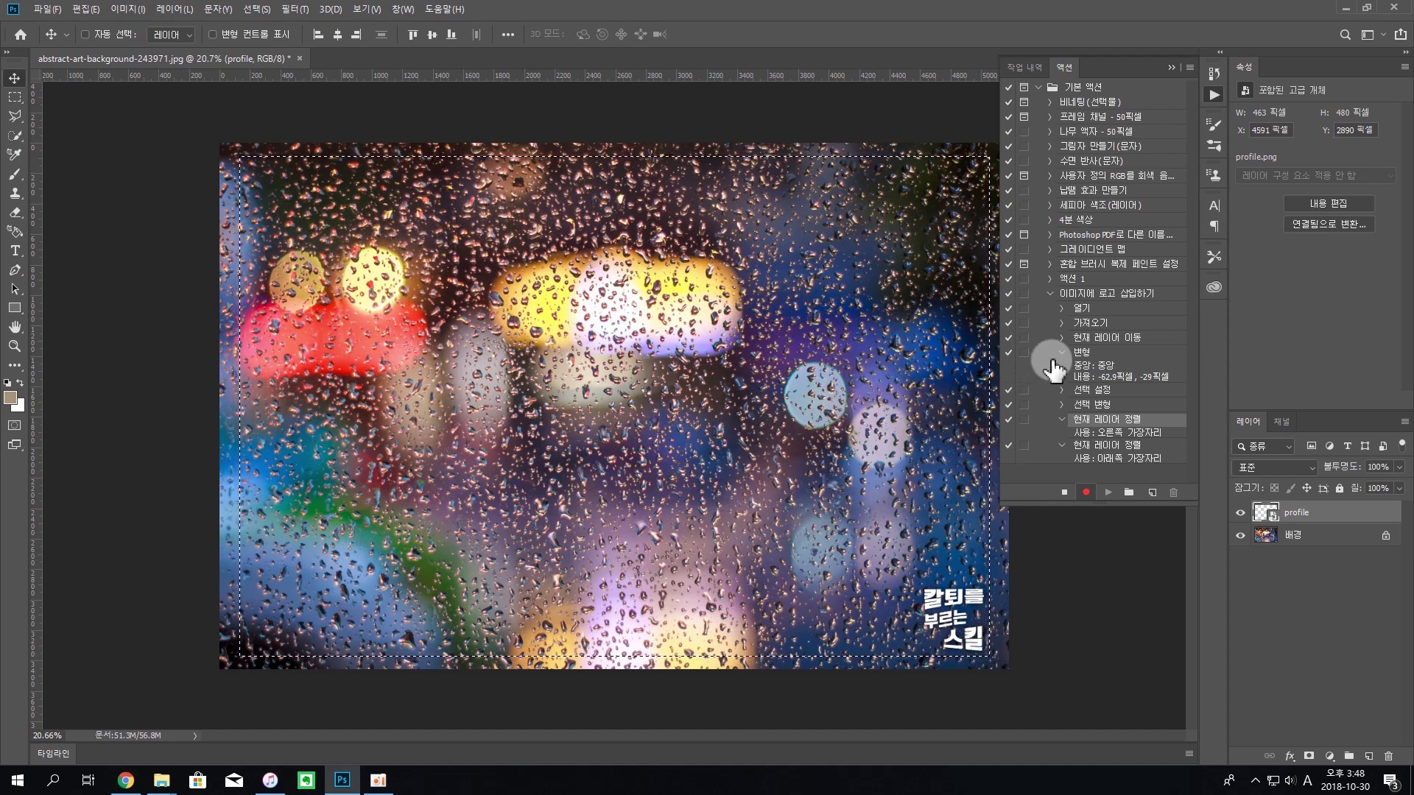
pyautogui.click(1061, 419)
pyautogui.click(1061, 434)
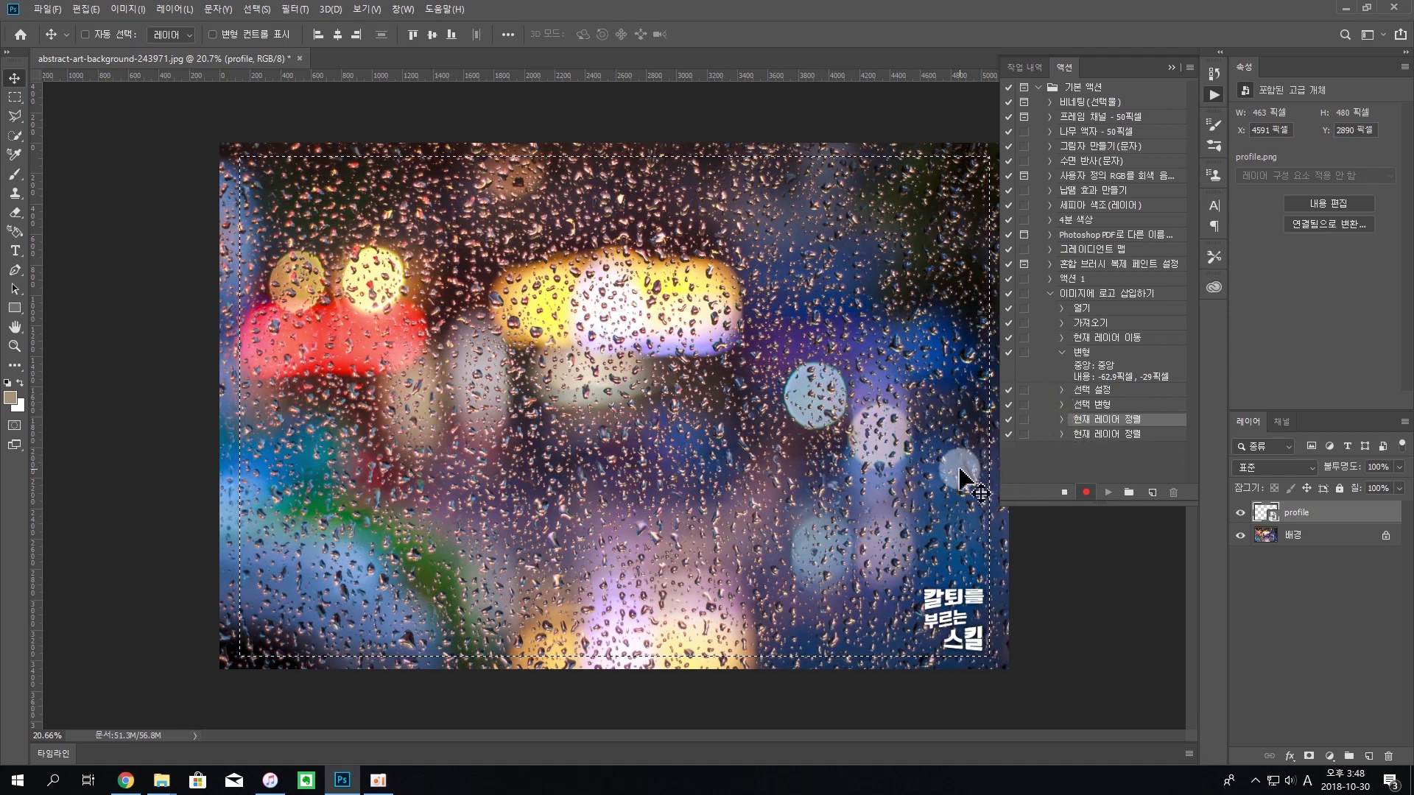
# - Check the logo's distances to the photo's edges, and deselect the selection while the action is recording
pyautogui.press('ctrl')
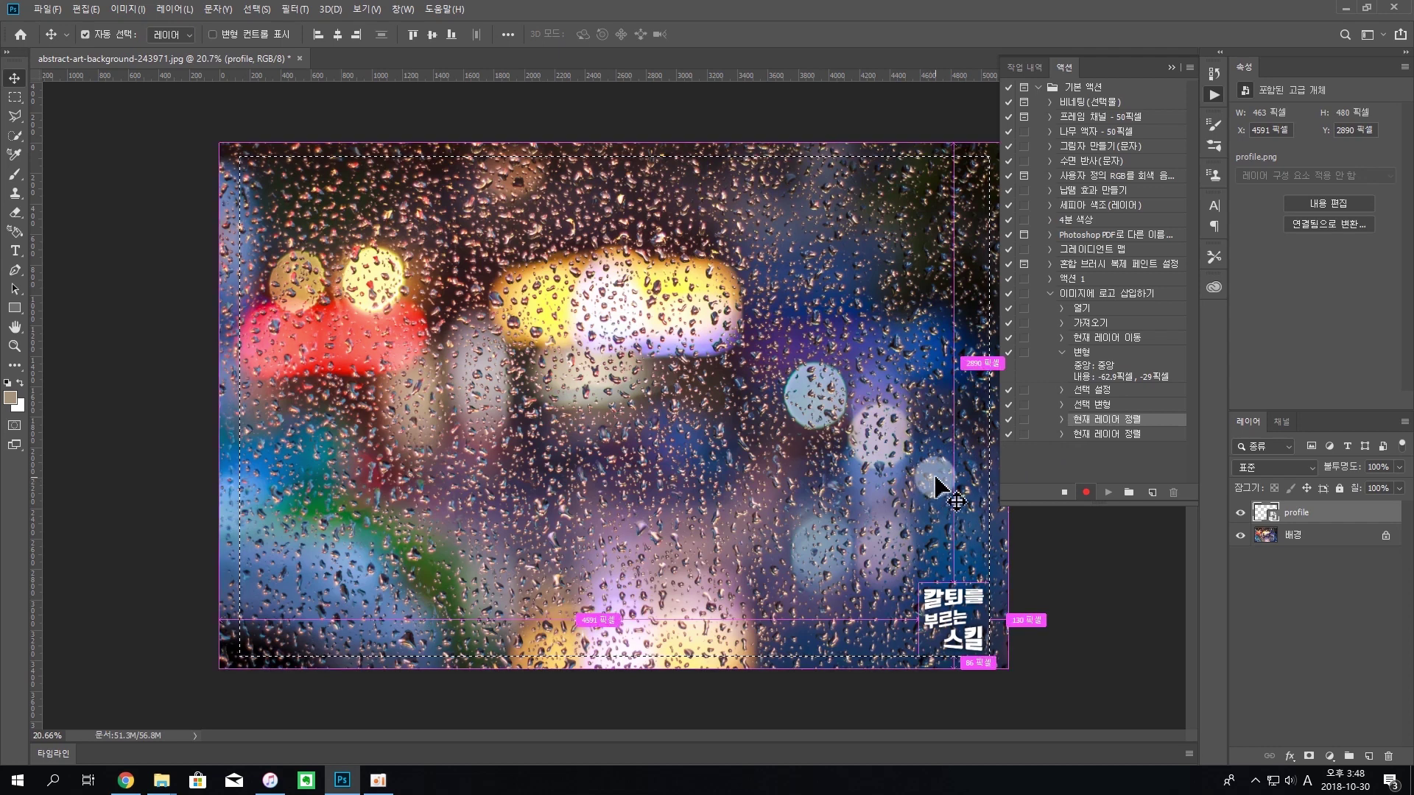
pyautogui.hotkey('ctrl', 'd')
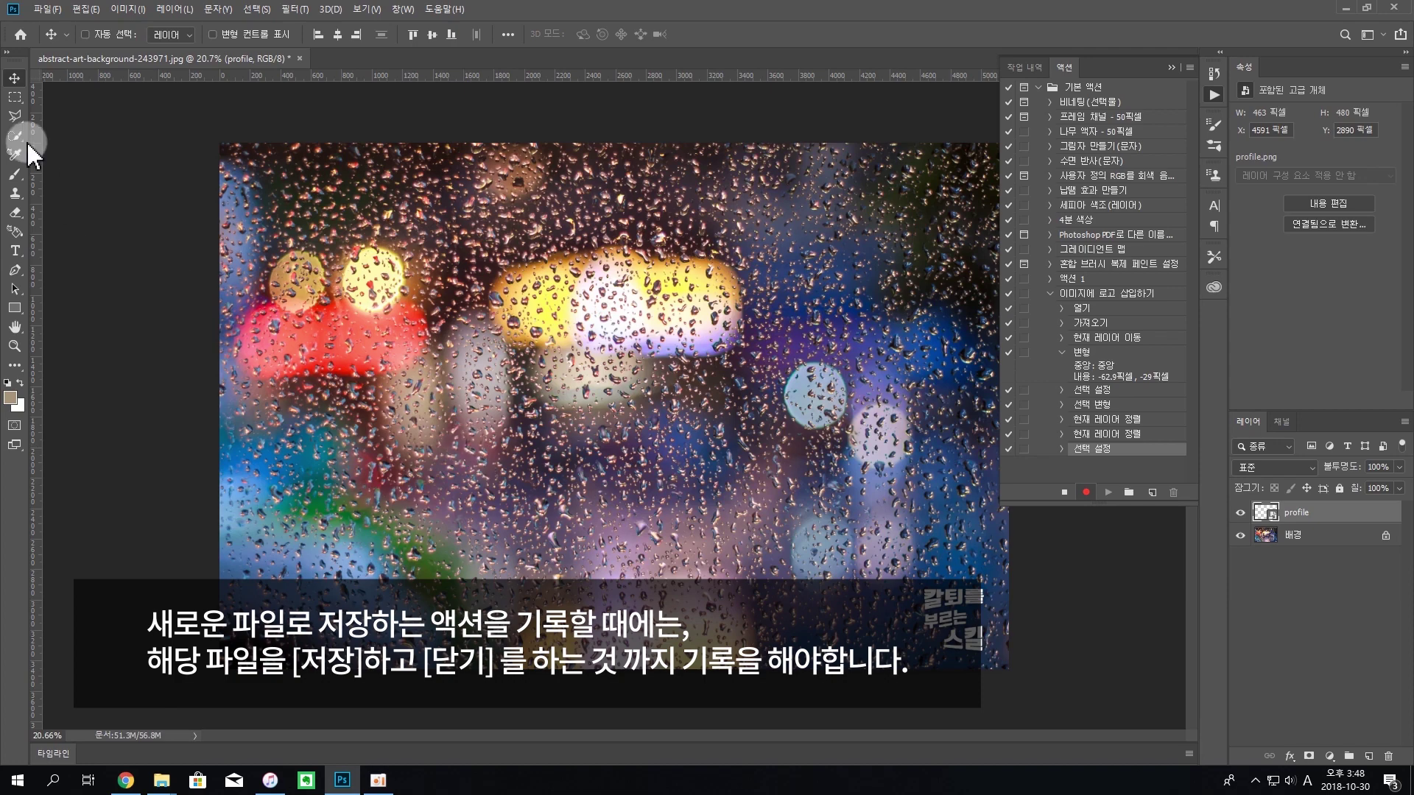
# - Save the photo with the logo as a JPEG in the add_logo folder at quality 12, keeping its file name, while the action is recording
pyautogui.click(46, 8)
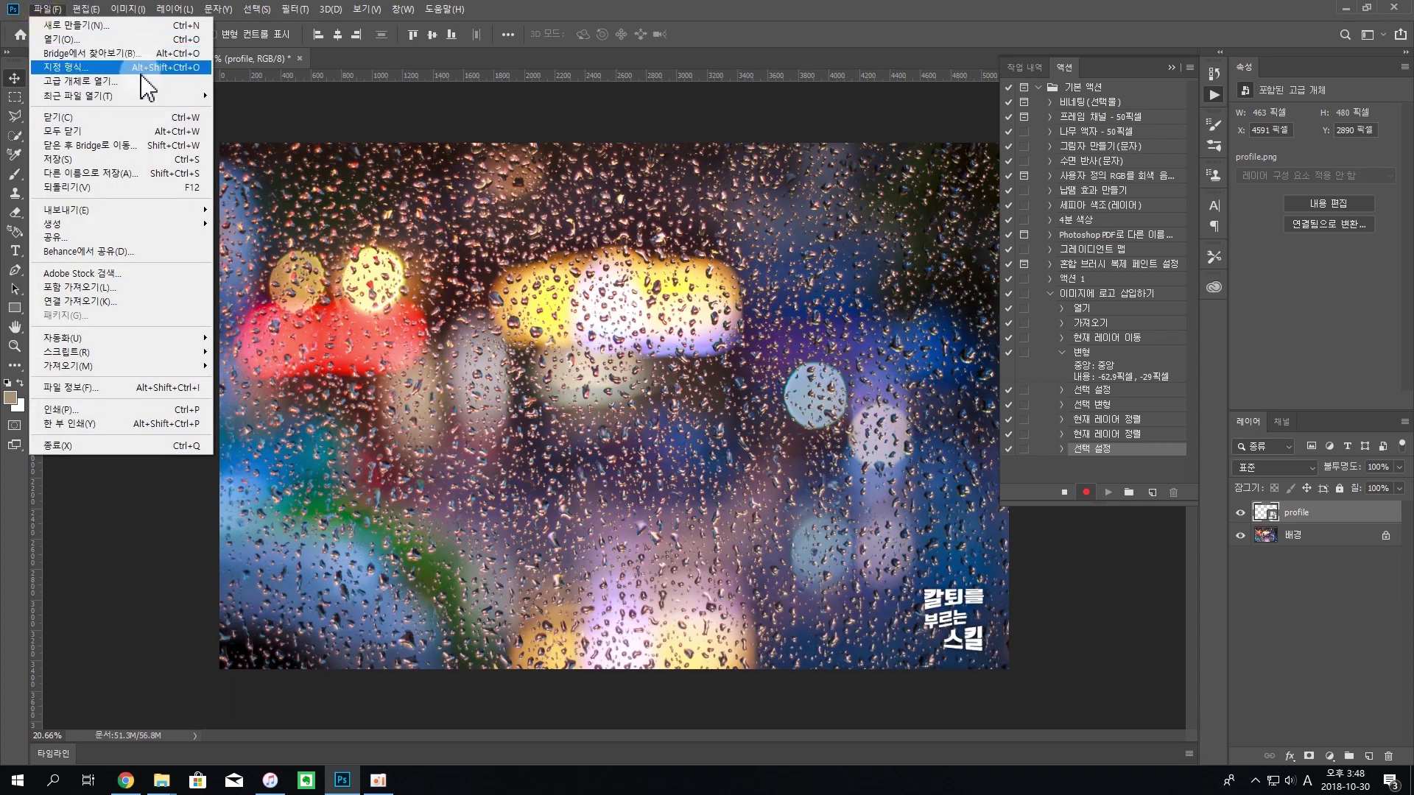
pyautogui.click(130, 174)
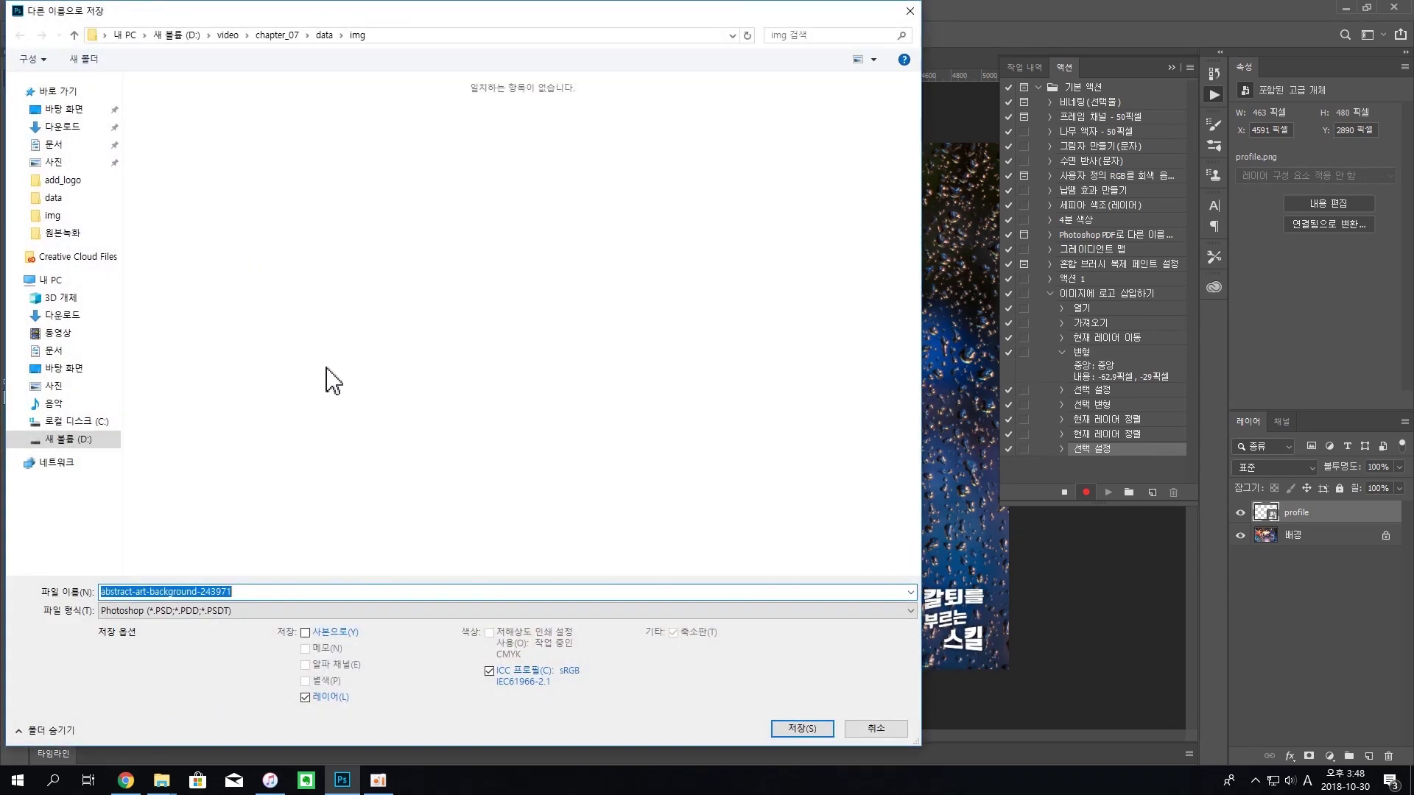
pyautogui.click(208, 611)
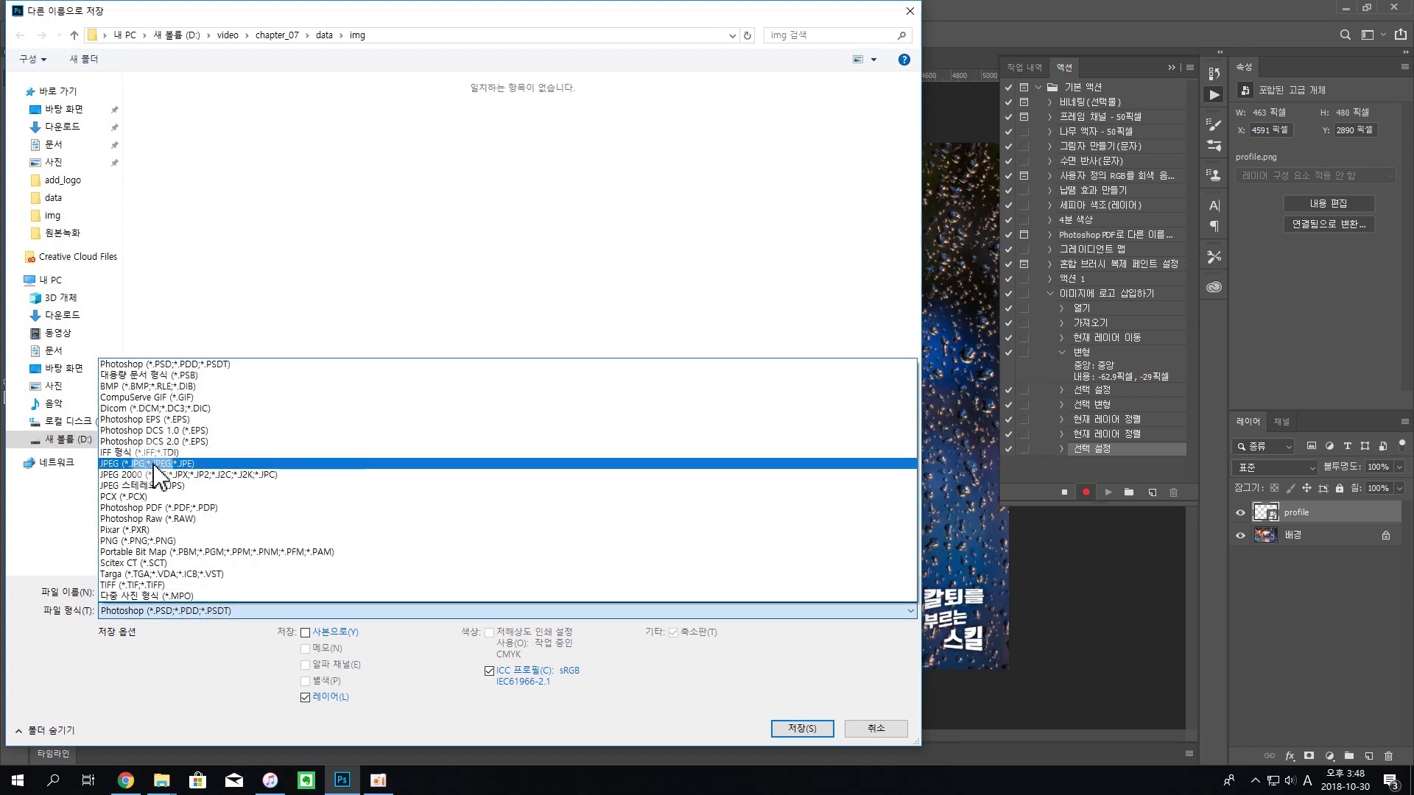
pyautogui.click(160, 475)
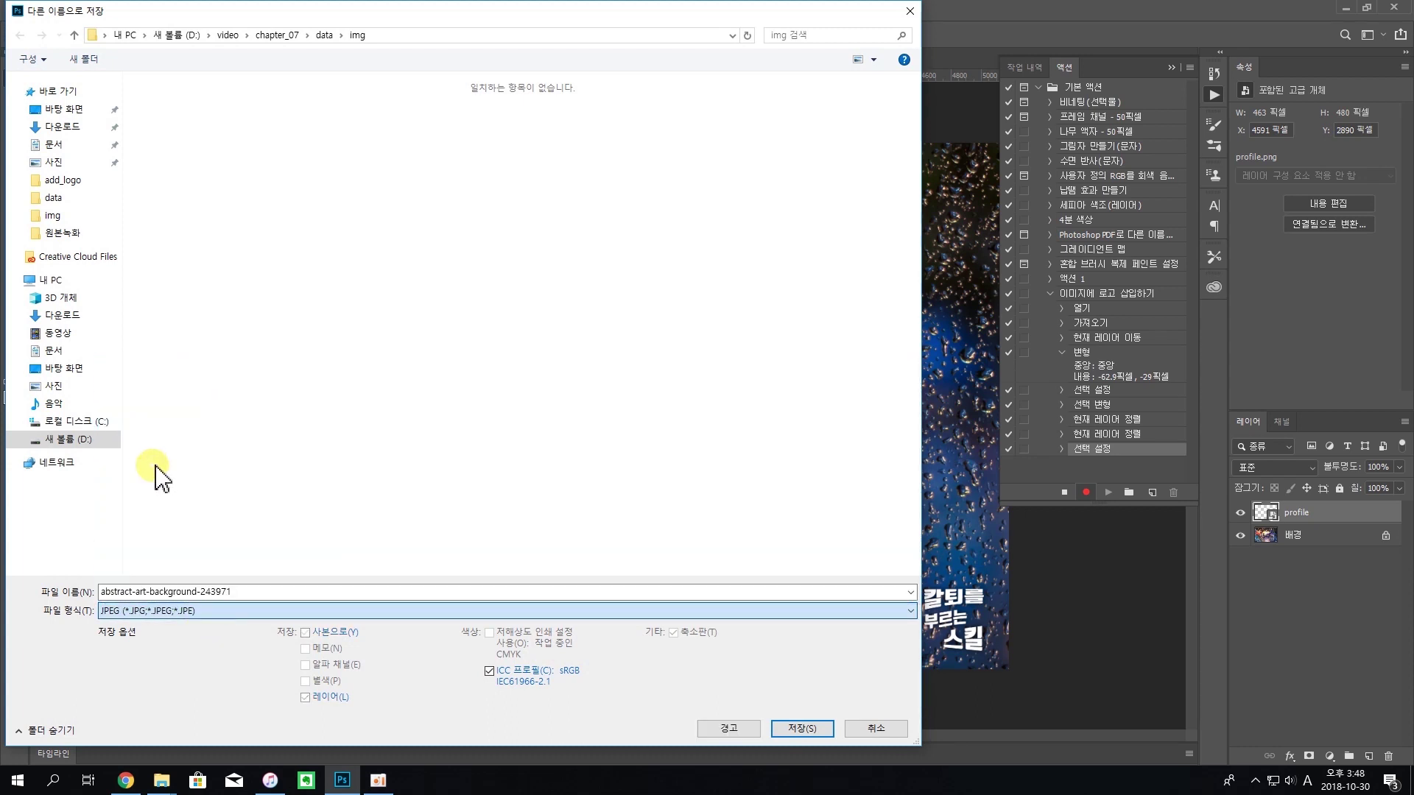
pyautogui.doubleClick(240, 591)
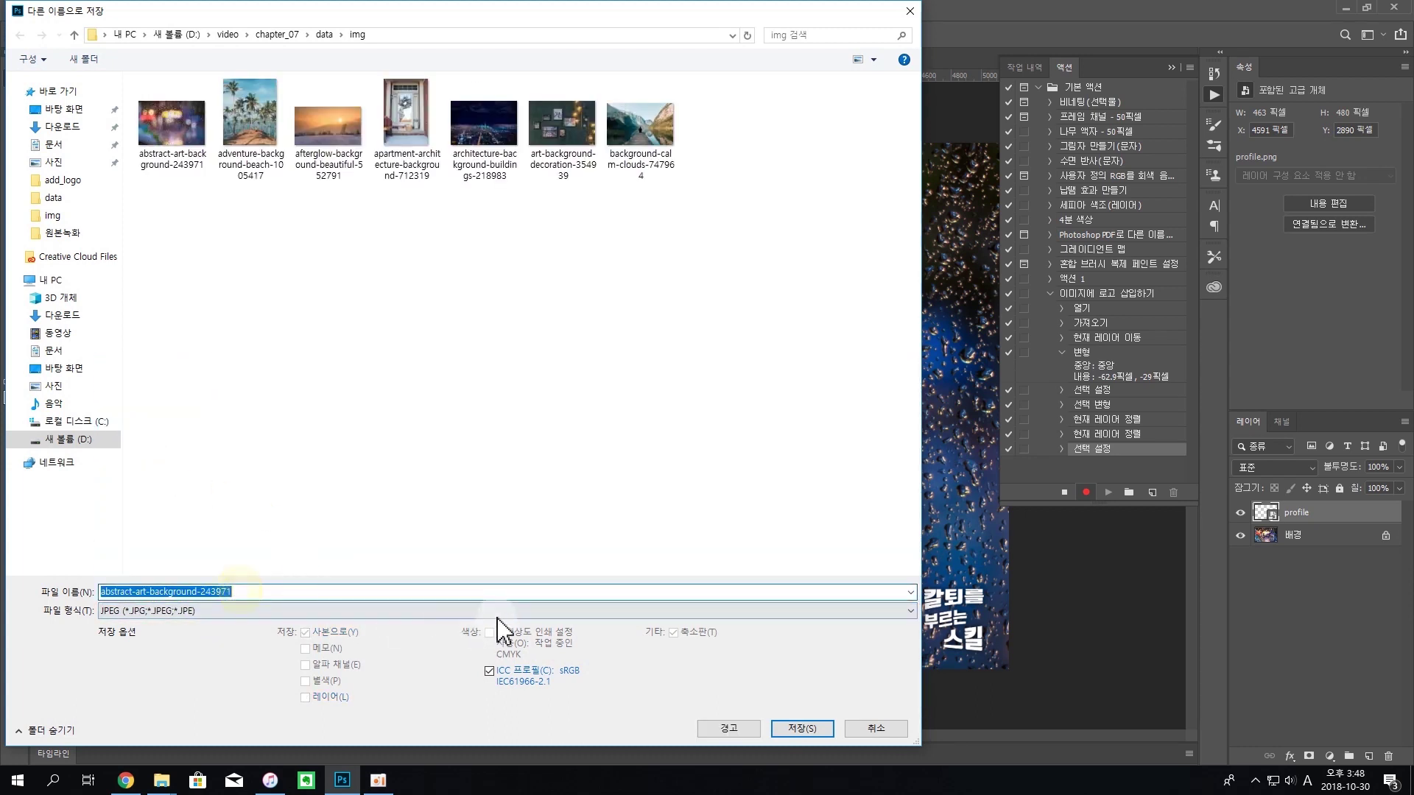
pyautogui.click(325, 37)
pyautogui.doubleClick(171, 108)
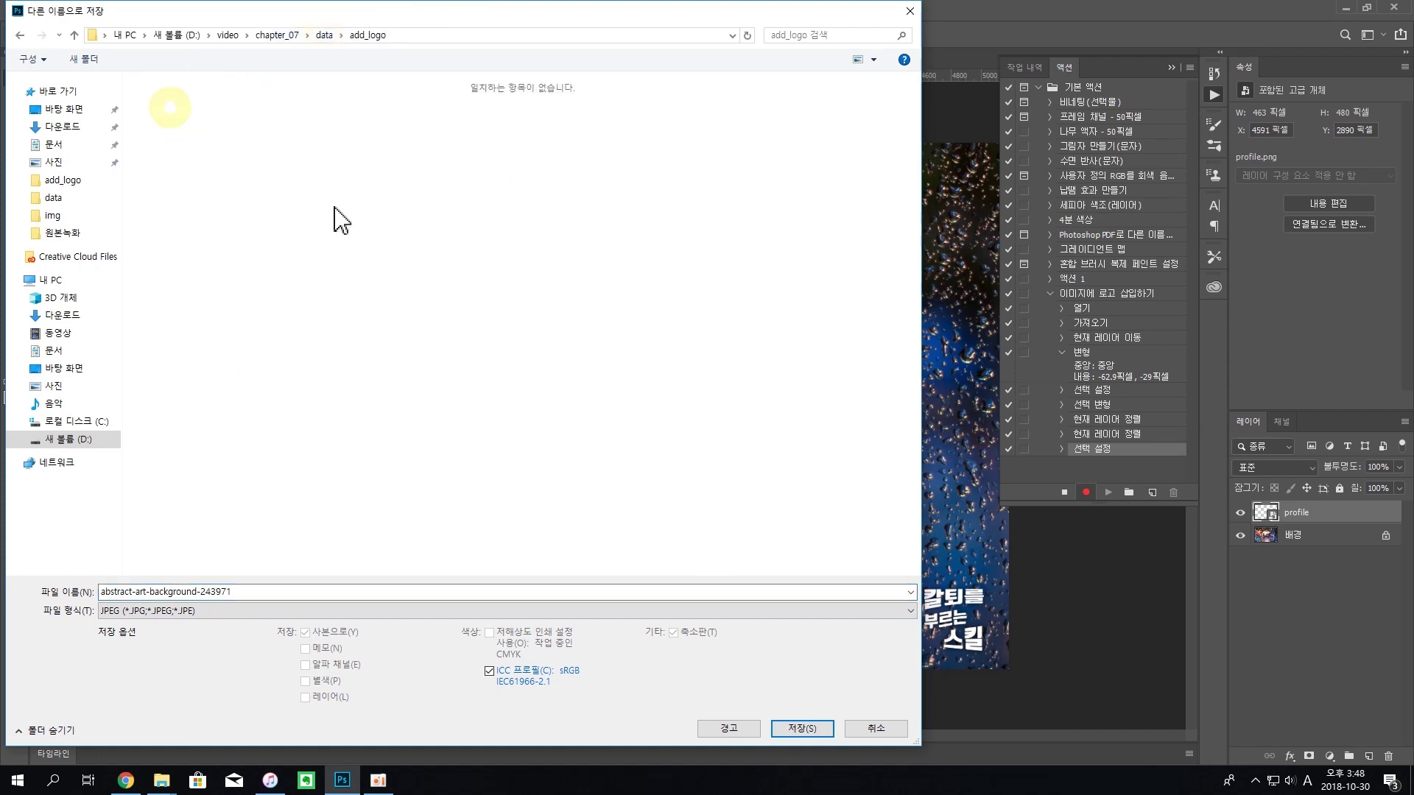
pyautogui.click(801, 729)
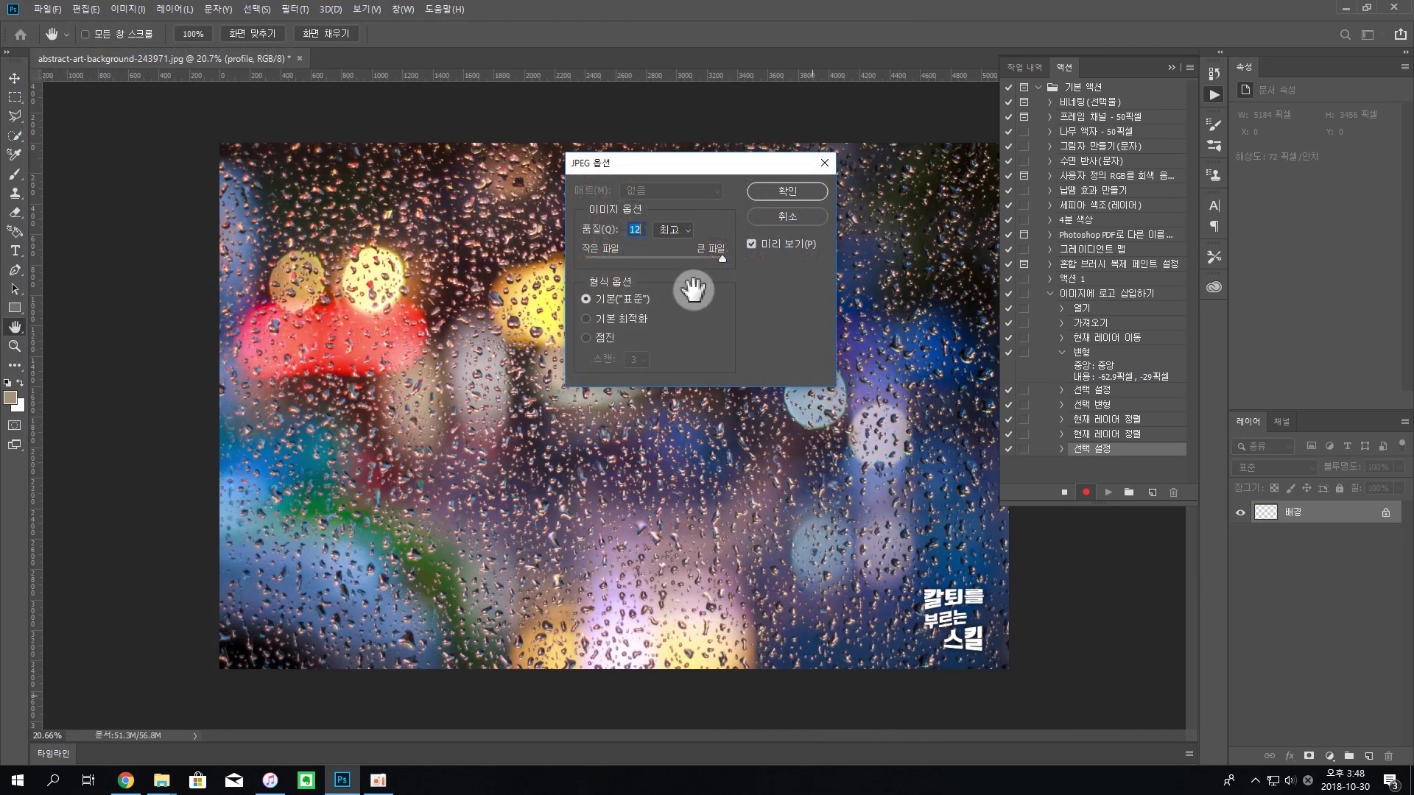
pyautogui.moveTo(602, 180); pyautogui.dragTo(582, 216)
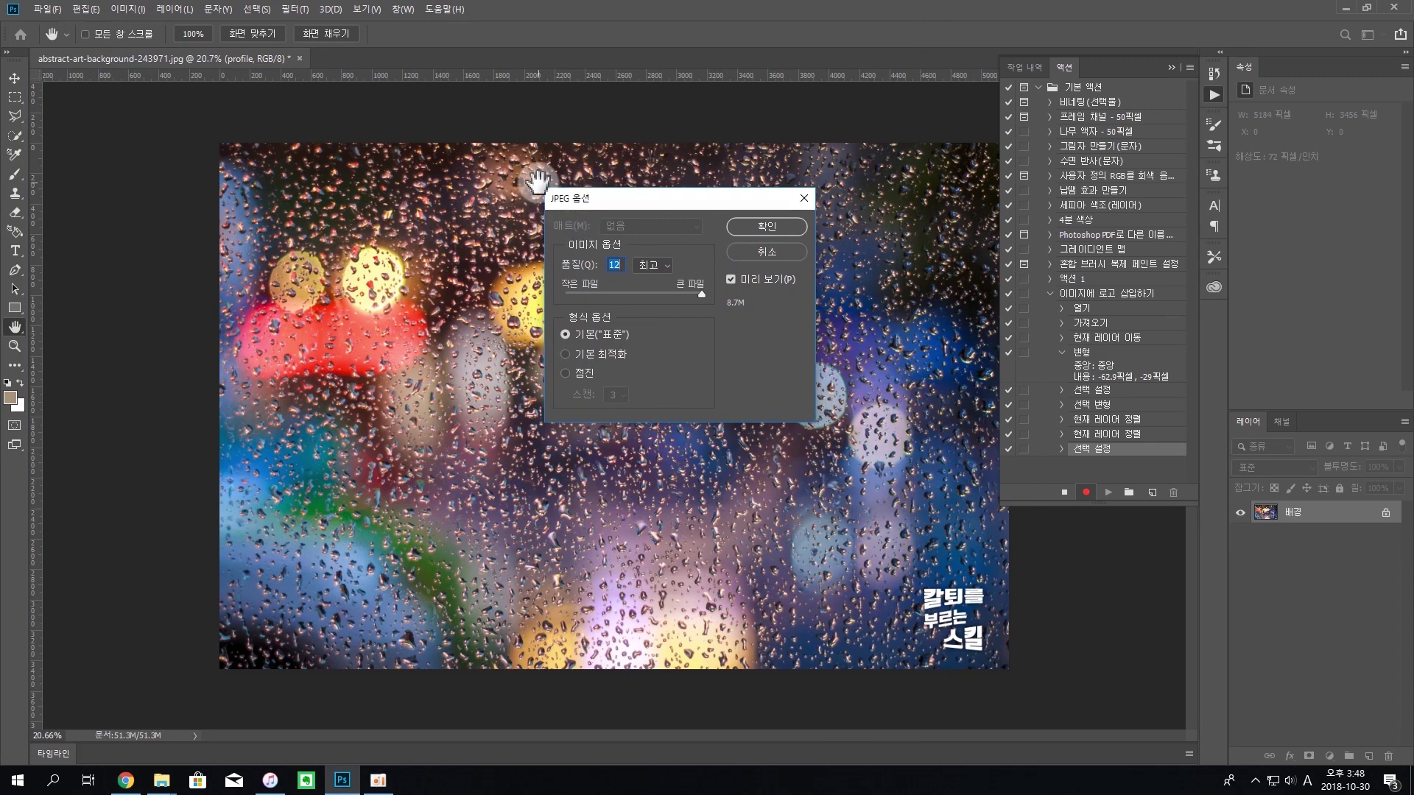
pyautogui.click(784, 226)
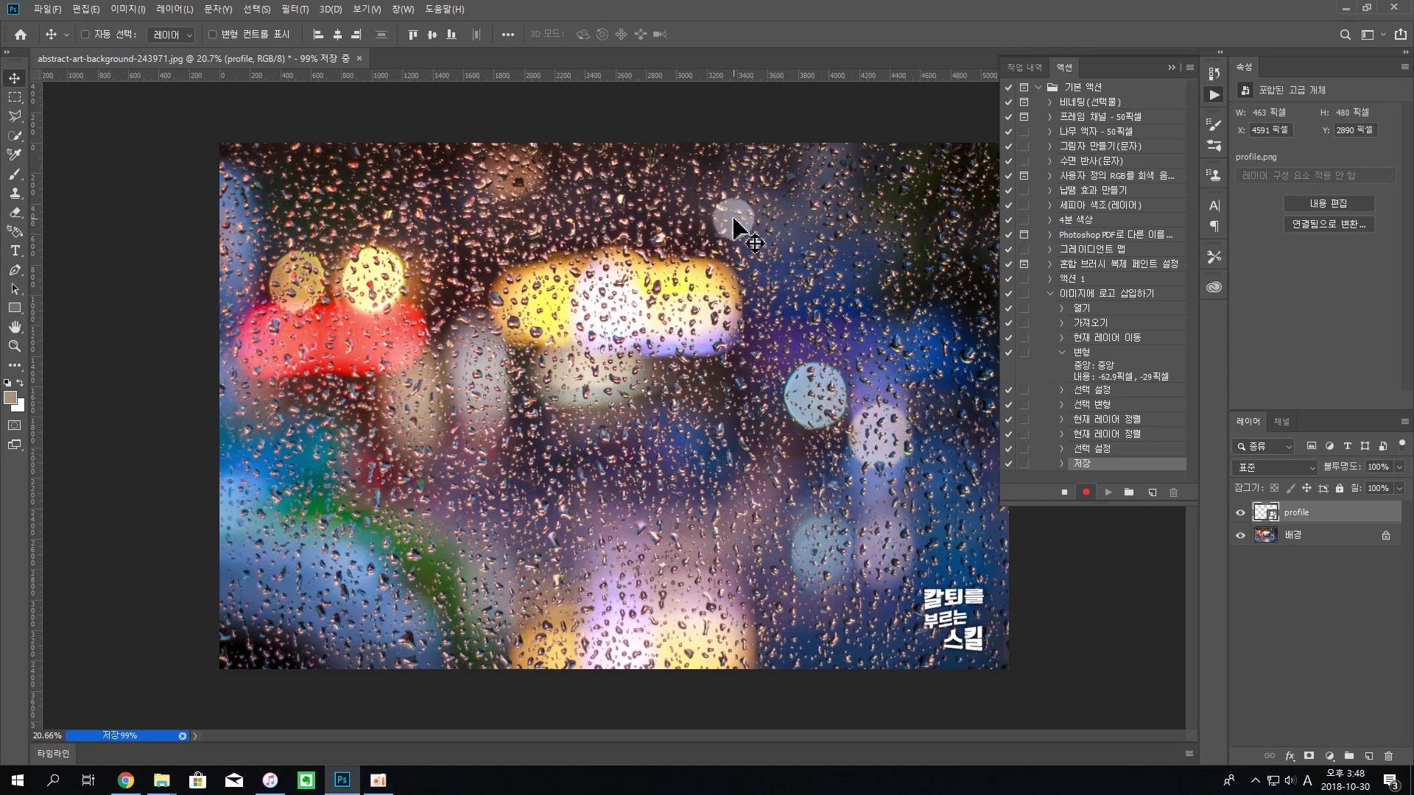
# - Close the photo without saving changes, and stop recording the action
pyautogui.click(299, 59)
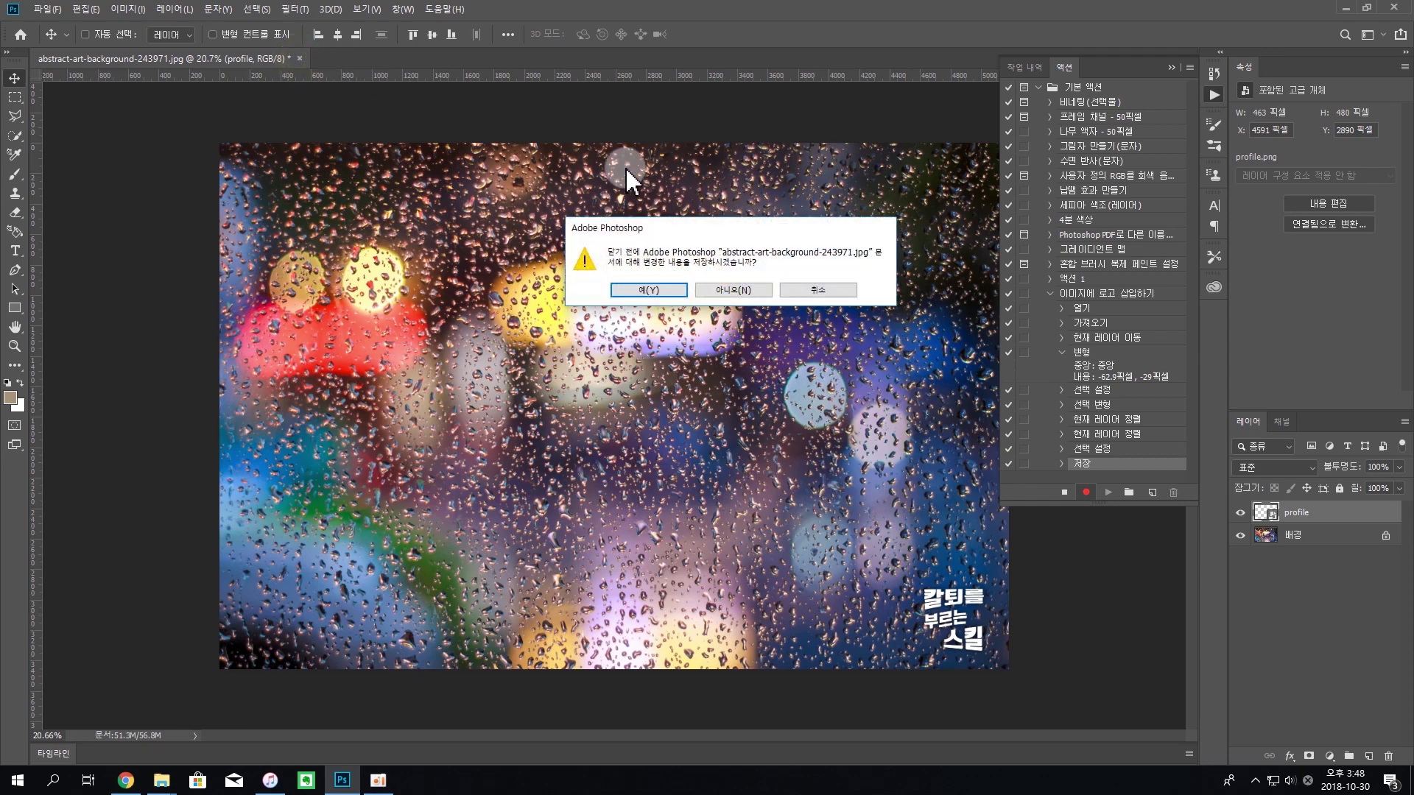
pyautogui.click(733, 291)
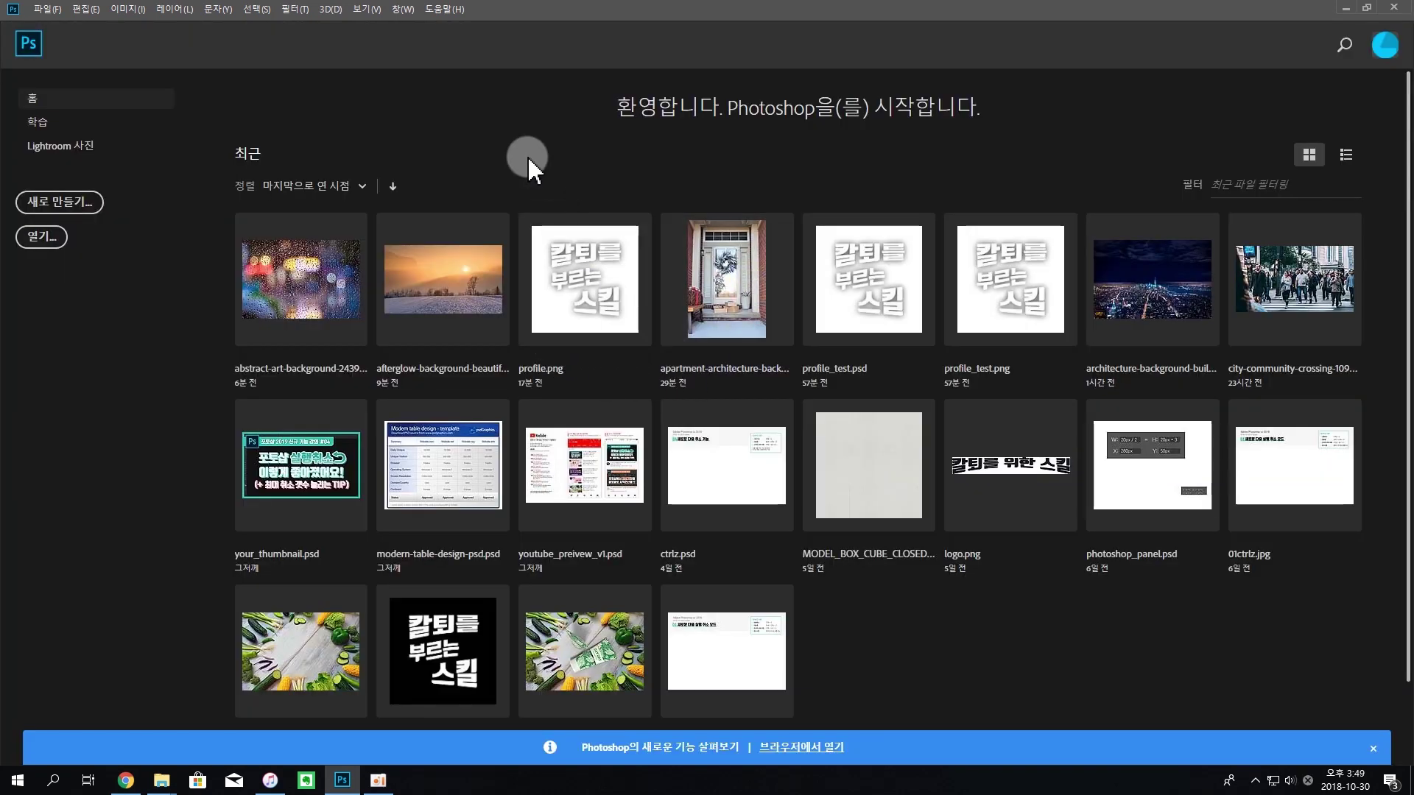
pyautogui.click(41, 68)
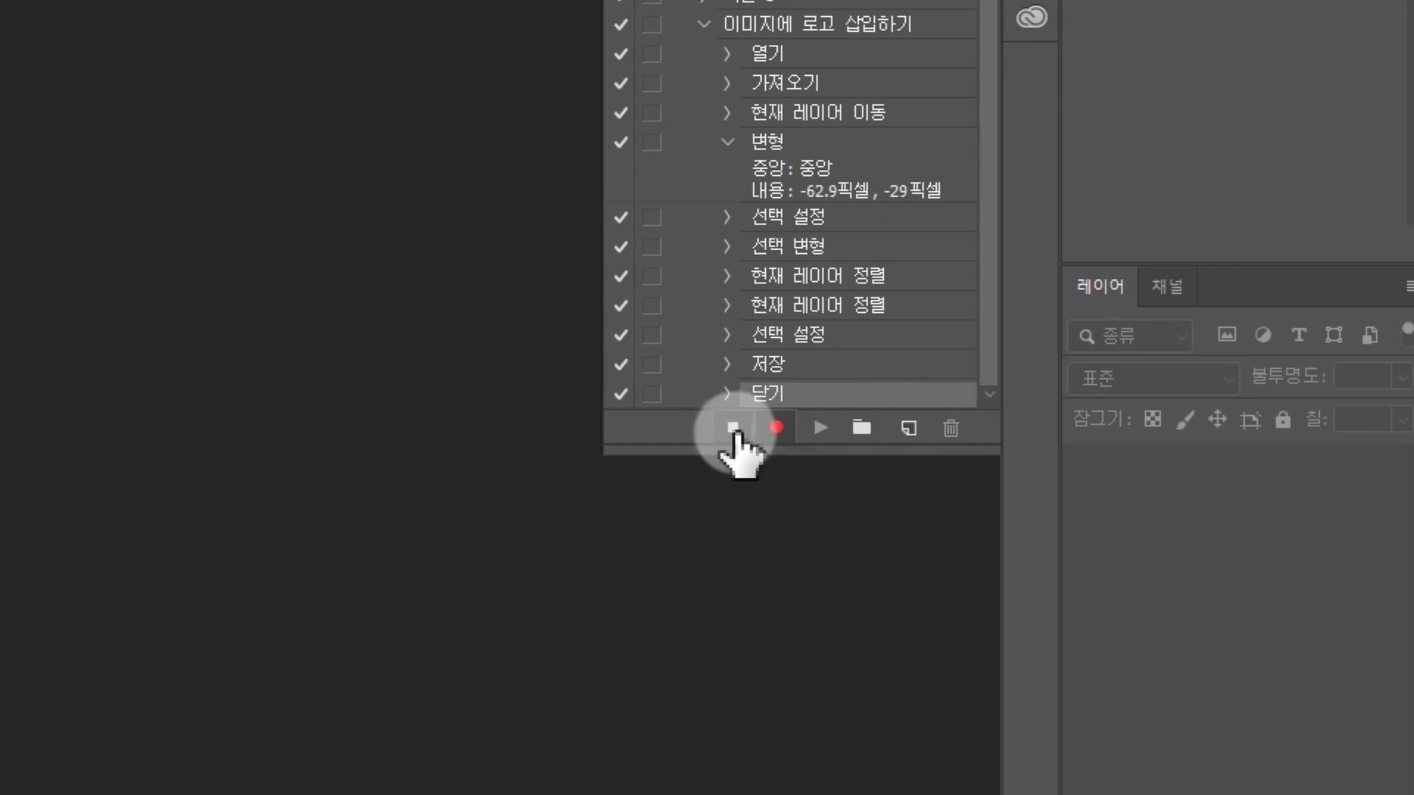
pyautogui.click(734, 431)
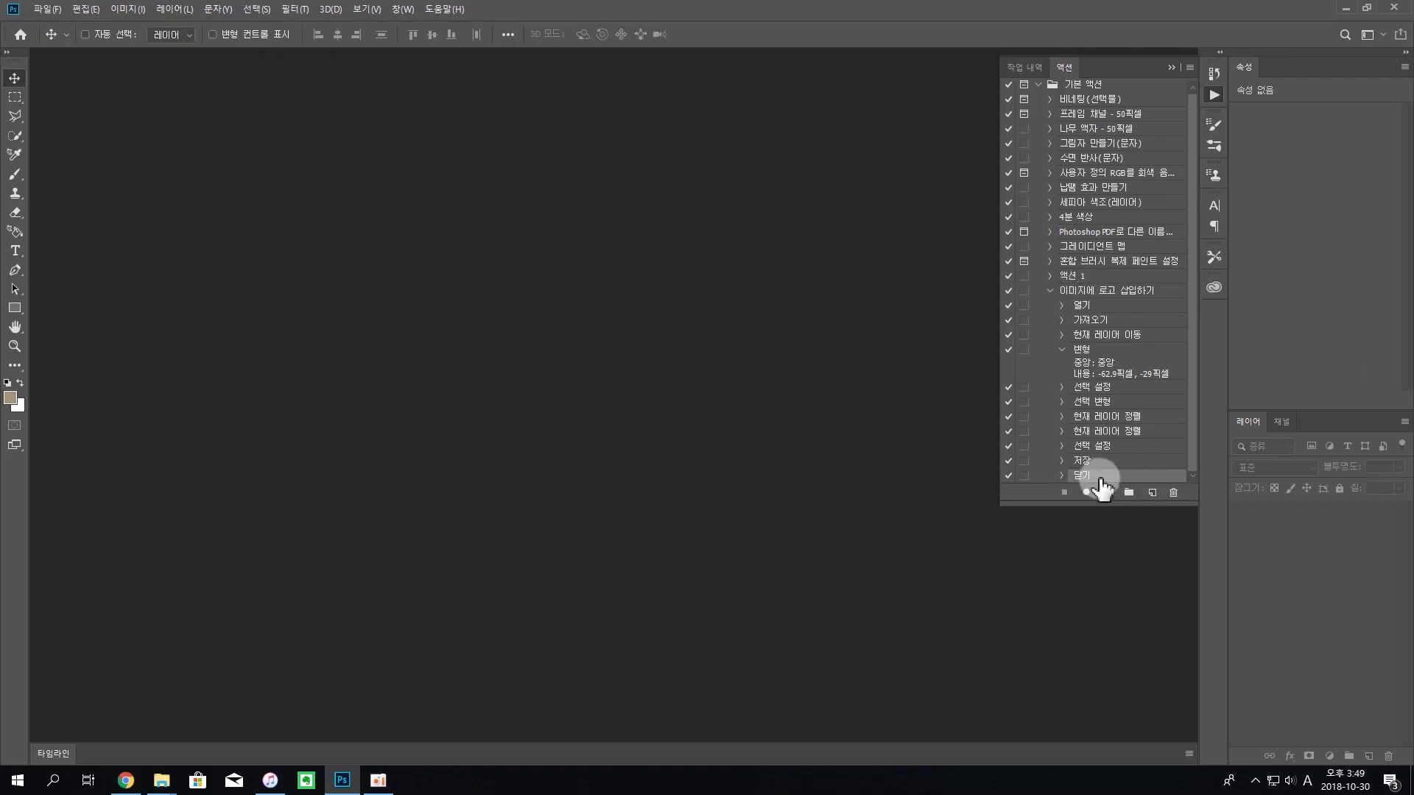
# - Collapse the 변형 step and delete the 현재 레이어 이동 step from the 이미지에 로고 삽입하기 action
pyautogui.click(1062, 351)
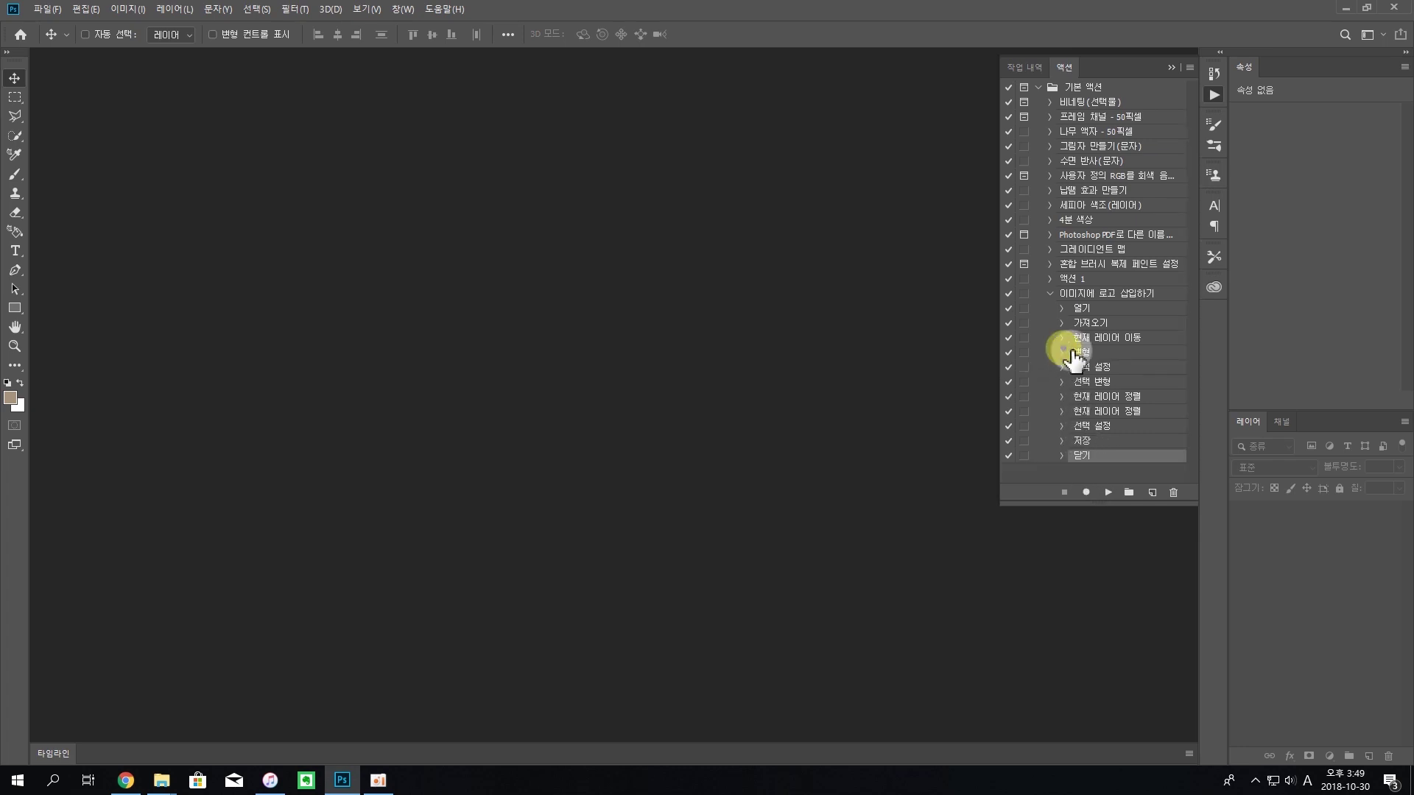
pyautogui.click(1107, 295)
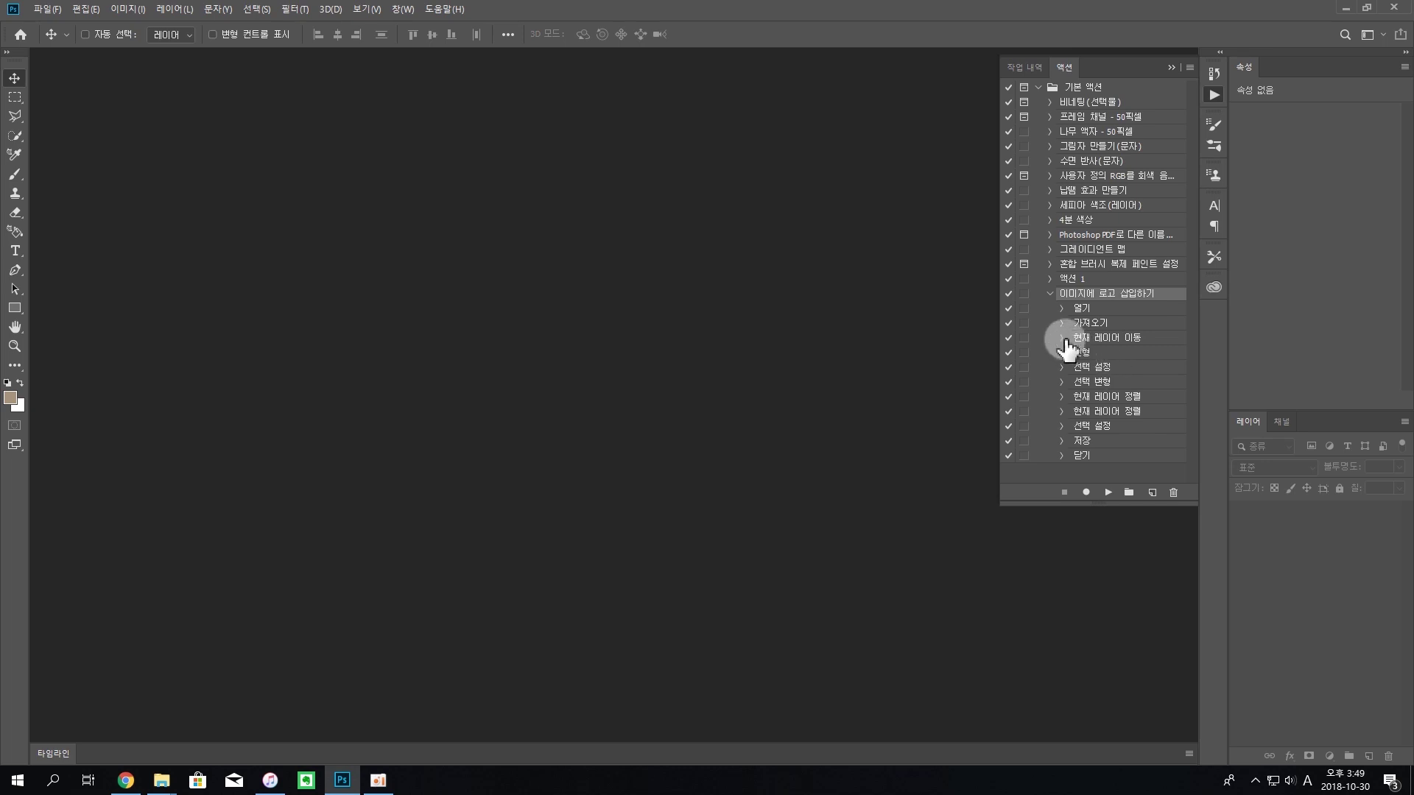
pyautogui.click(1097, 340)
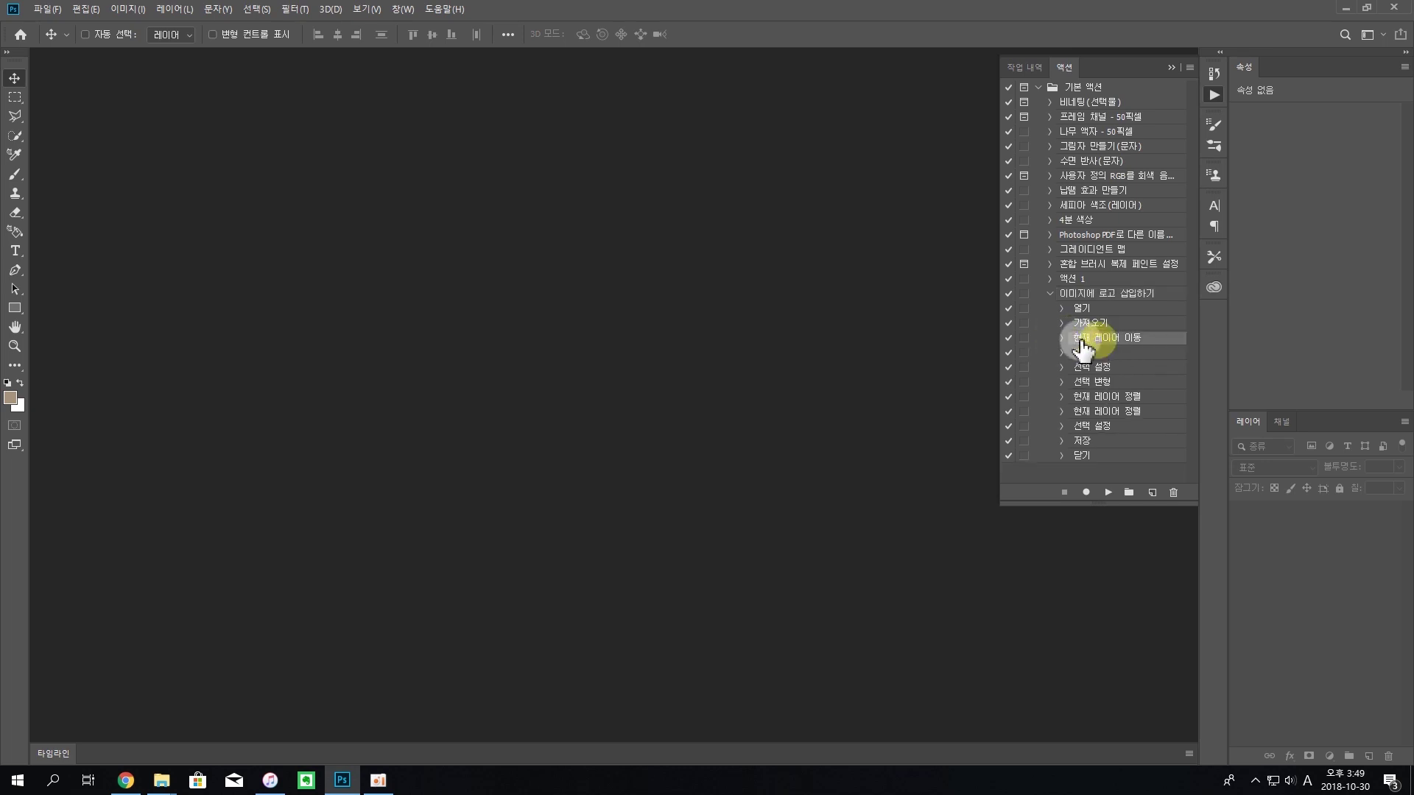
pyautogui.click(1175, 492)
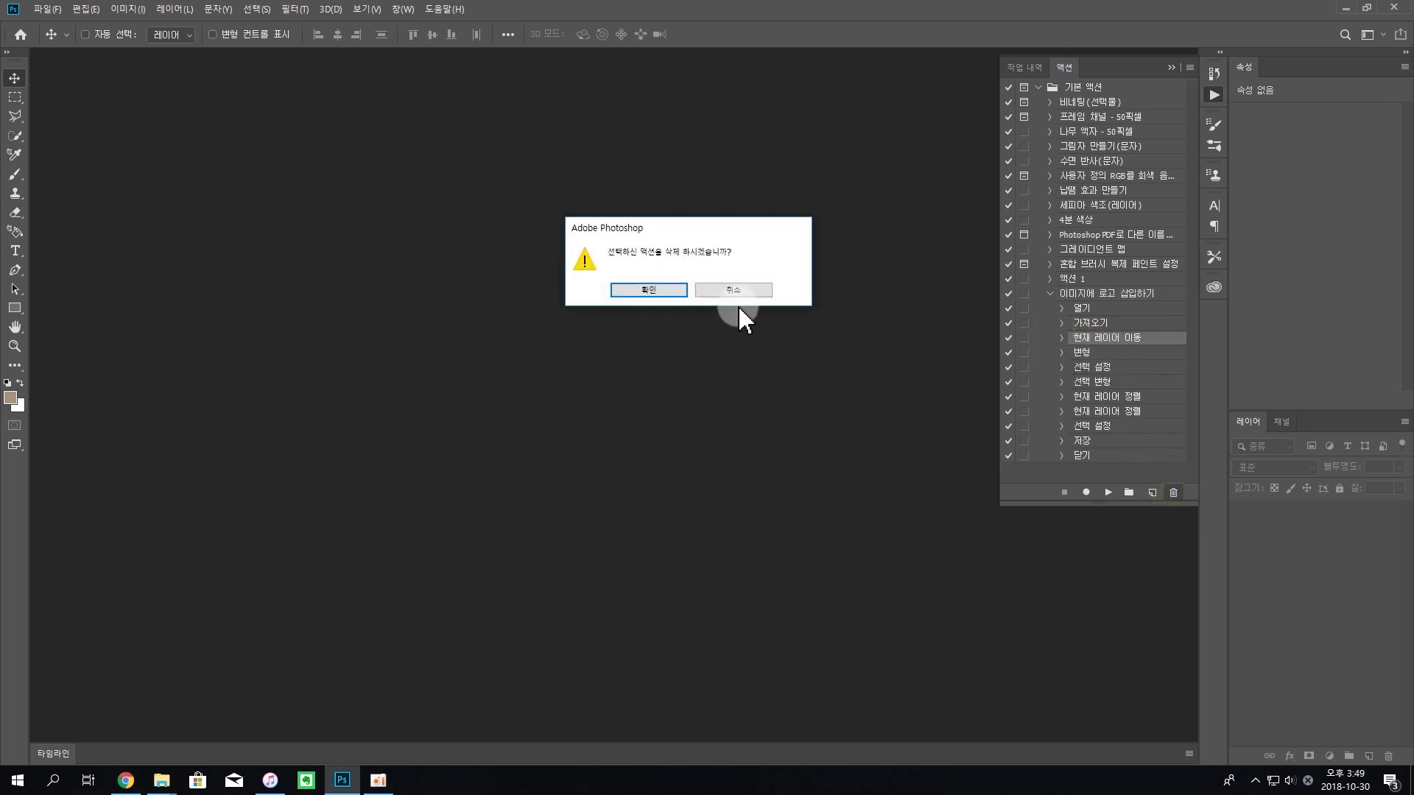
pyautogui.click(683, 293)
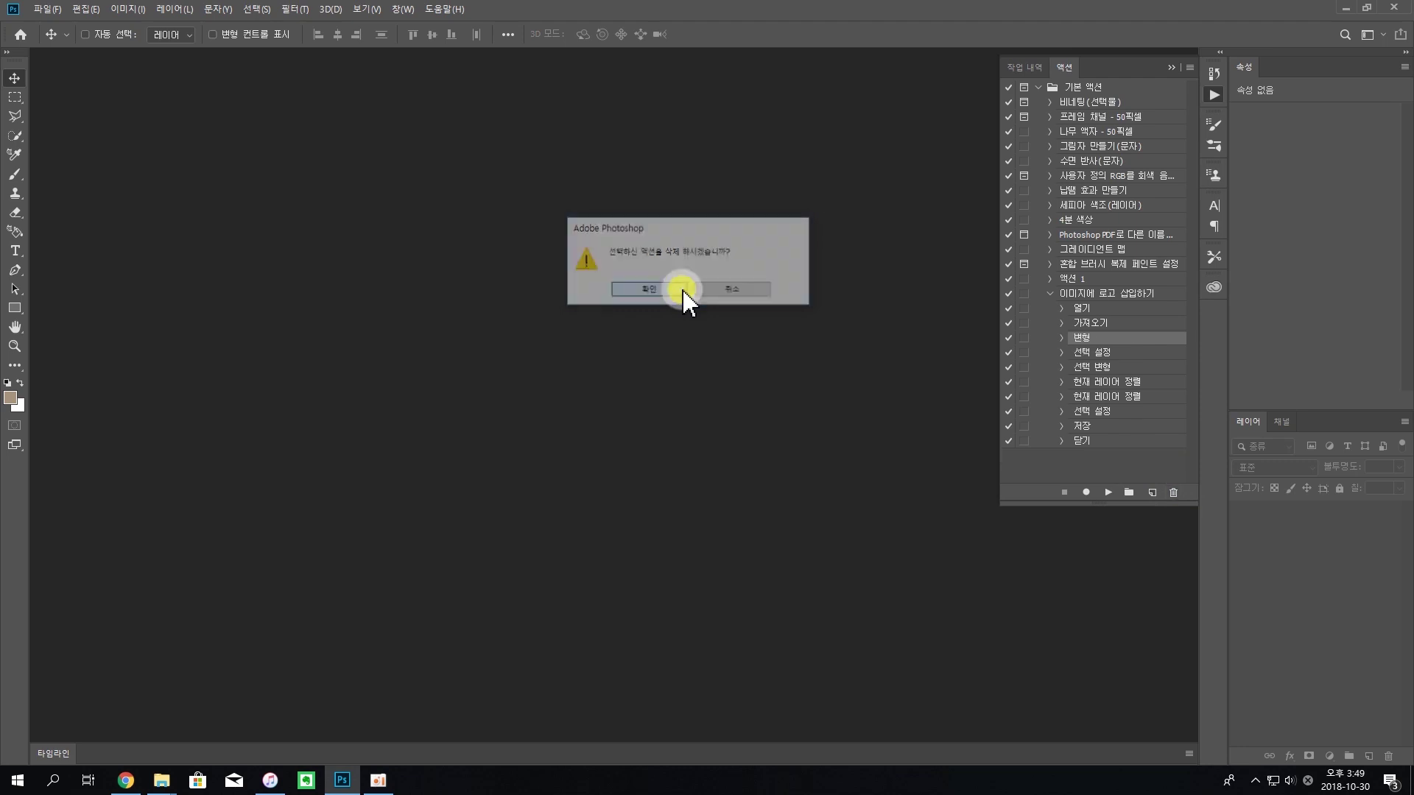
# - Inspect the recorded 변형 step's settings, and delete that step from the action
pyautogui.click(1062, 339)
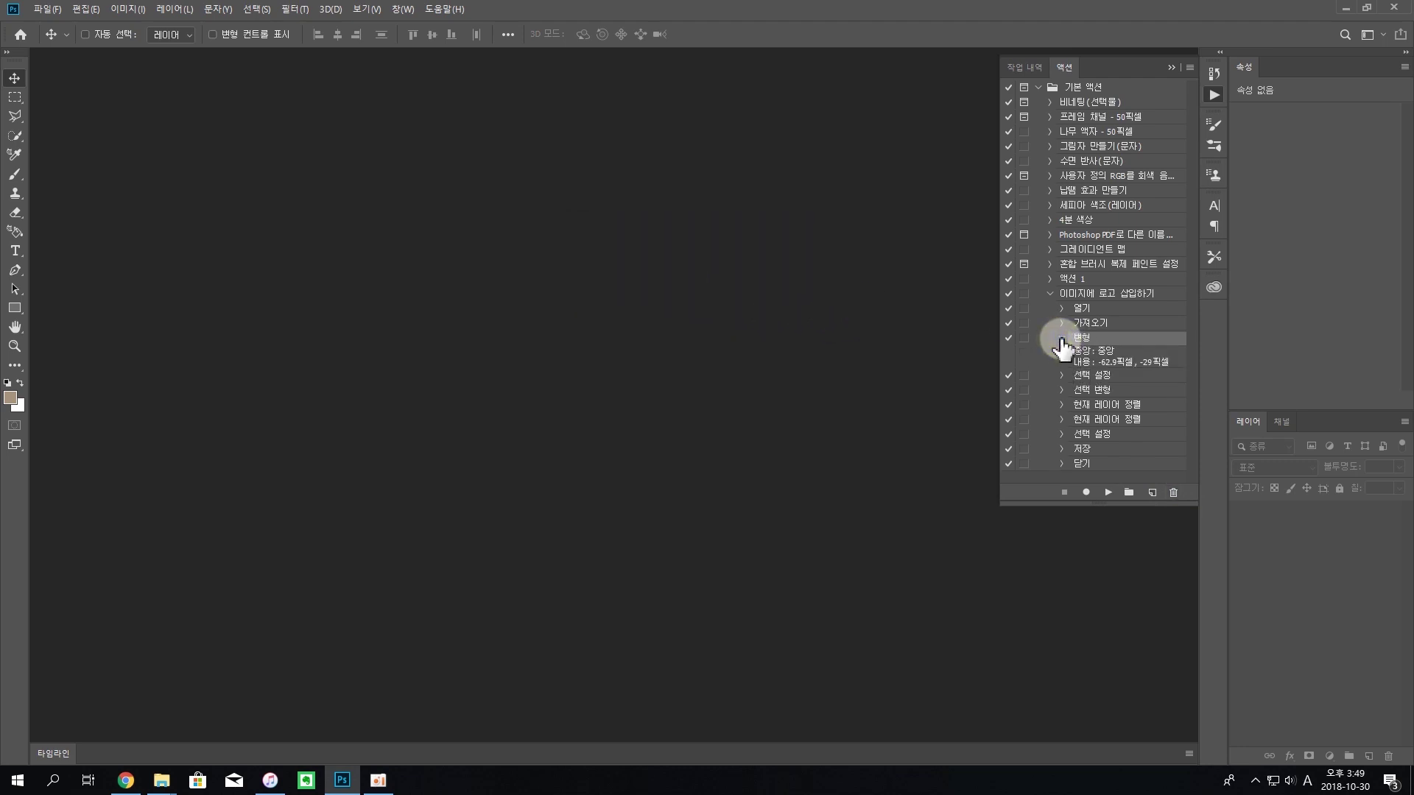
pyautogui.click(1061, 339)
pyautogui.click(1174, 492)
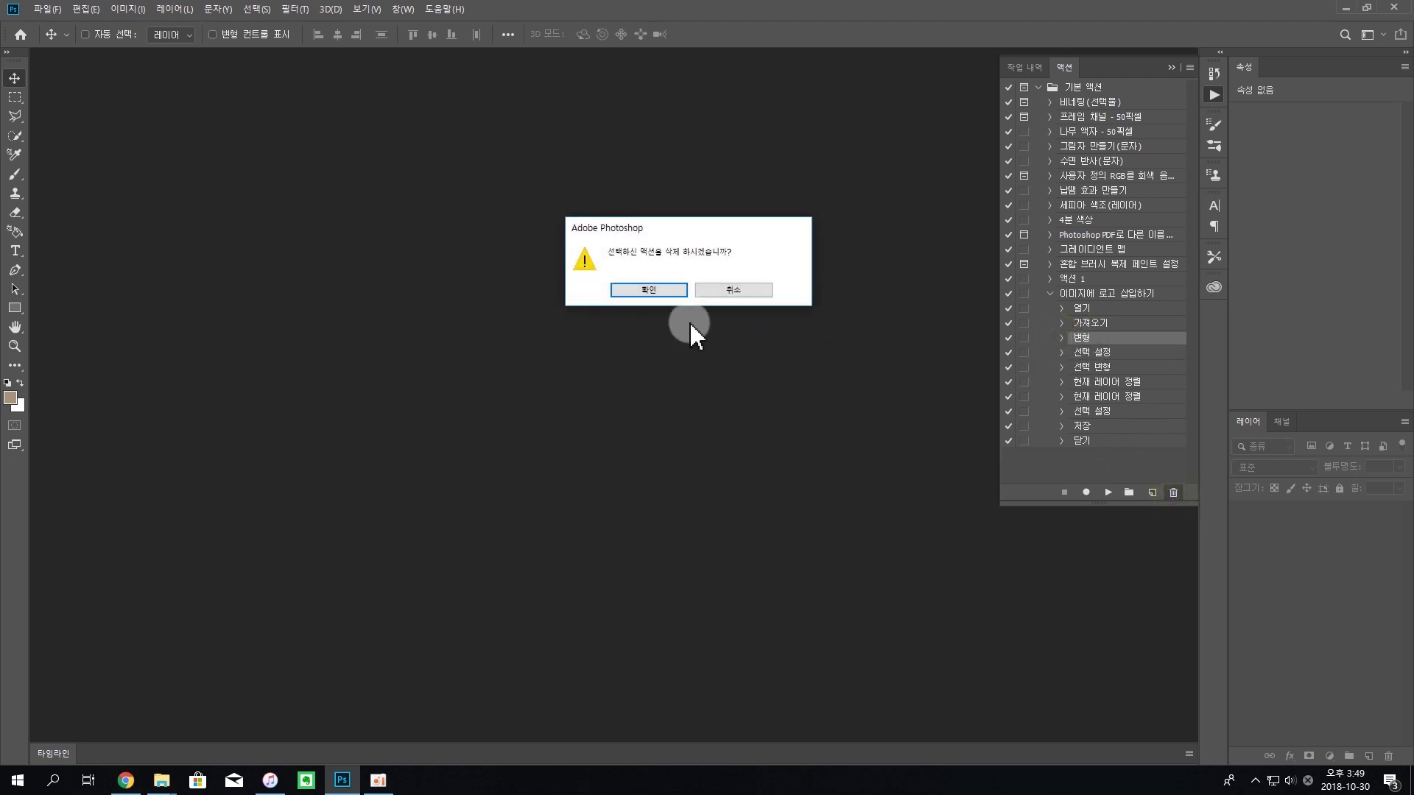
pyautogui.click(676, 291)
# - Review the recorded settings of the 가져오기 step and the first 선택 설정 step in the action
pyautogui.click(1062, 338)
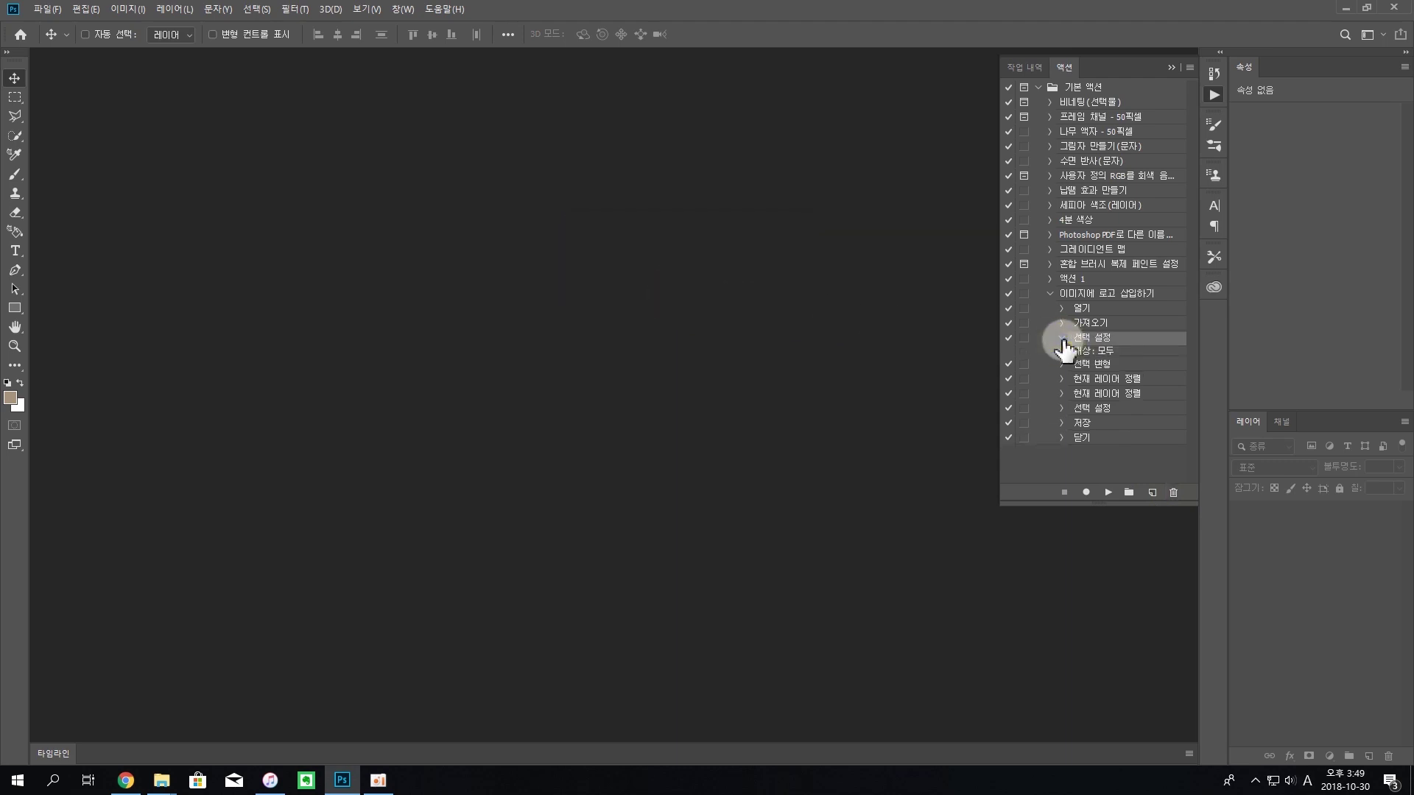
pyautogui.click(1061, 338)
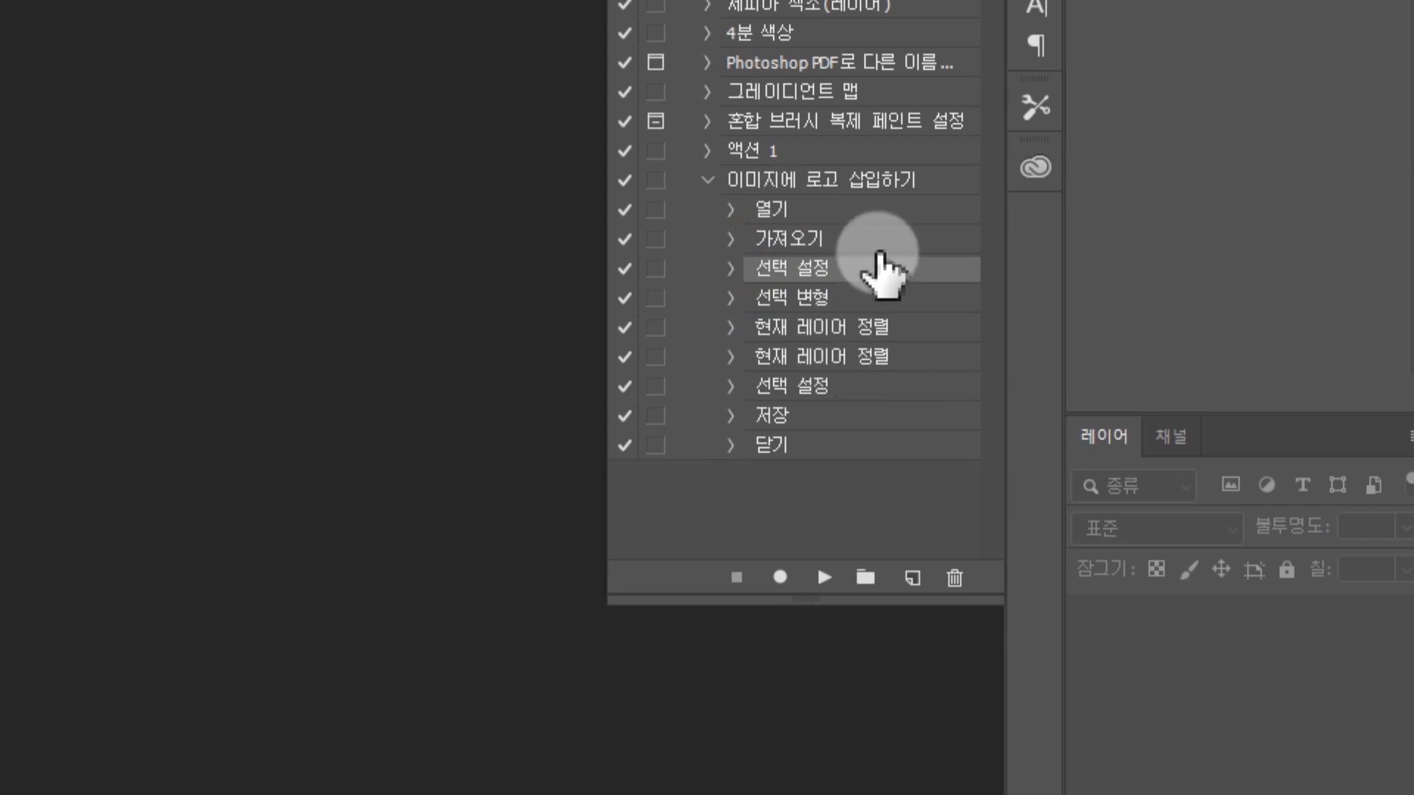
pyautogui.click(773, 211)
pyautogui.click(731, 239)
pyautogui.click(730, 239)
pyautogui.click(758, 247)
pyautogui.click(731, 240)
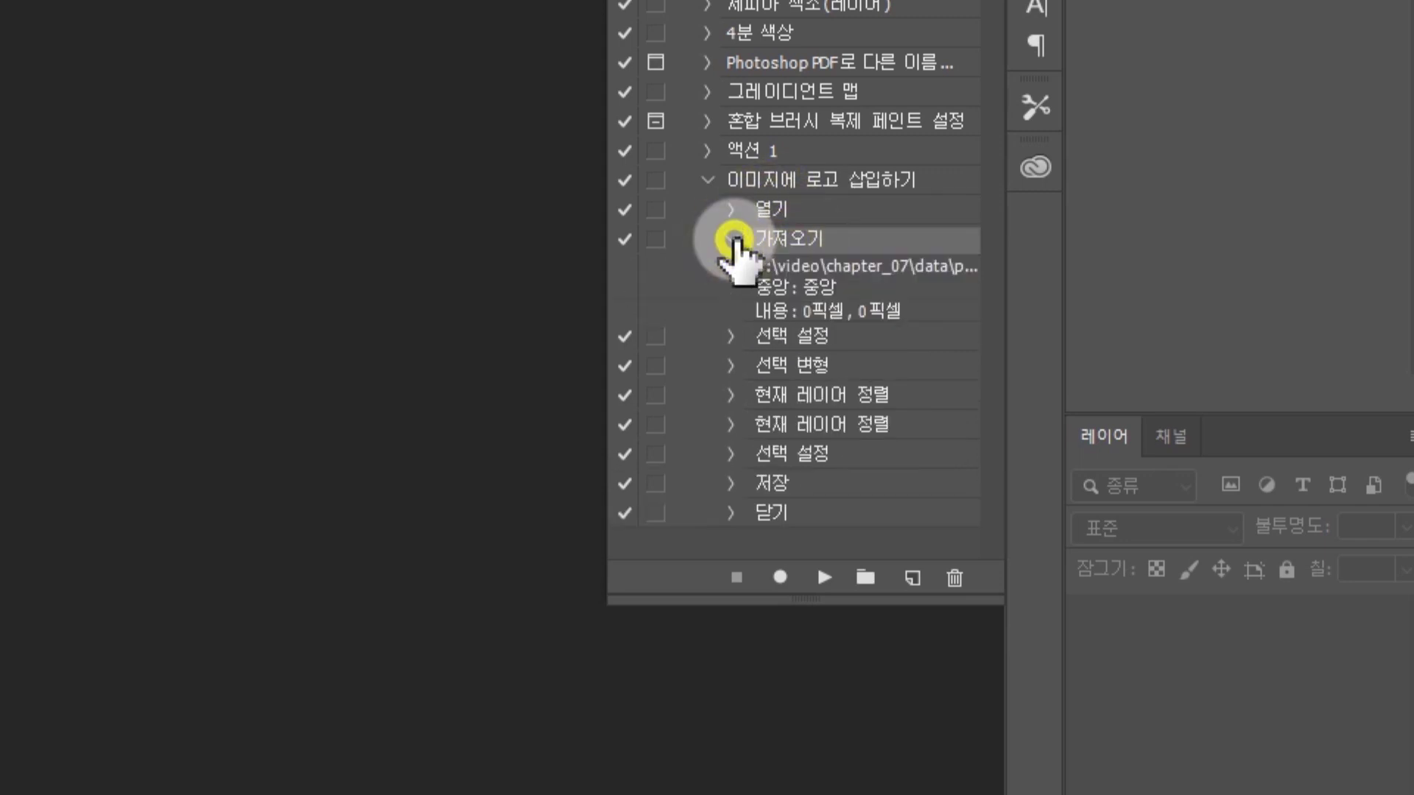
pyautogui.click(732, 241)
pyautogui.click(731, 268)
pyautogui.click(797, 269)
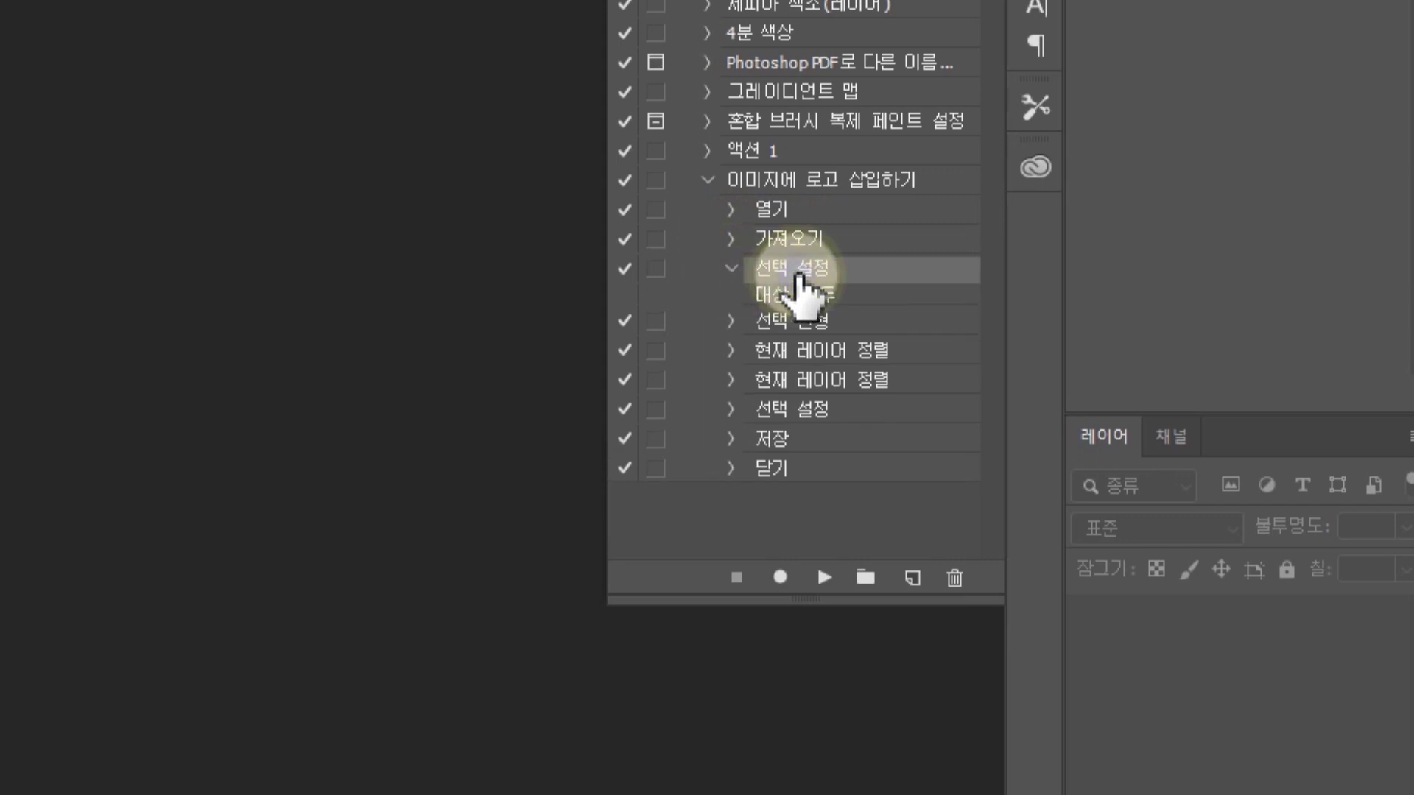
pyautogui.click(732, 268)
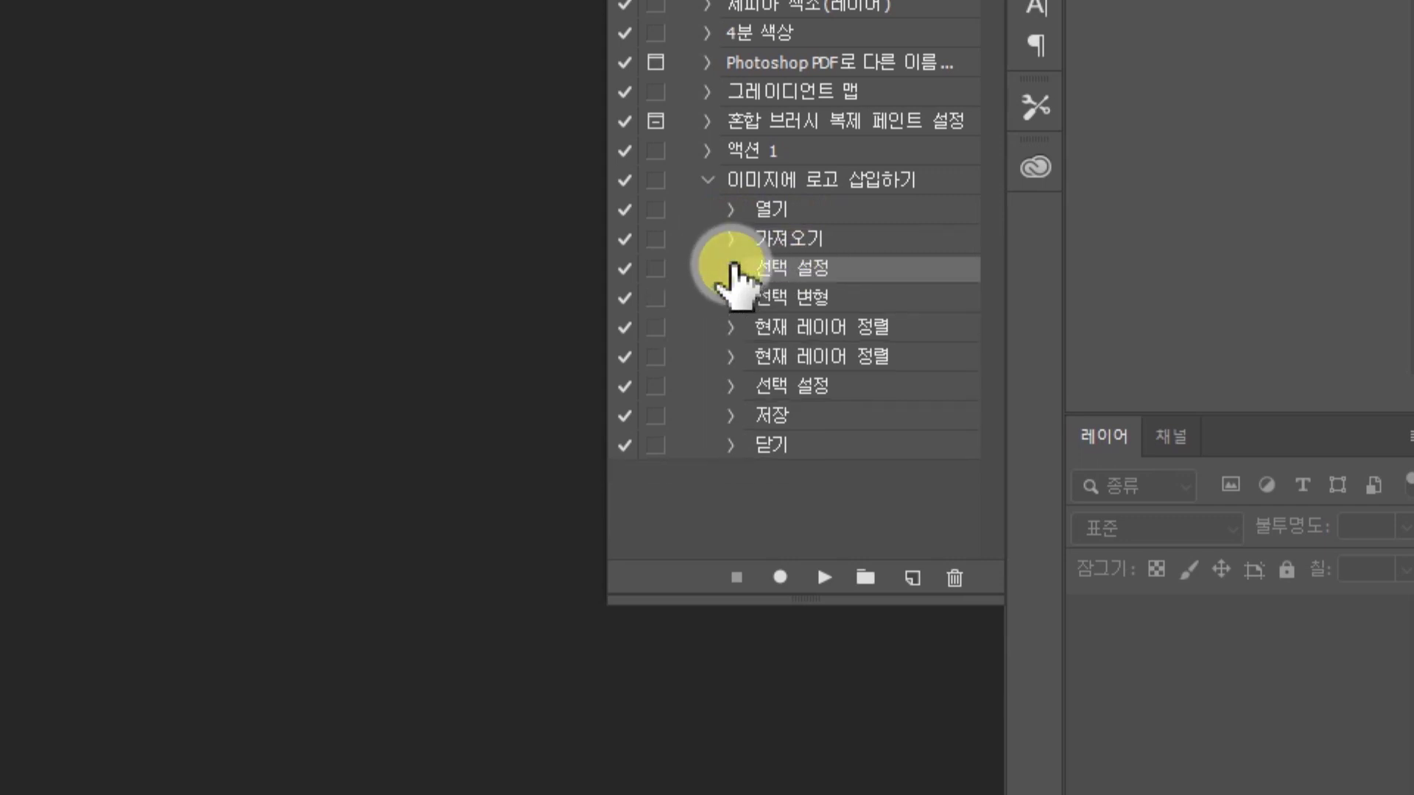
# - Review the recorded settings of the 선택 변형 step, both 현재 레이어 정렬 steps and the second 선택 설정 step
pyautogui.click(779, 298)
pyautogui.click(732, 297)
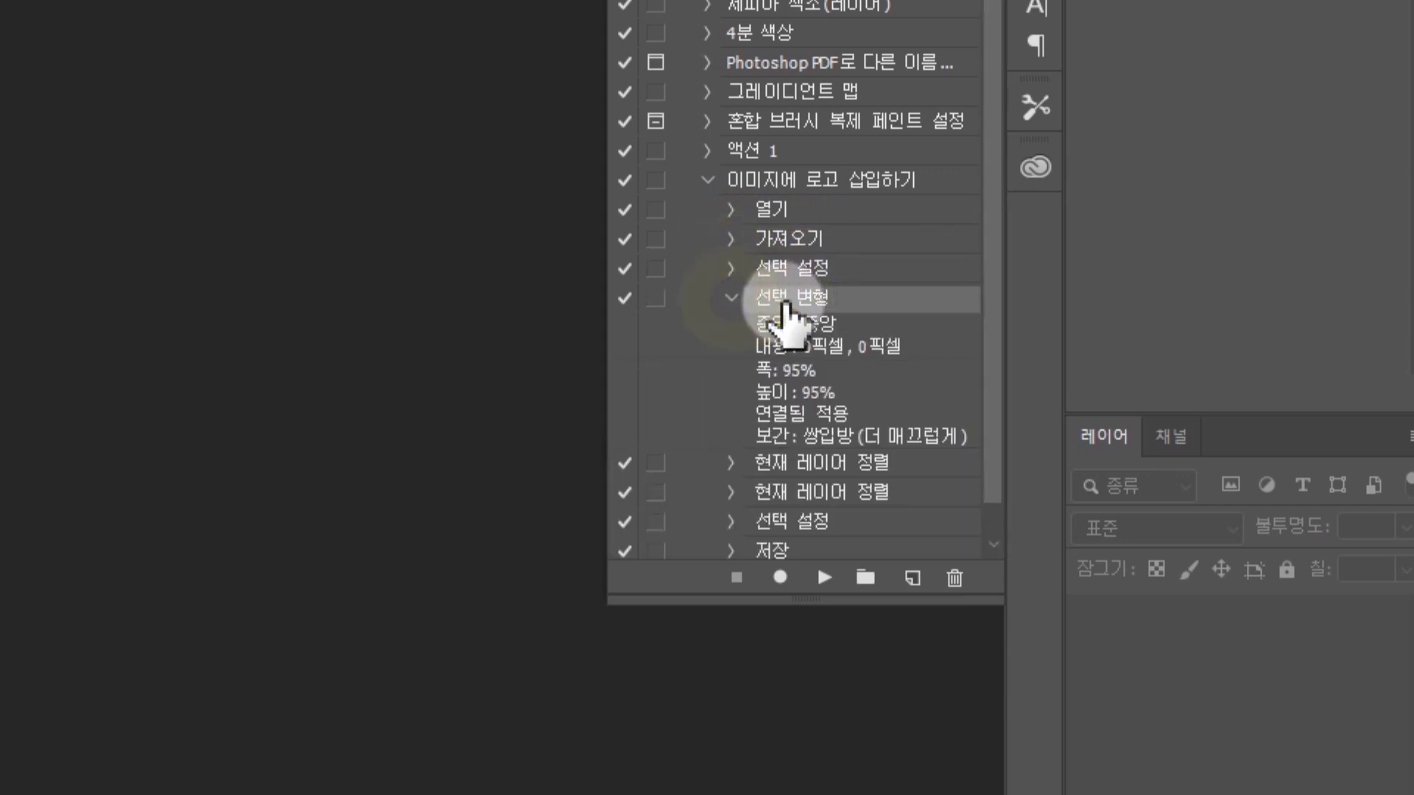
pyautogui.click(731, 298)
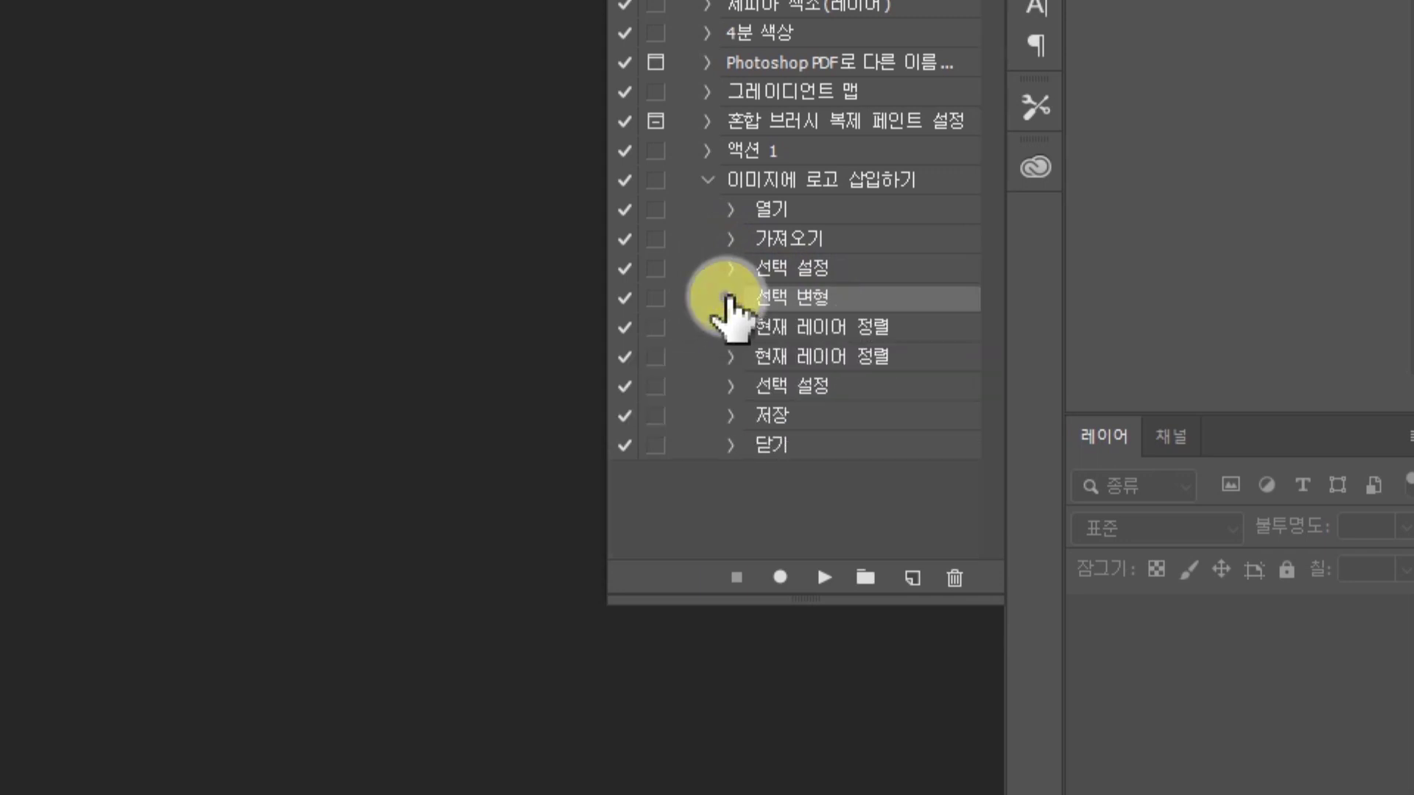
pyautogui.click(781, 329)
pyautogui.click(731, 327)
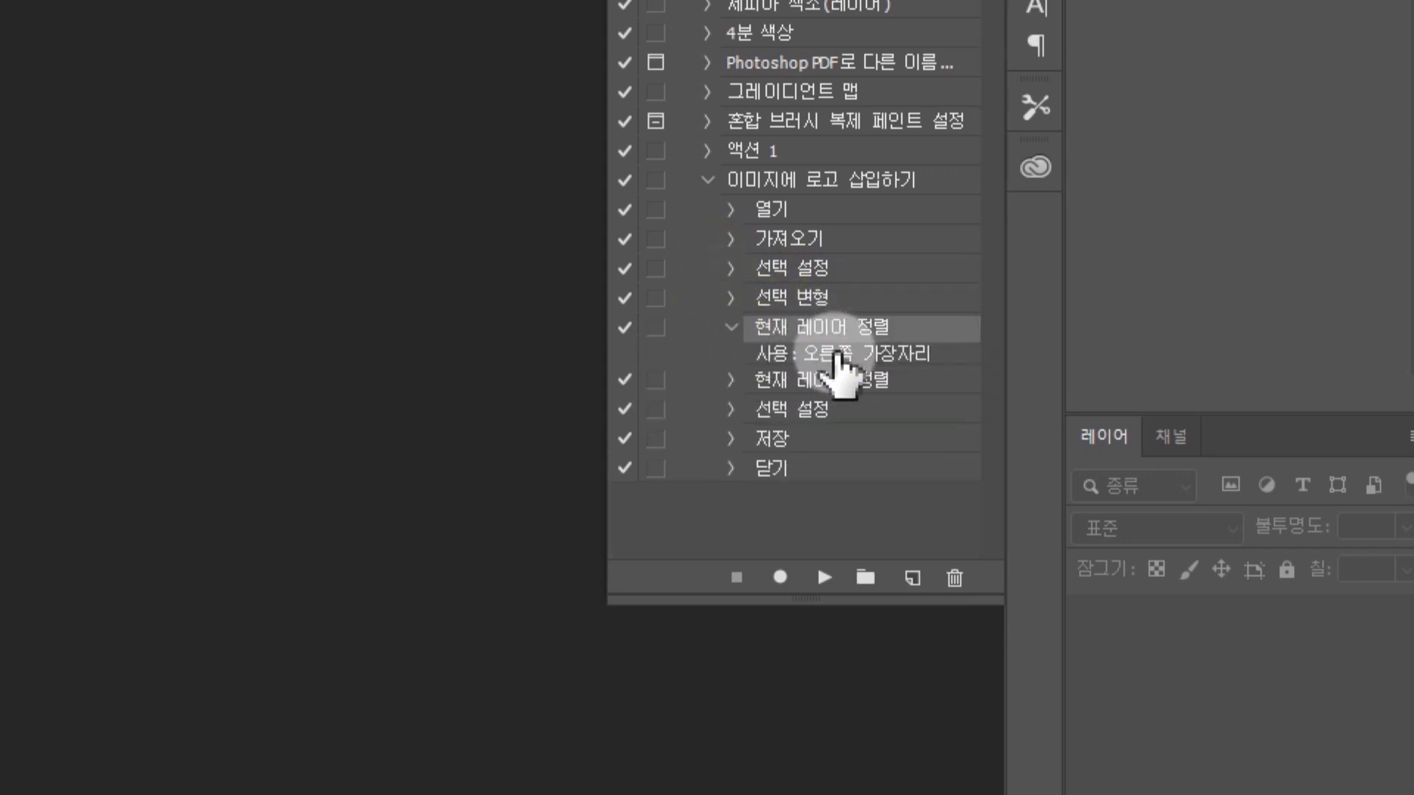
pyautogui.click(731, 327)
pyautogui.click(731, 357)
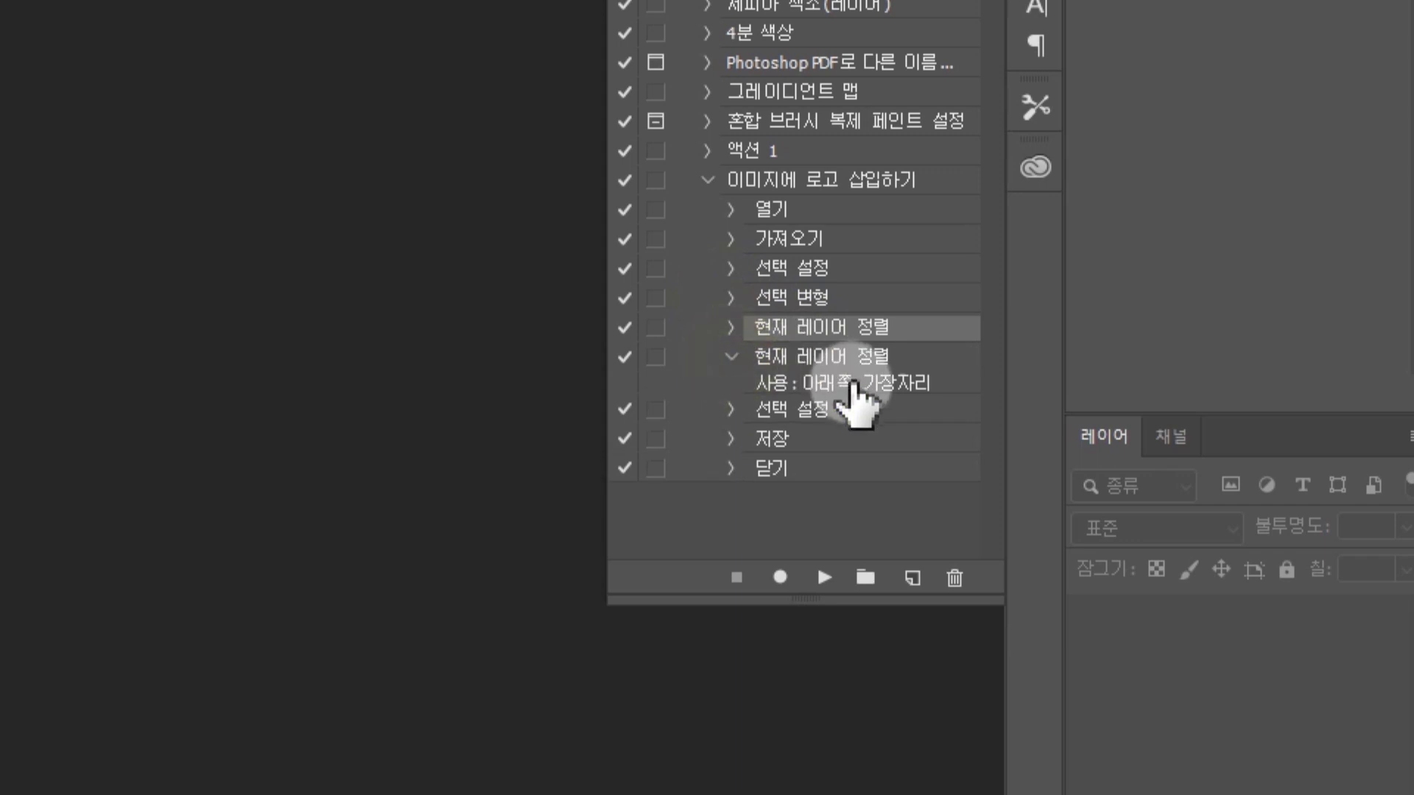
pyautogui.click(732, 356)
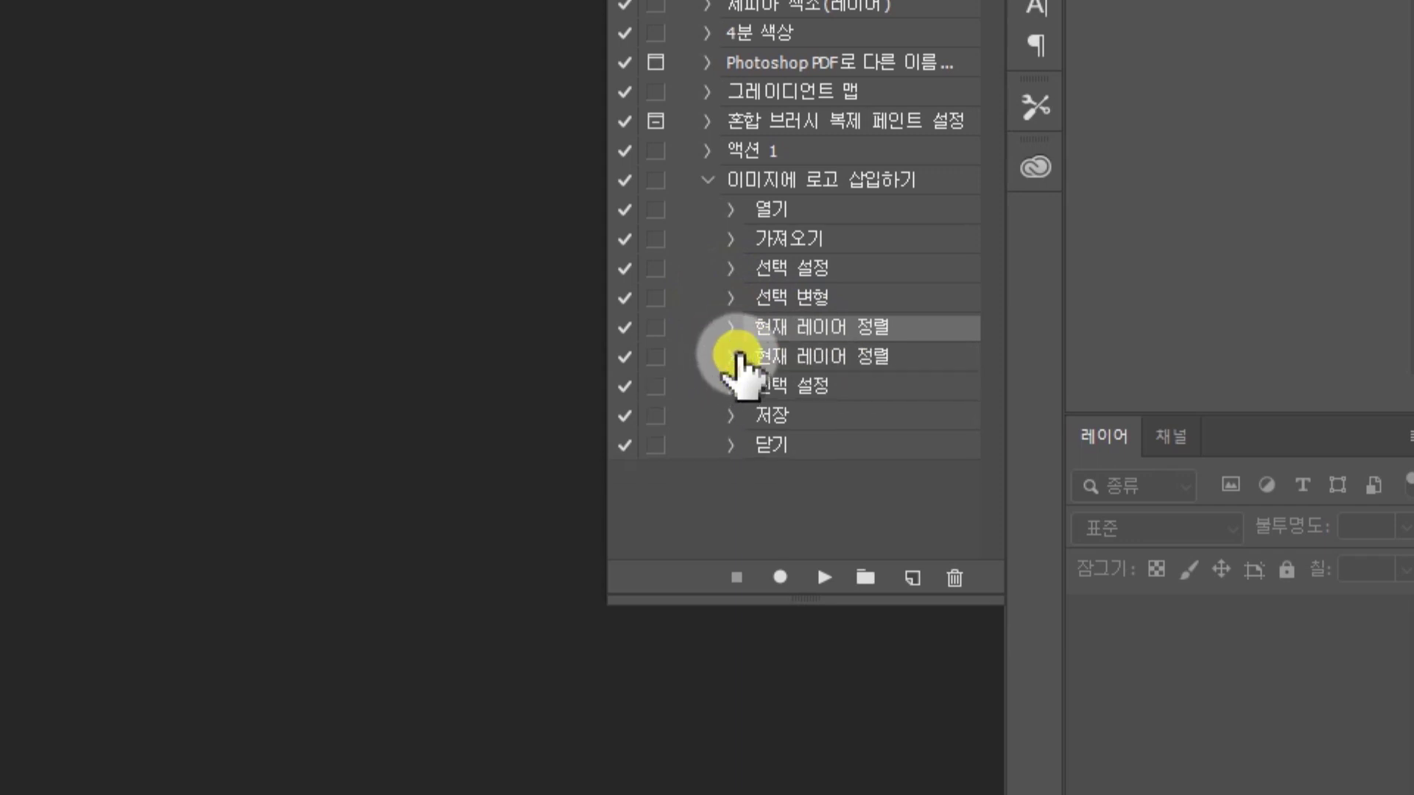
pyautogui.click(763, 389)
pyautogui.click(731, 387)
pyautogui.click(731, 388)
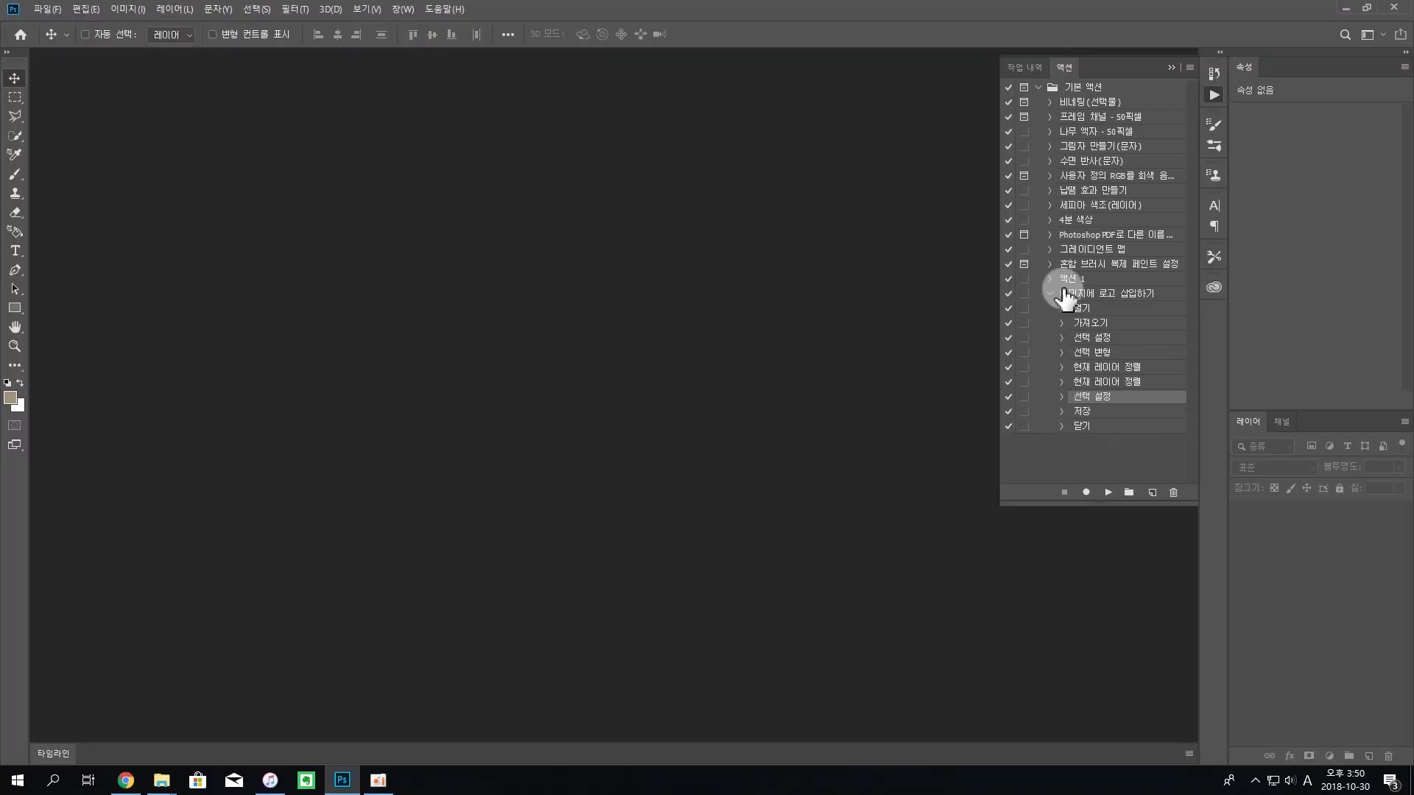
# - Select the 이미지에 로고 삽입하기 action and open the 일괄 처리 (Batch) dialog
pyautogui.click(754, 175)
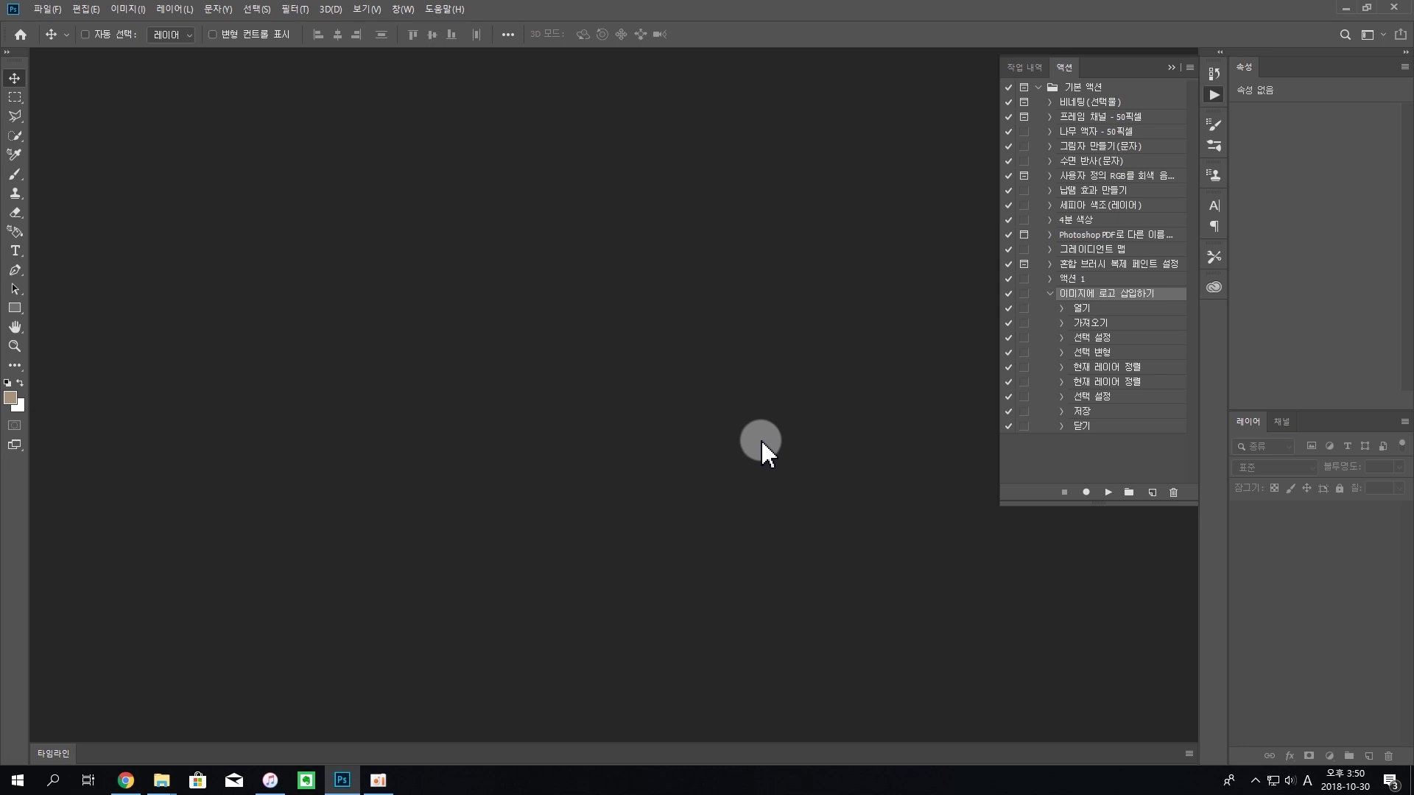
pyautogui.click(49, 13)
pyautogui.moveTo(126, 343)
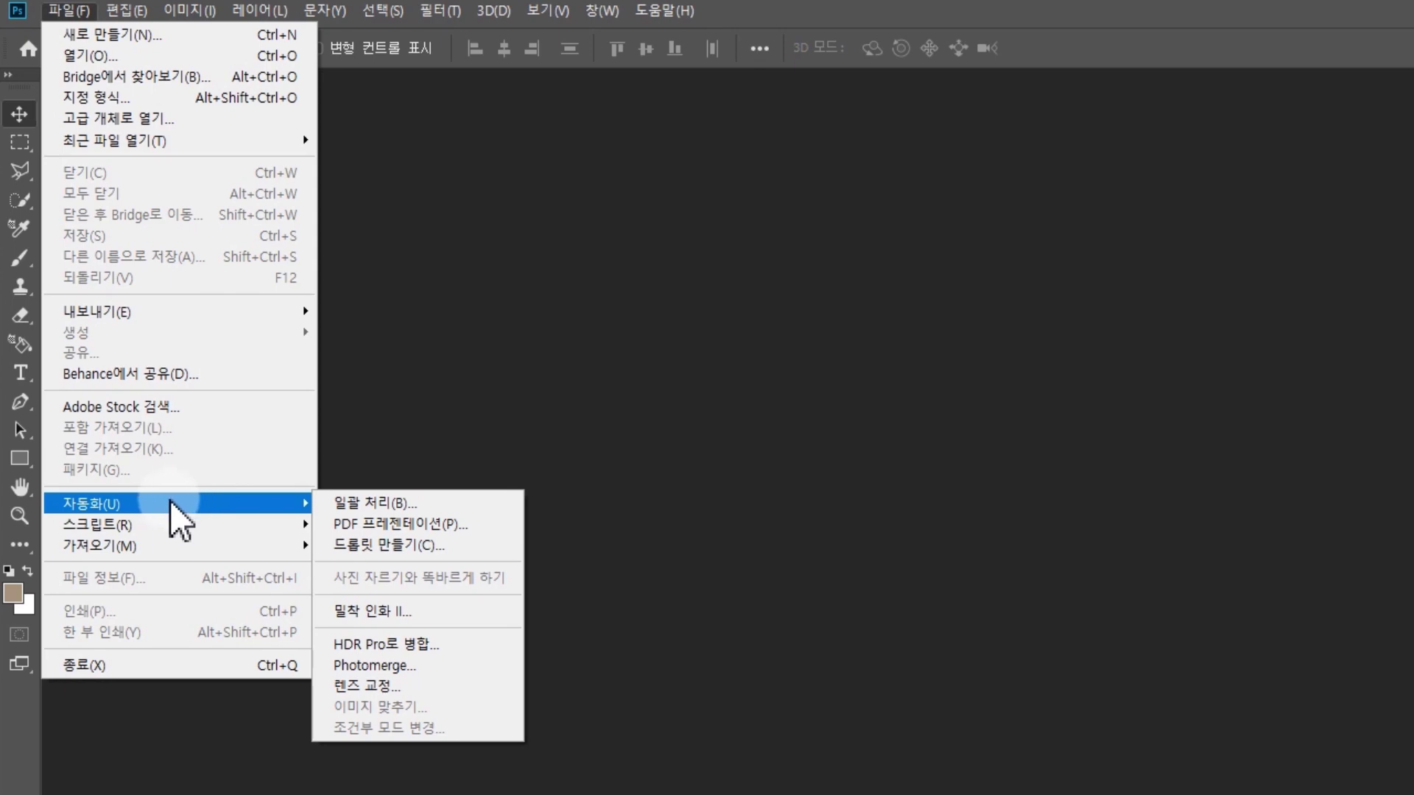
pyautogui.click(349, 505)
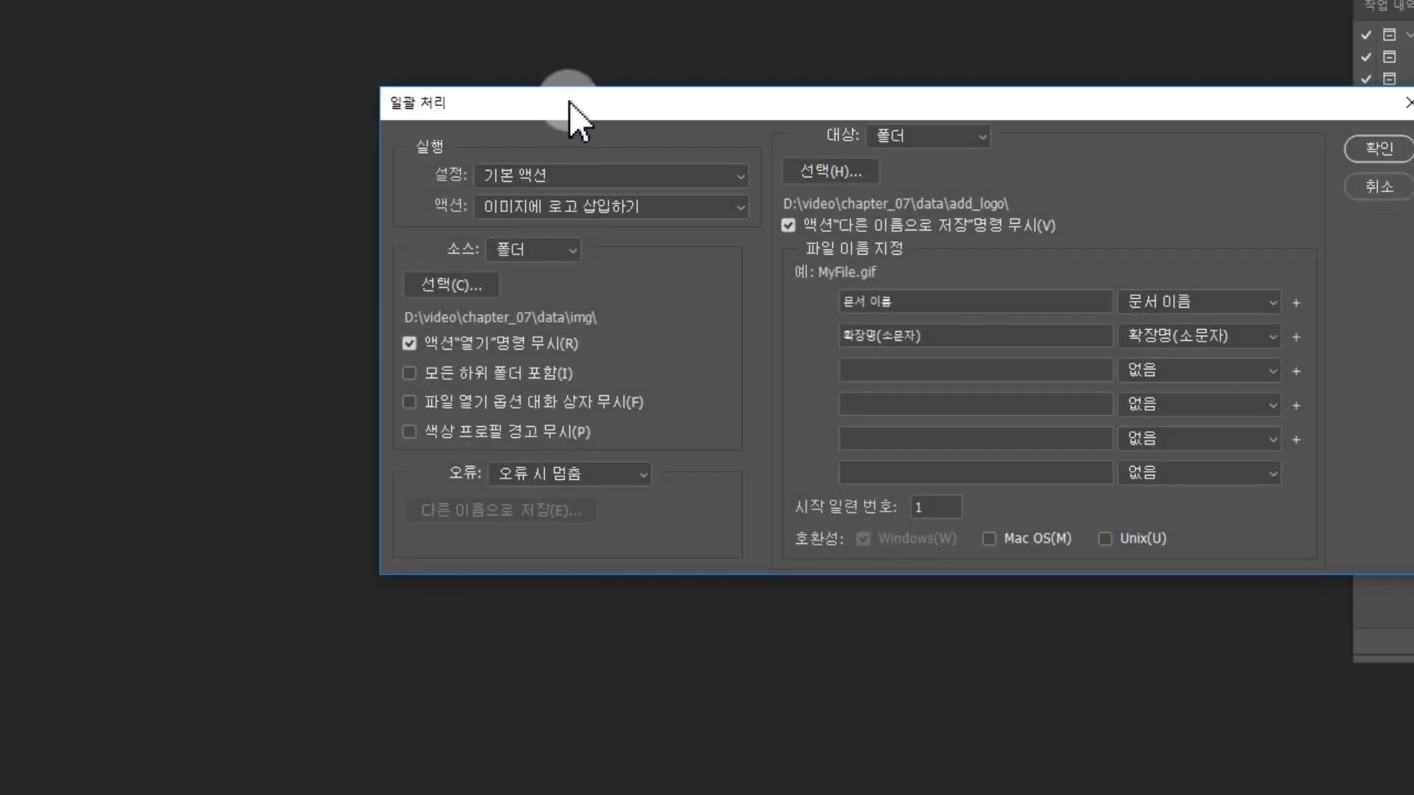
pyautogui.moveTo(571, 103); pyautogui.dragTo(365, 116)
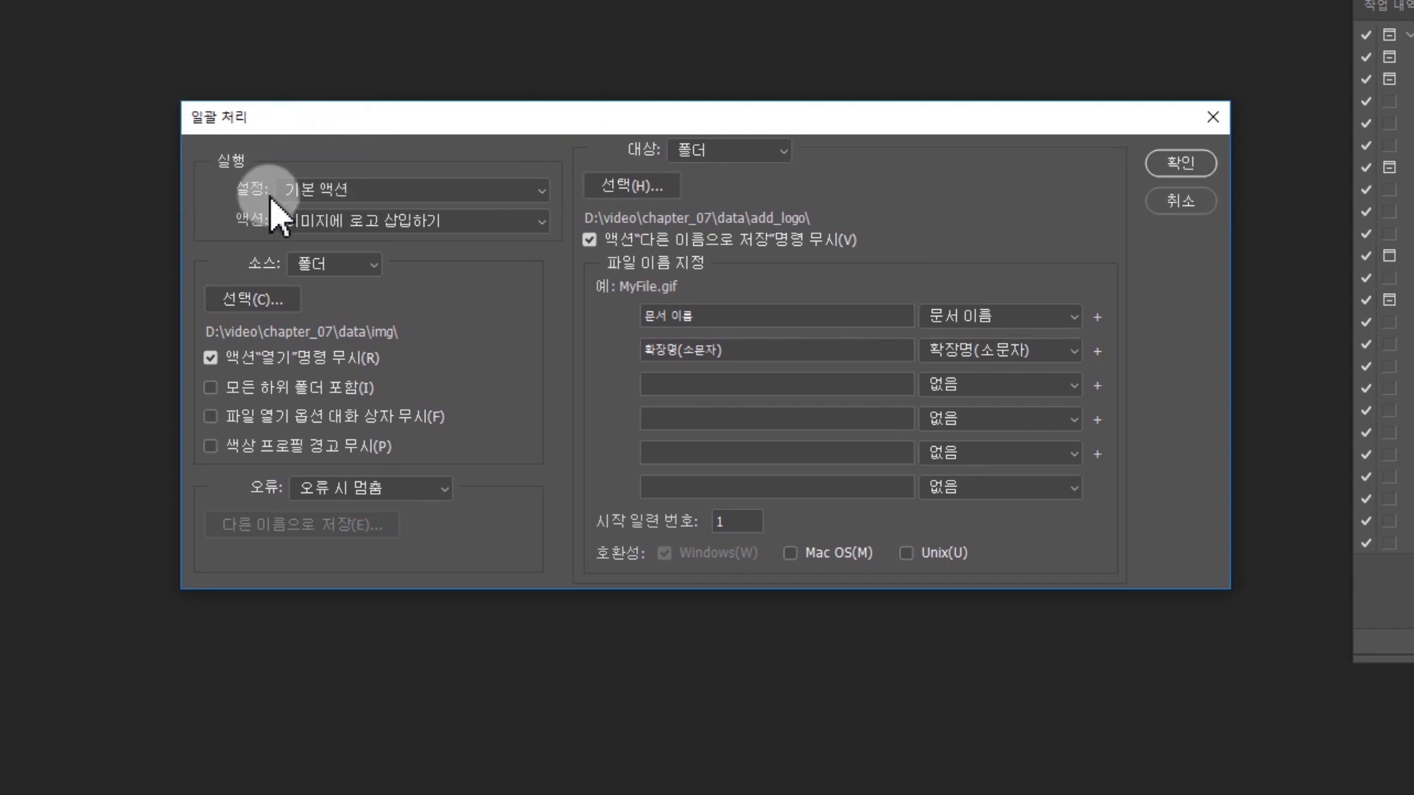
# - Set the batch to run the 이미지에 로고 삽입하기 action from the 기본 액션 set
pyautogui.click(325, 196)
pyautogui.click(333, 212)
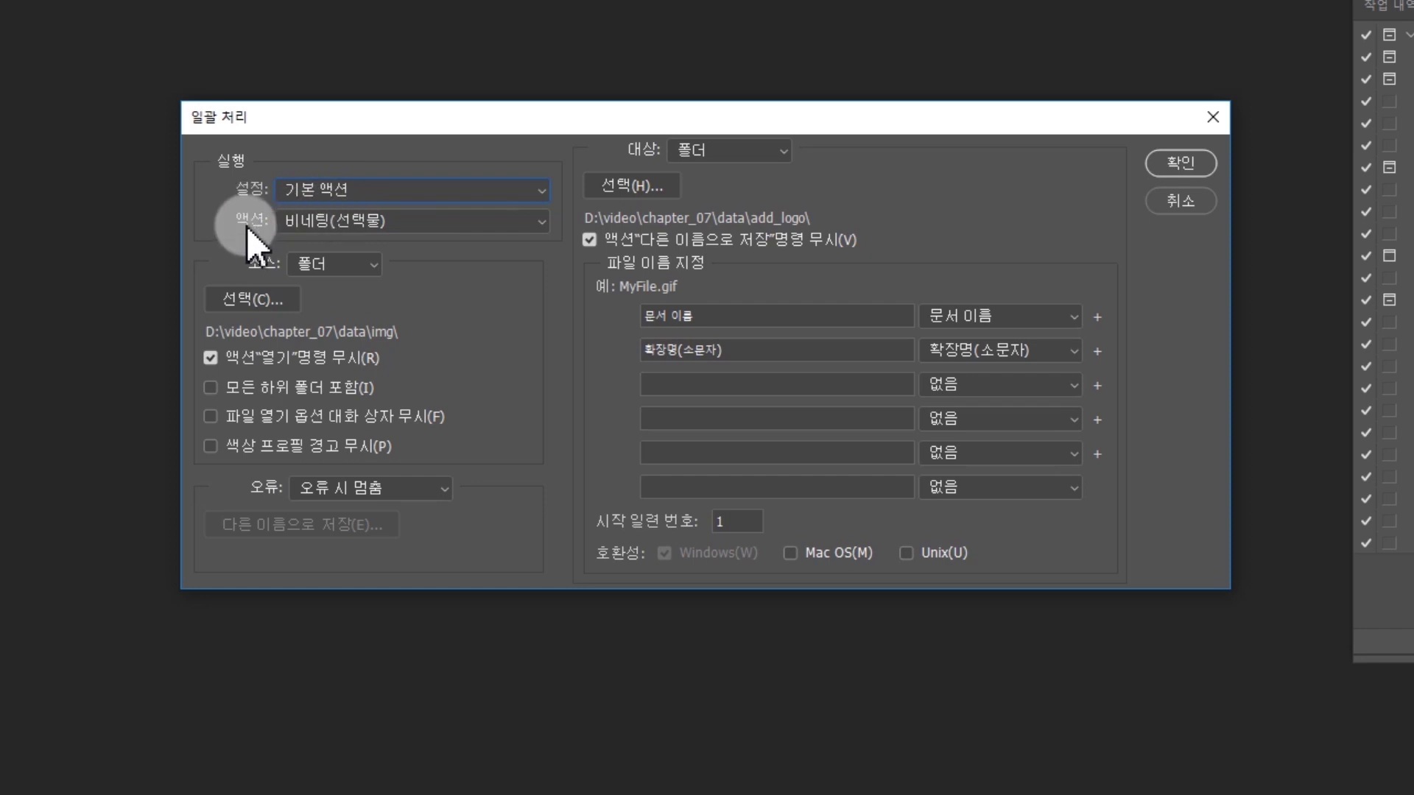
pyautogui.click(334, 219)
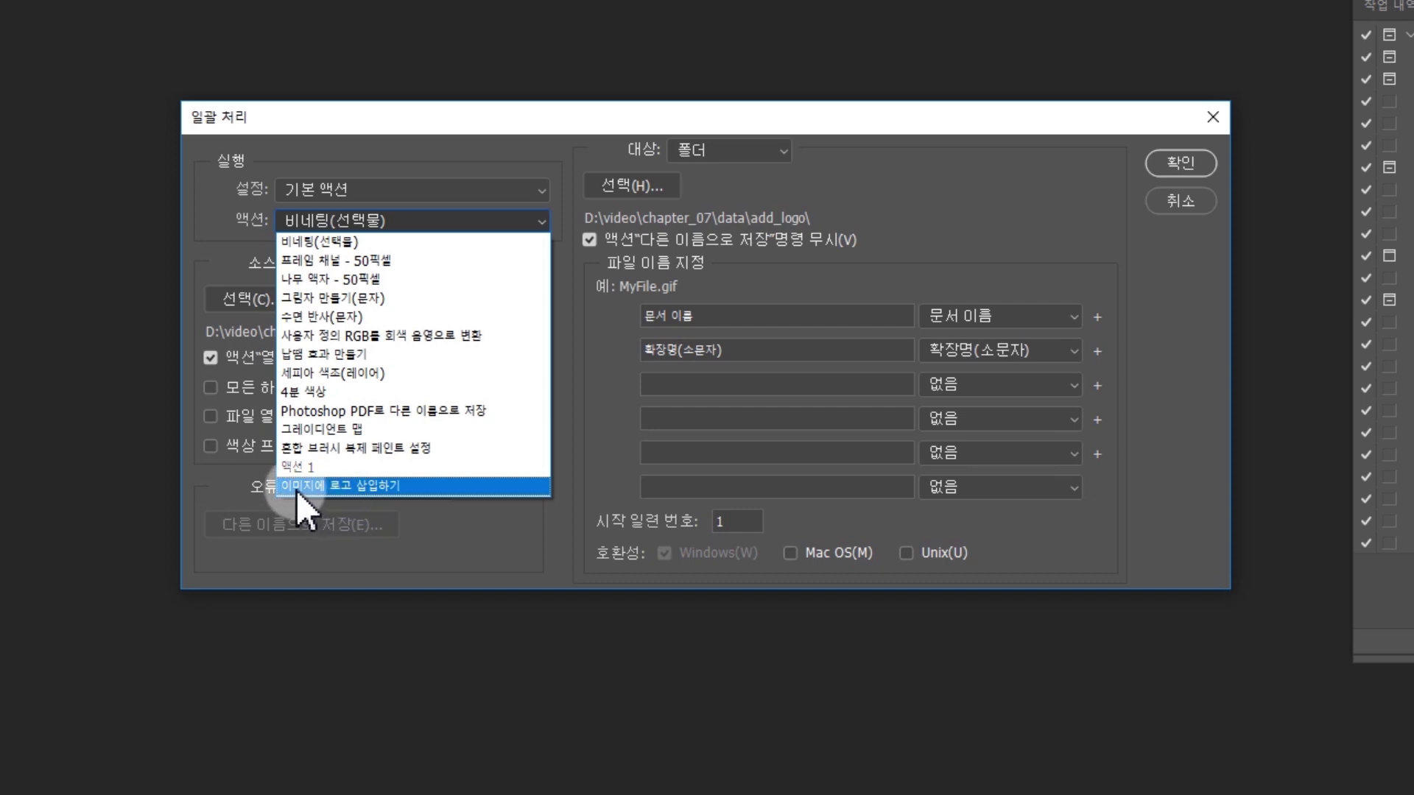
pyautogui.click(374, 488)
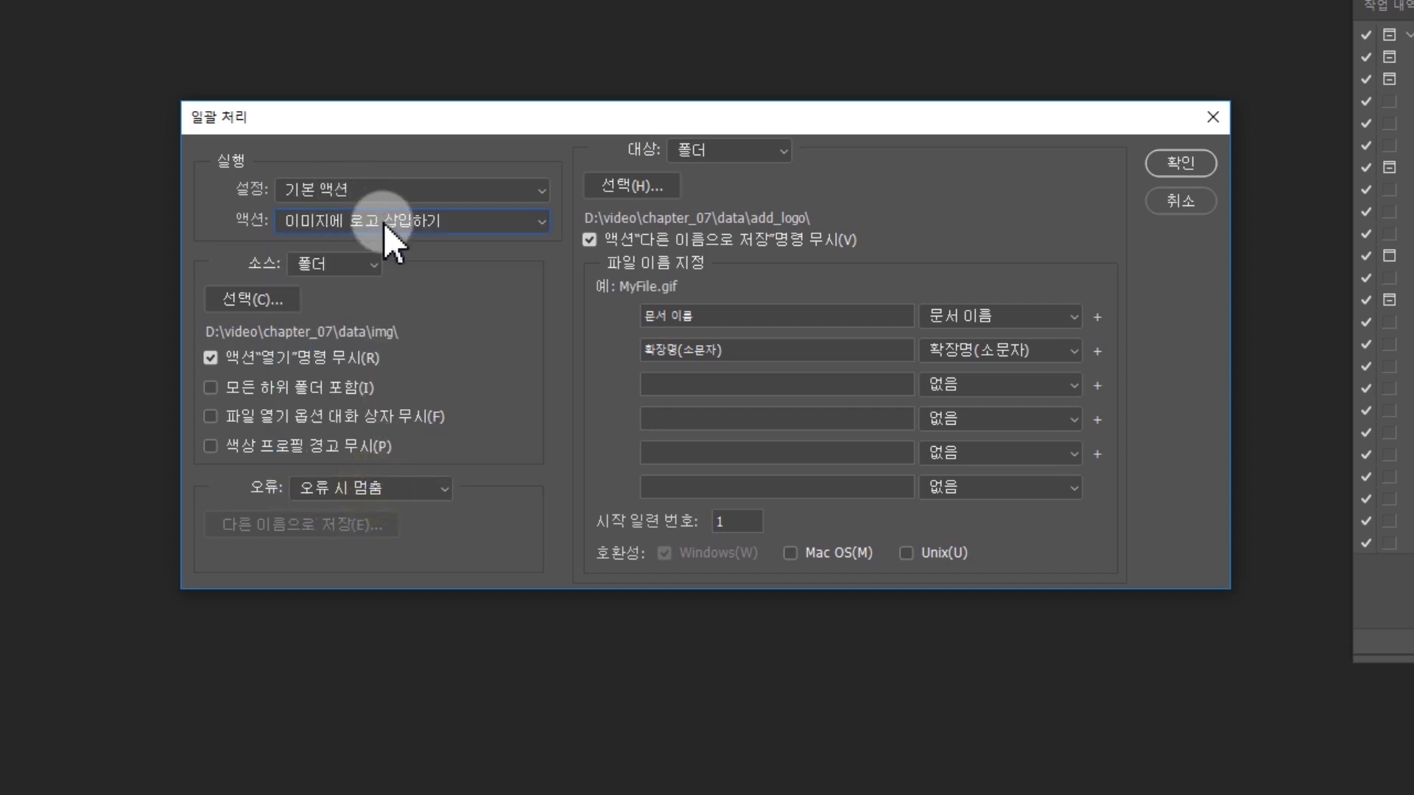
# - Set the batch source to the folder D:\video\chapter_07\data\img
pyautogui.click(324, 264)
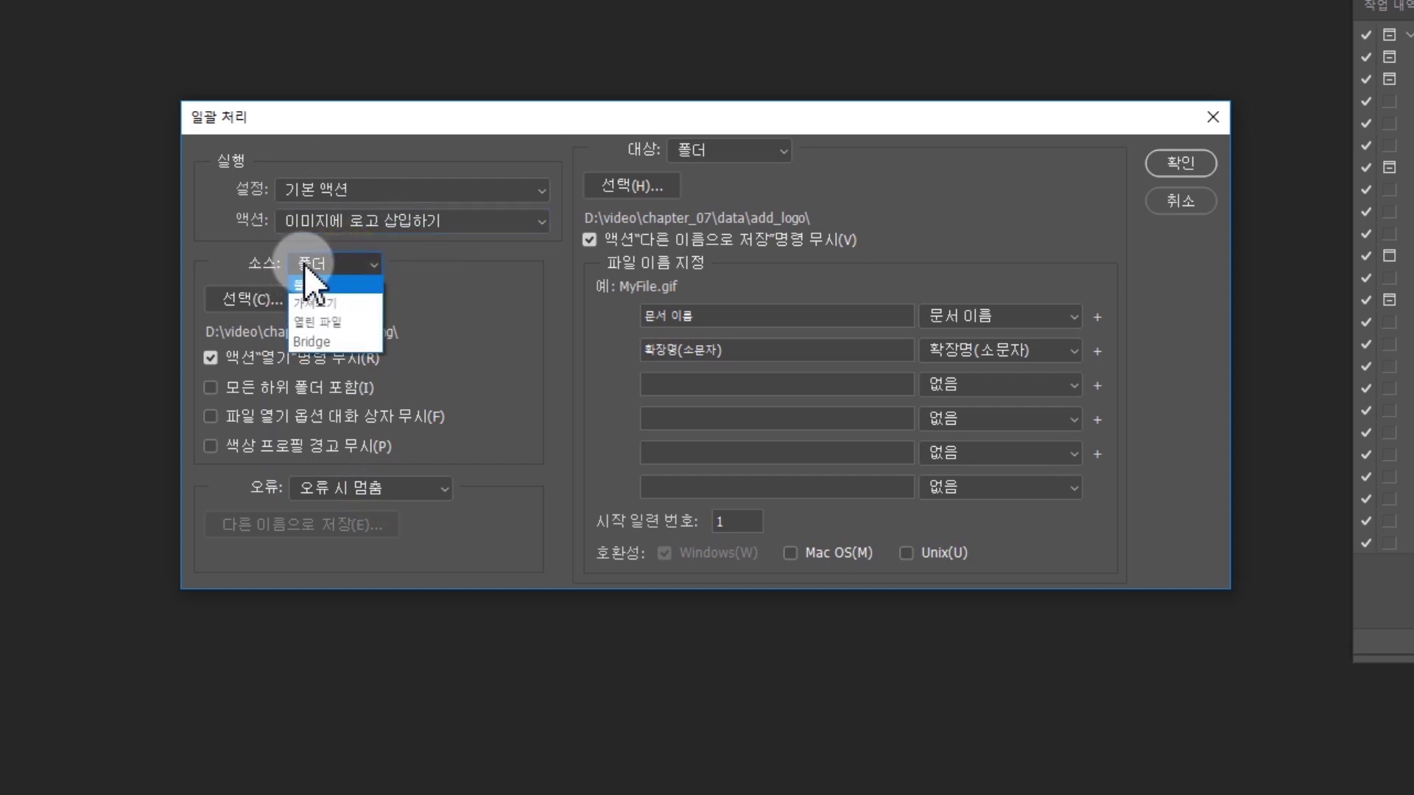
pyautogui.click(314, 286)
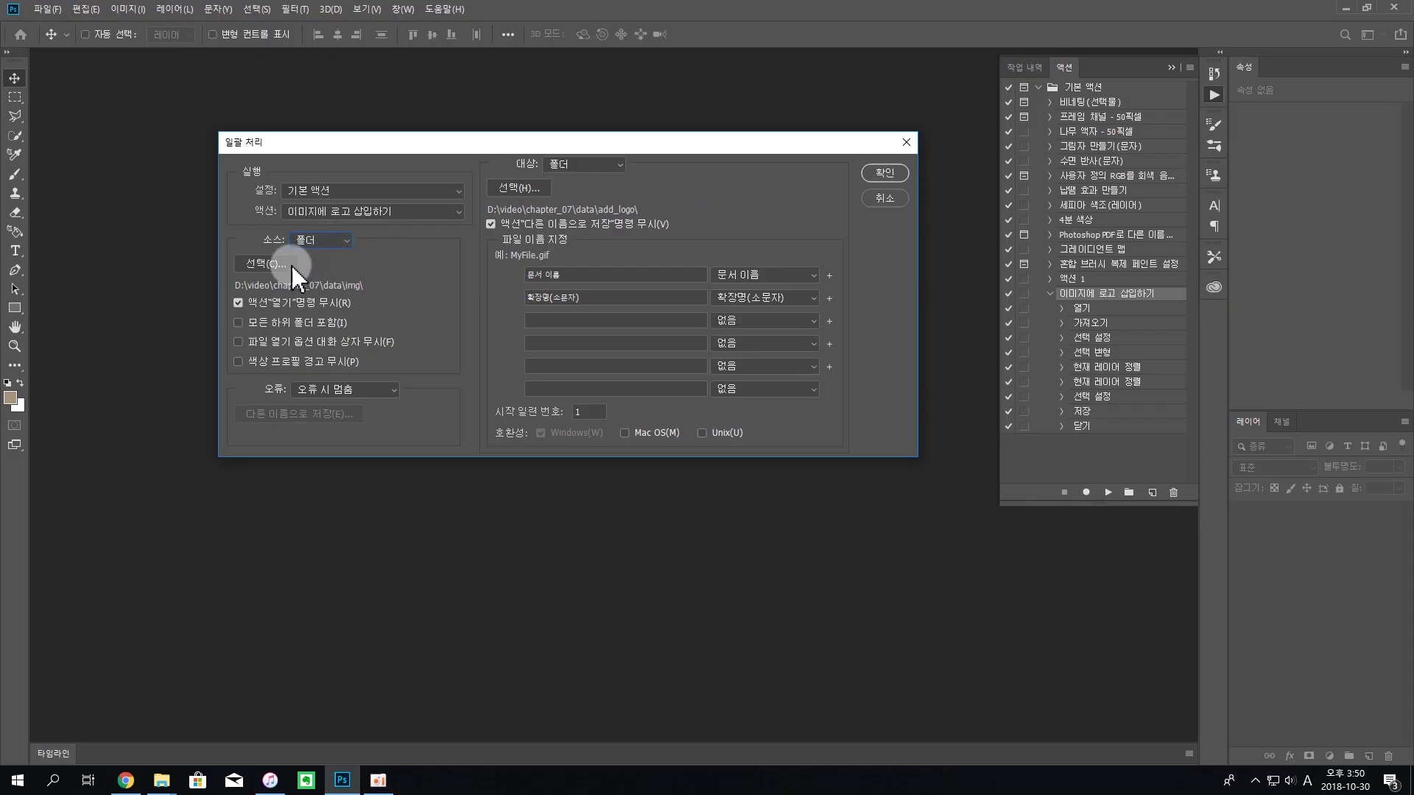
pyautogui.click(283, 267)
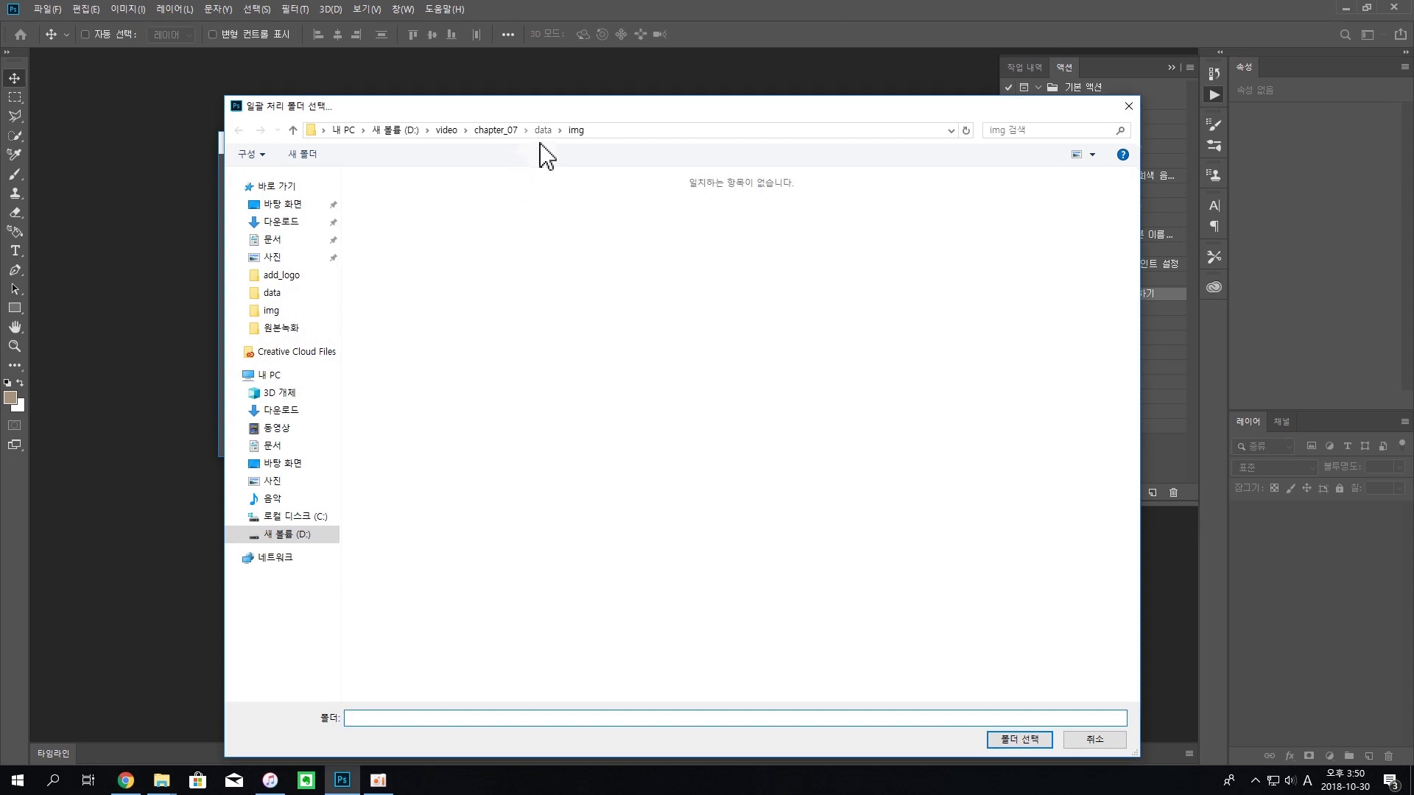
pyautogui.click(542, 132)
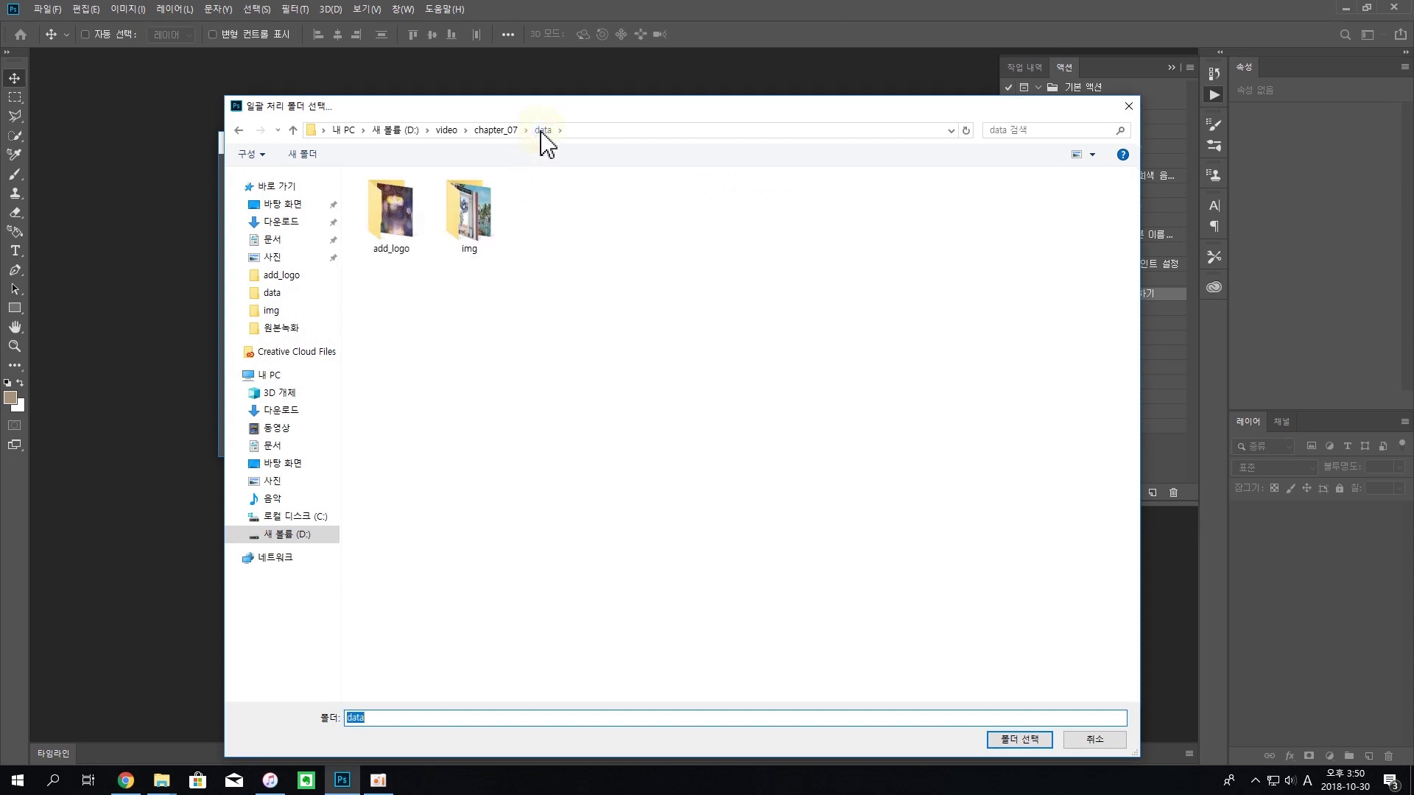
pyautogui.doubleClick(488, 243)
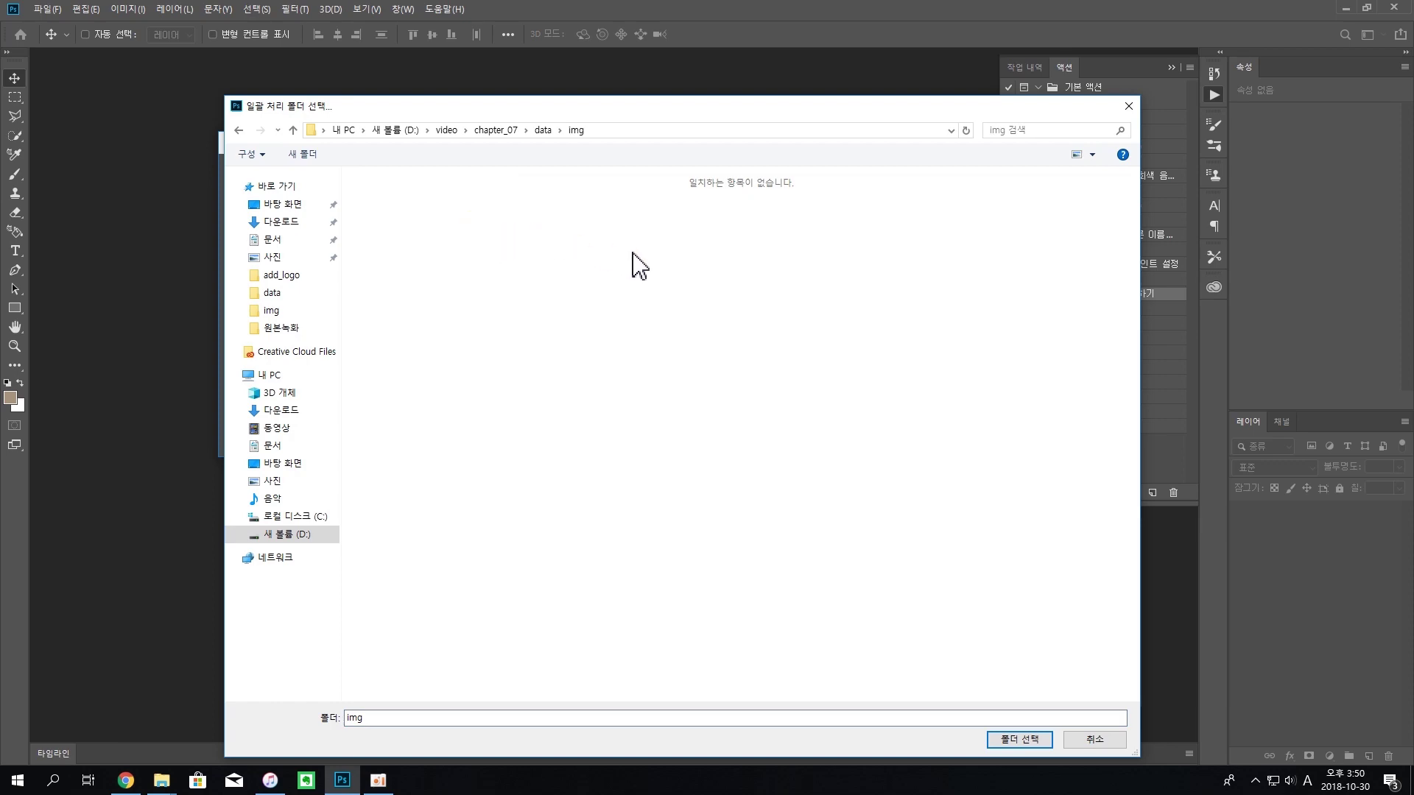
pyautogui.click(1024, 740)
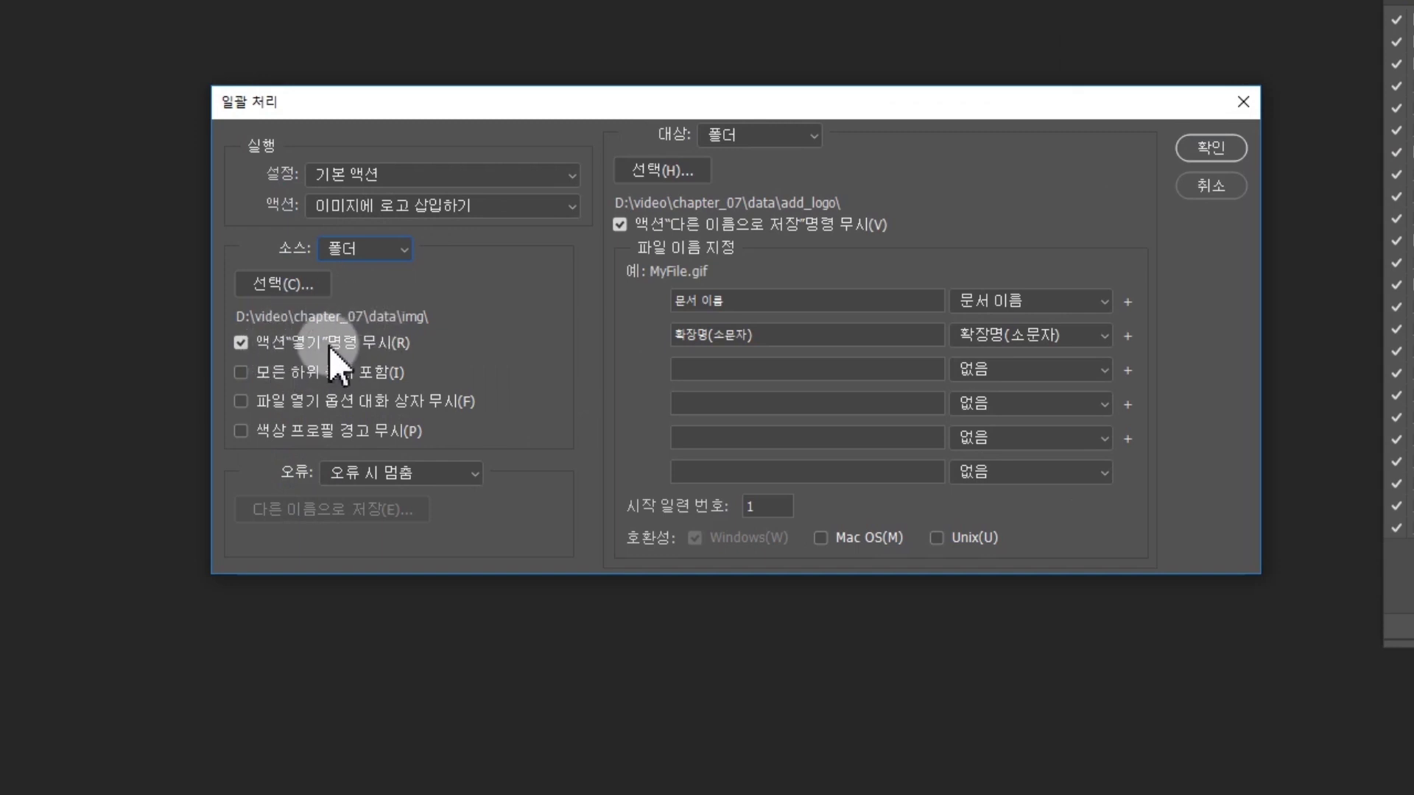
# - Turn the source option 액션 "열기" 명령 무시 off and on again, and dismiss its notice
pyautogui.click(241, 343)
pyautogui.click(814, 380)
pyautogui.click(934, 341)
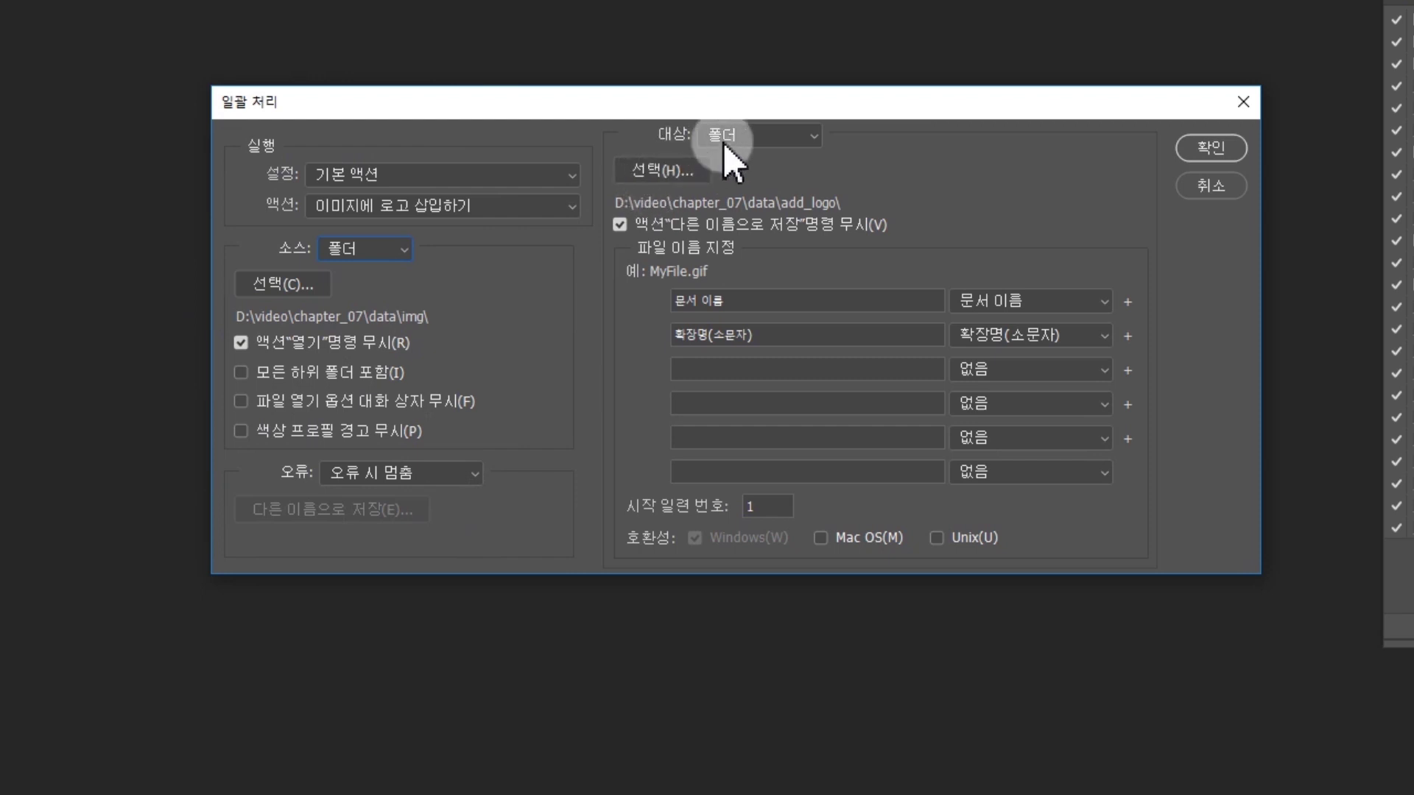
# - Set the batch destination to the folder D:\video\chapter_07\data\add_logo
pyautogui.click(749, 135)
pyautogui.click(750, 135)
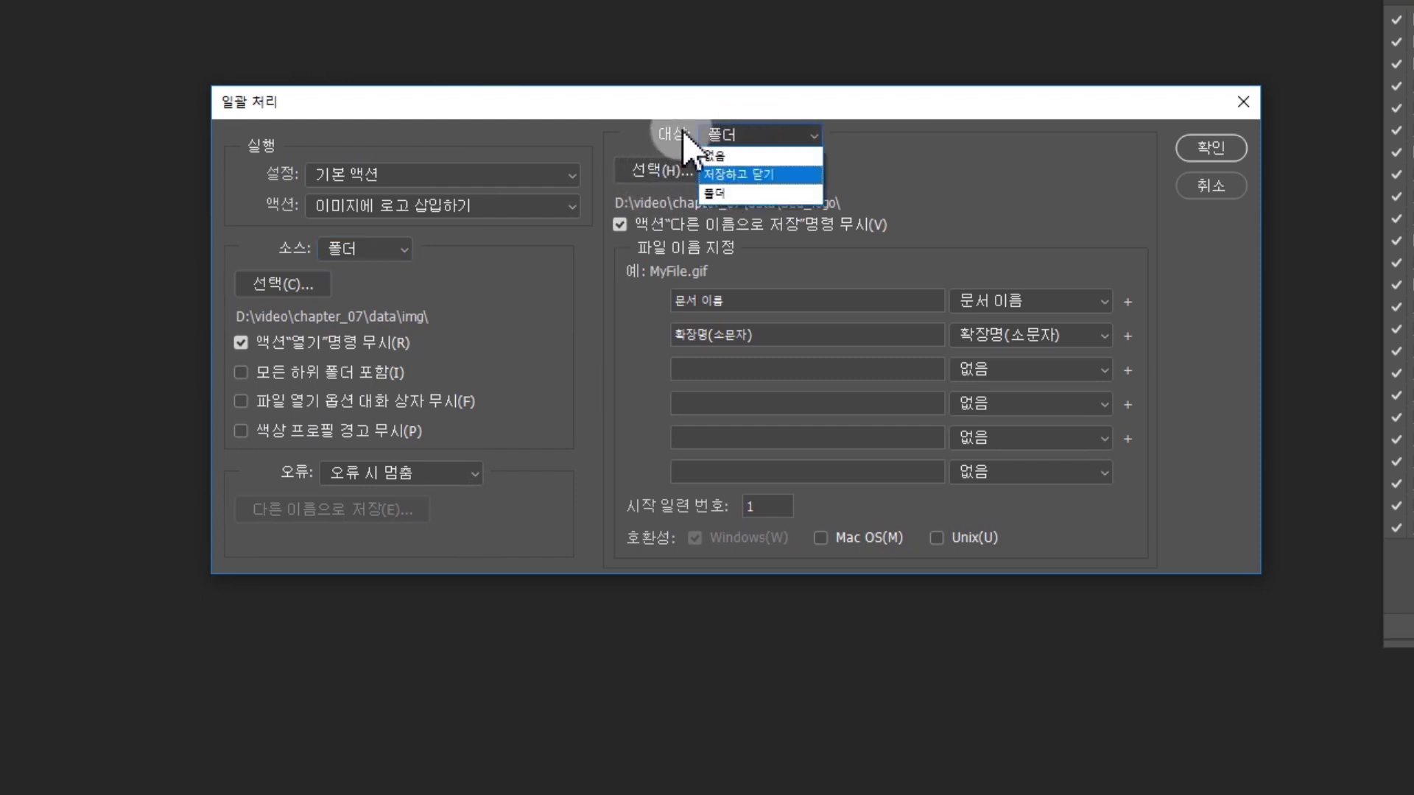
pyautogui.click(716, 193)
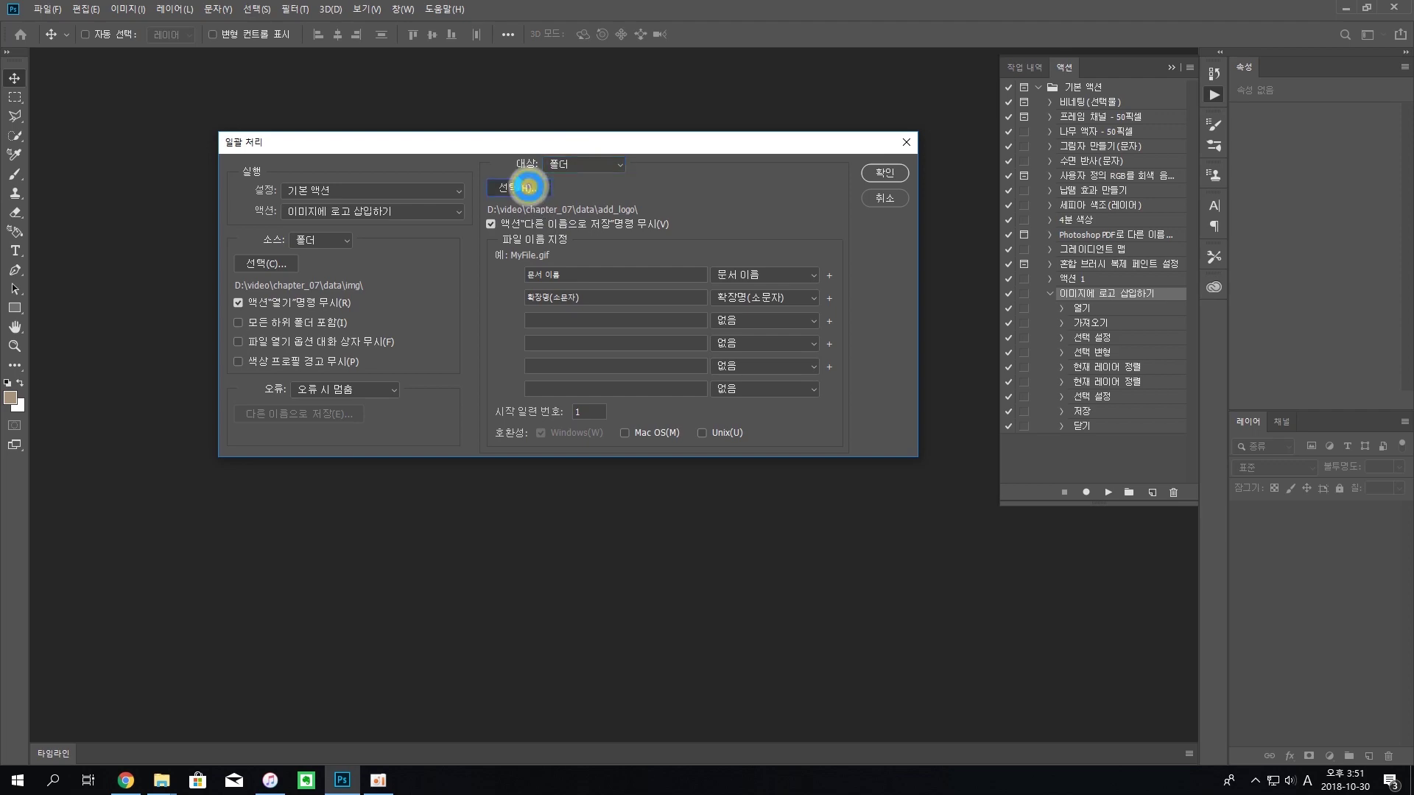
pyautogui.click(528, 188)
pyautogui.click(545, 131)
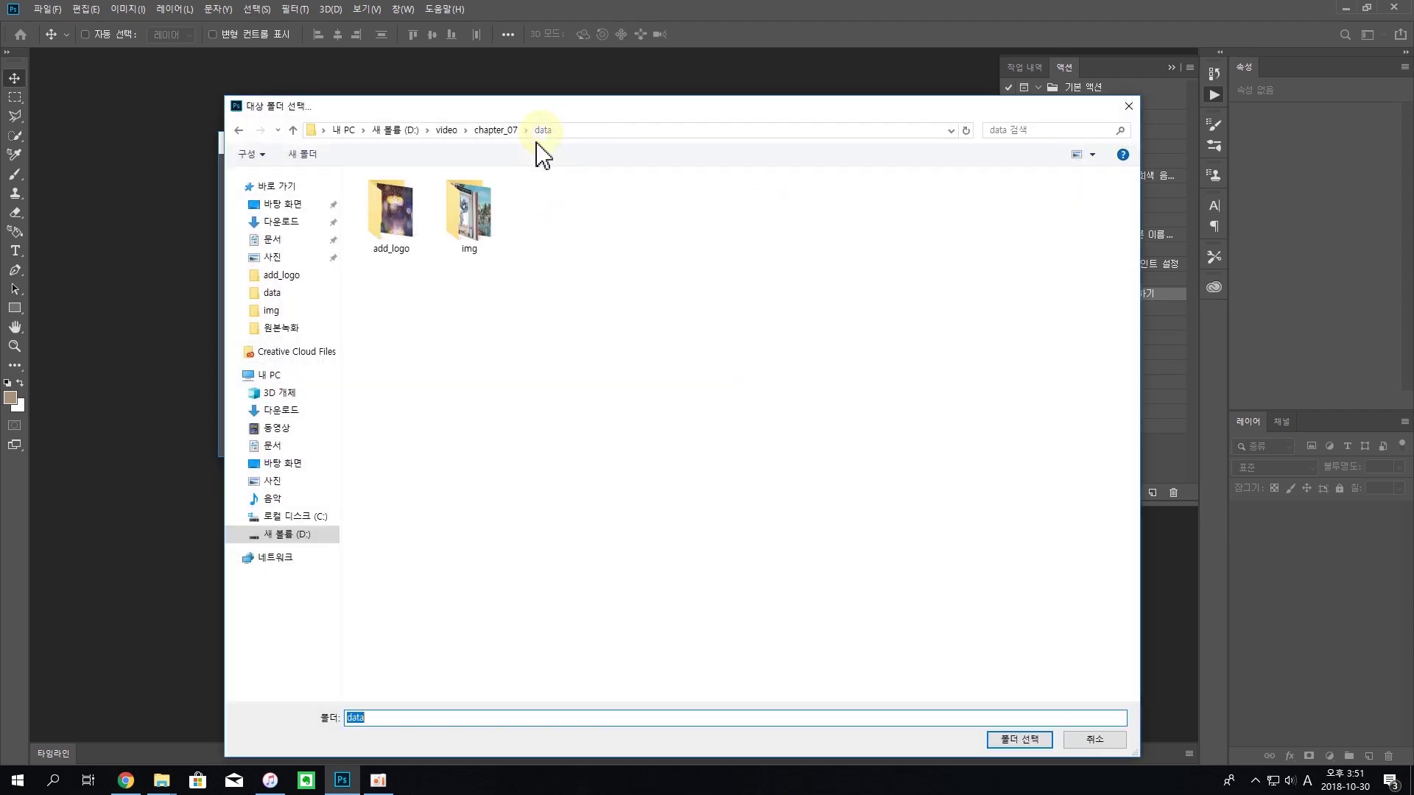
pyautogui.click(398, 229)
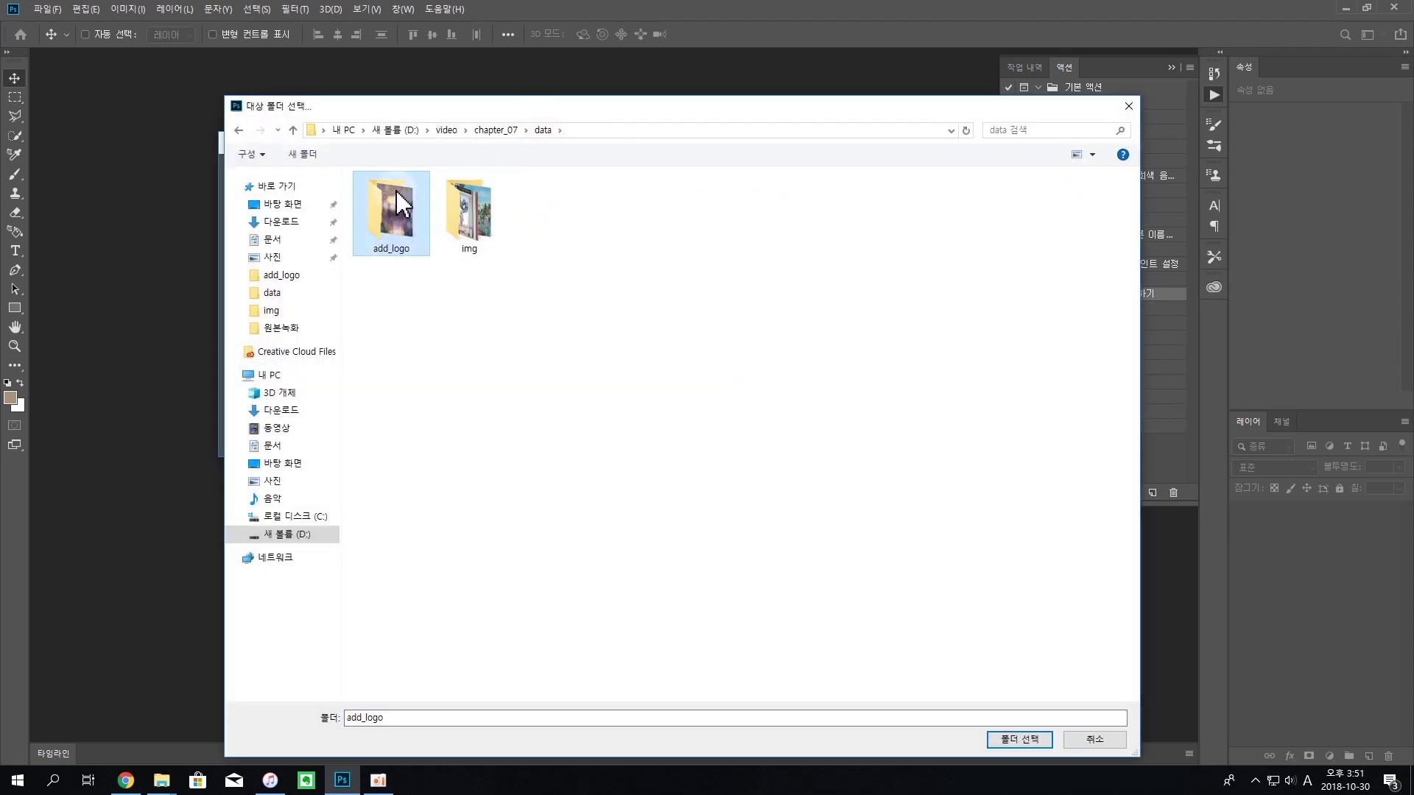
pyautogui.doubleClick(398, 221)
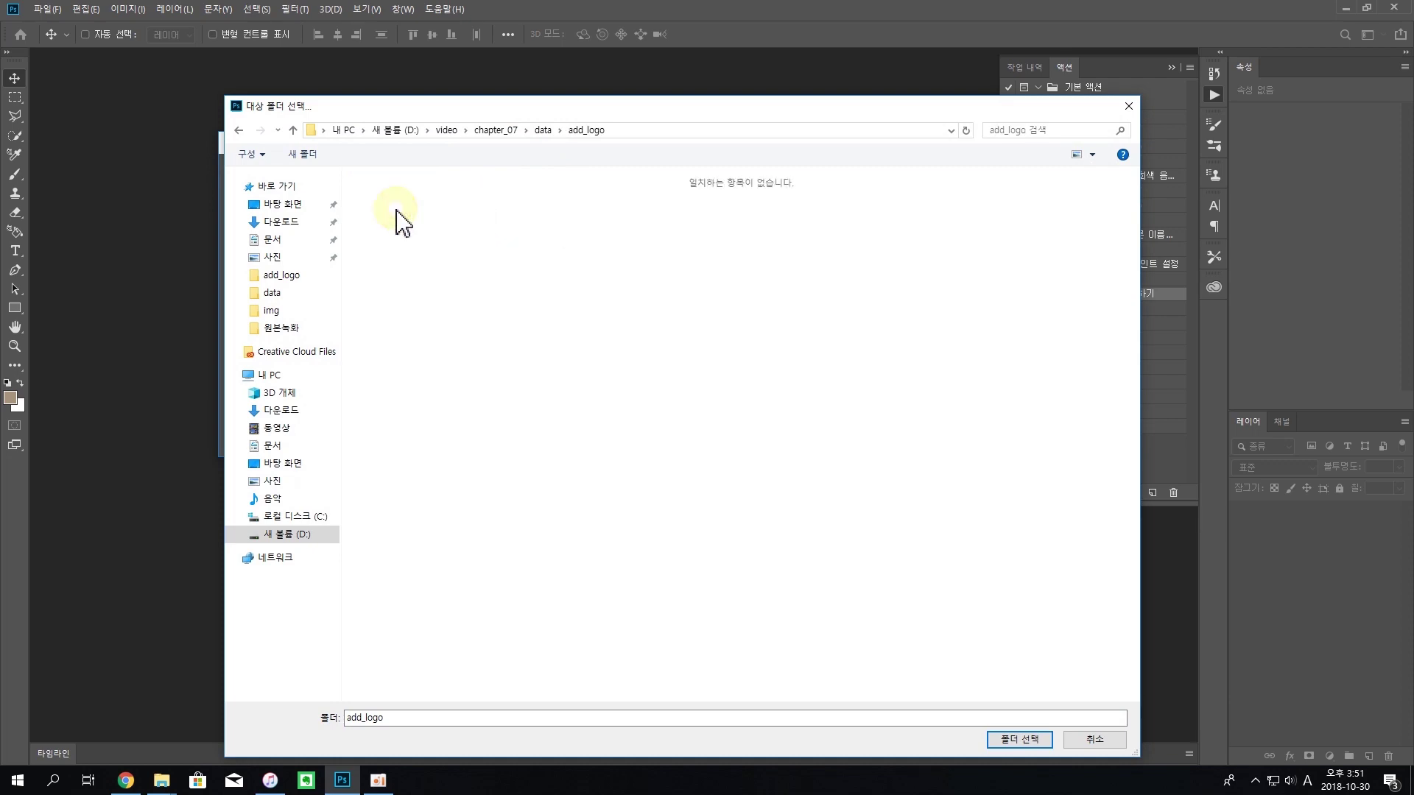
pyautogui.click(1025, 739)
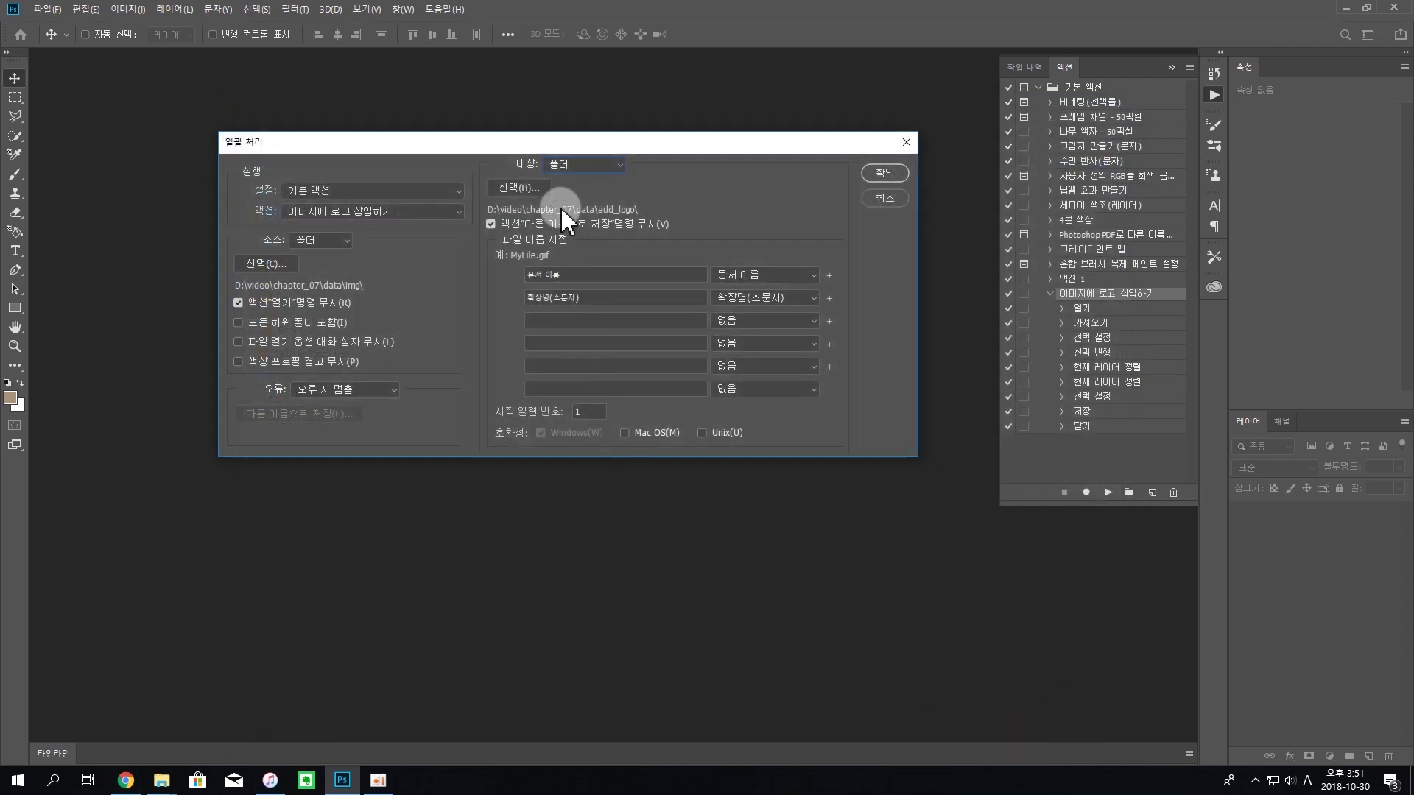
# - Switch to File Explorer, delete the existing abstract-art-background image from the add_logo folder, and close the window
pyautogui.click(163, 781)
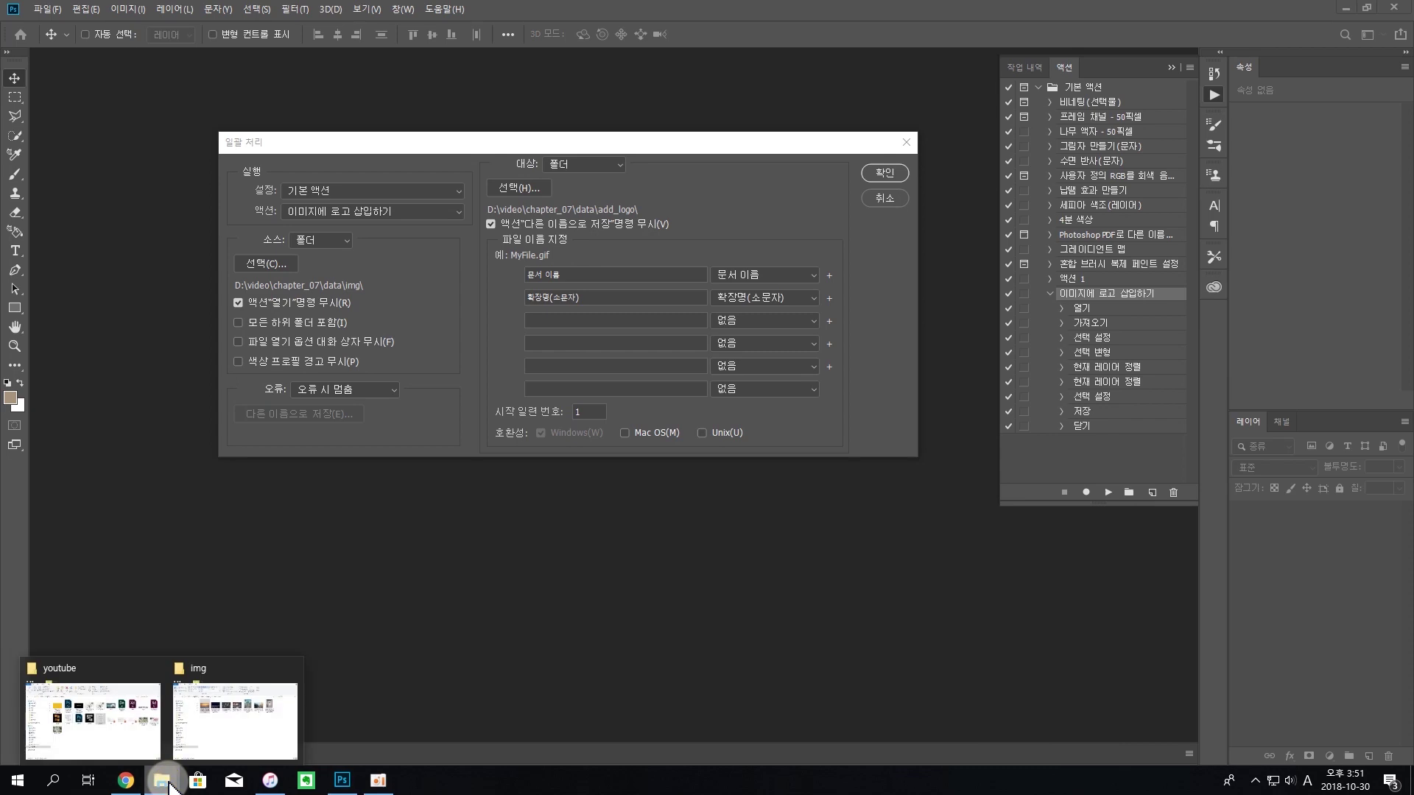
pyautogui.click(221, 726)
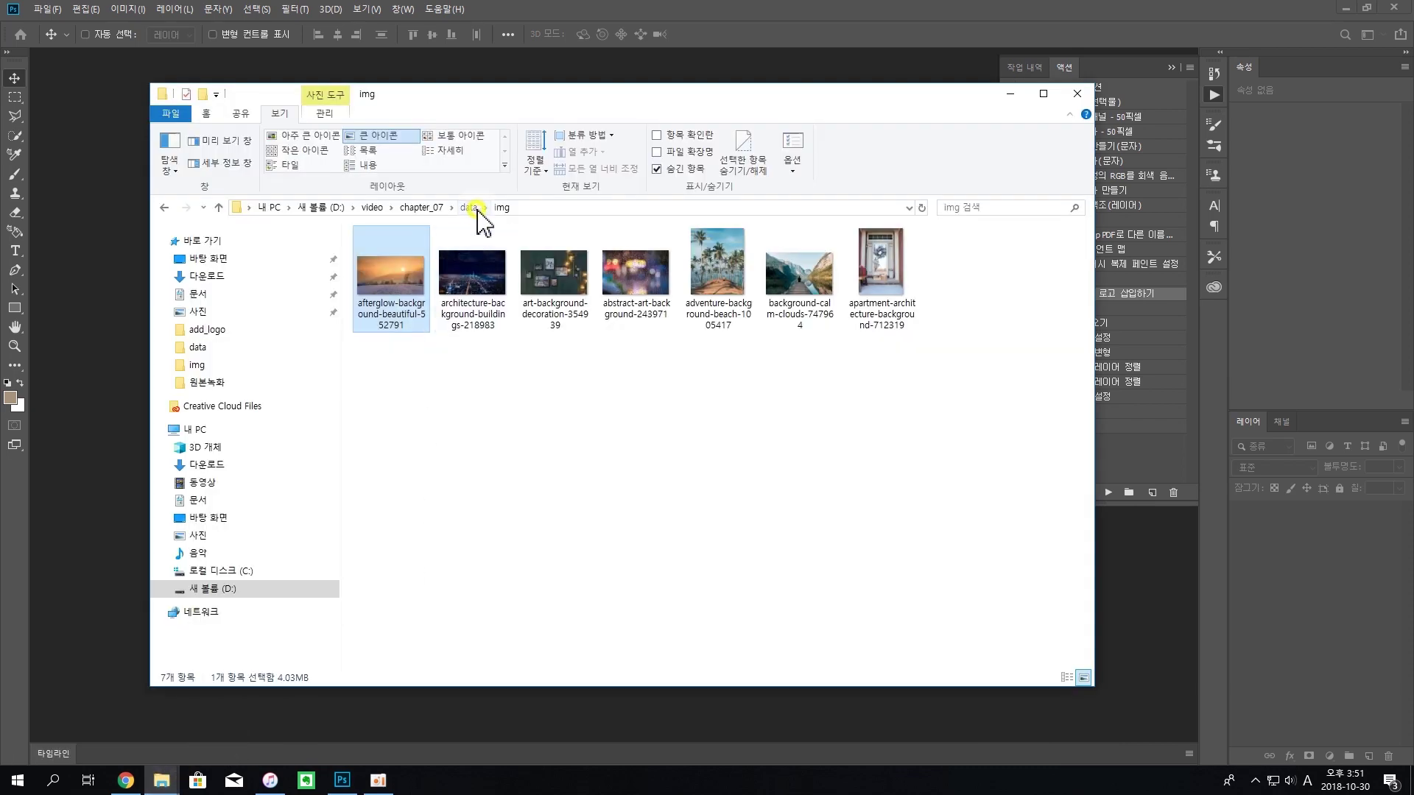
pyautogui.click(469, 208)
pyautogui.doubleClick(412, 265)
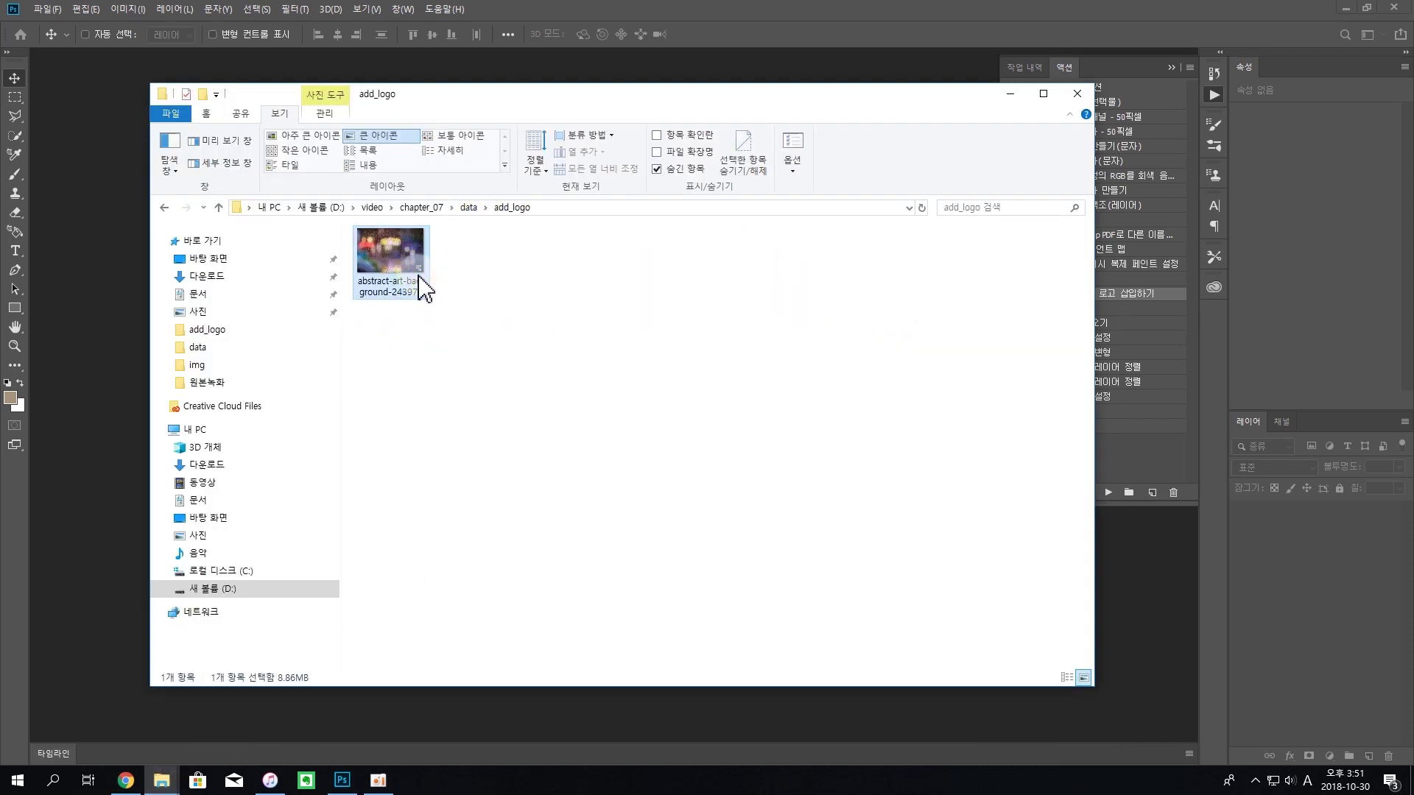
pyautogui.click(469, 208)
pyautogui.click(1077, 94)
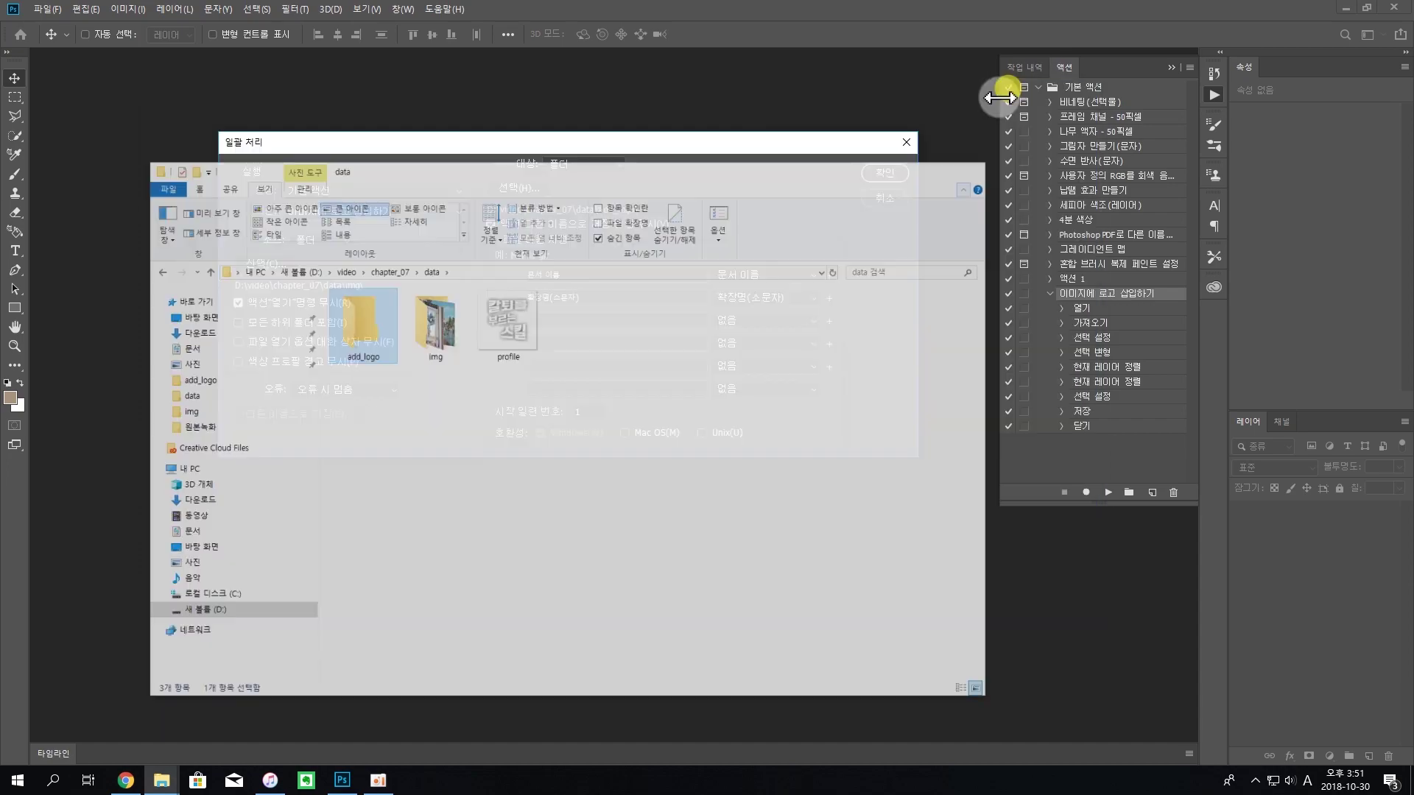
# - Turn the destination option 액션 "다른 이름으로 저장" 명령 무시 off and on again, and dismiss its notice
pyautogui.click(515, 225)
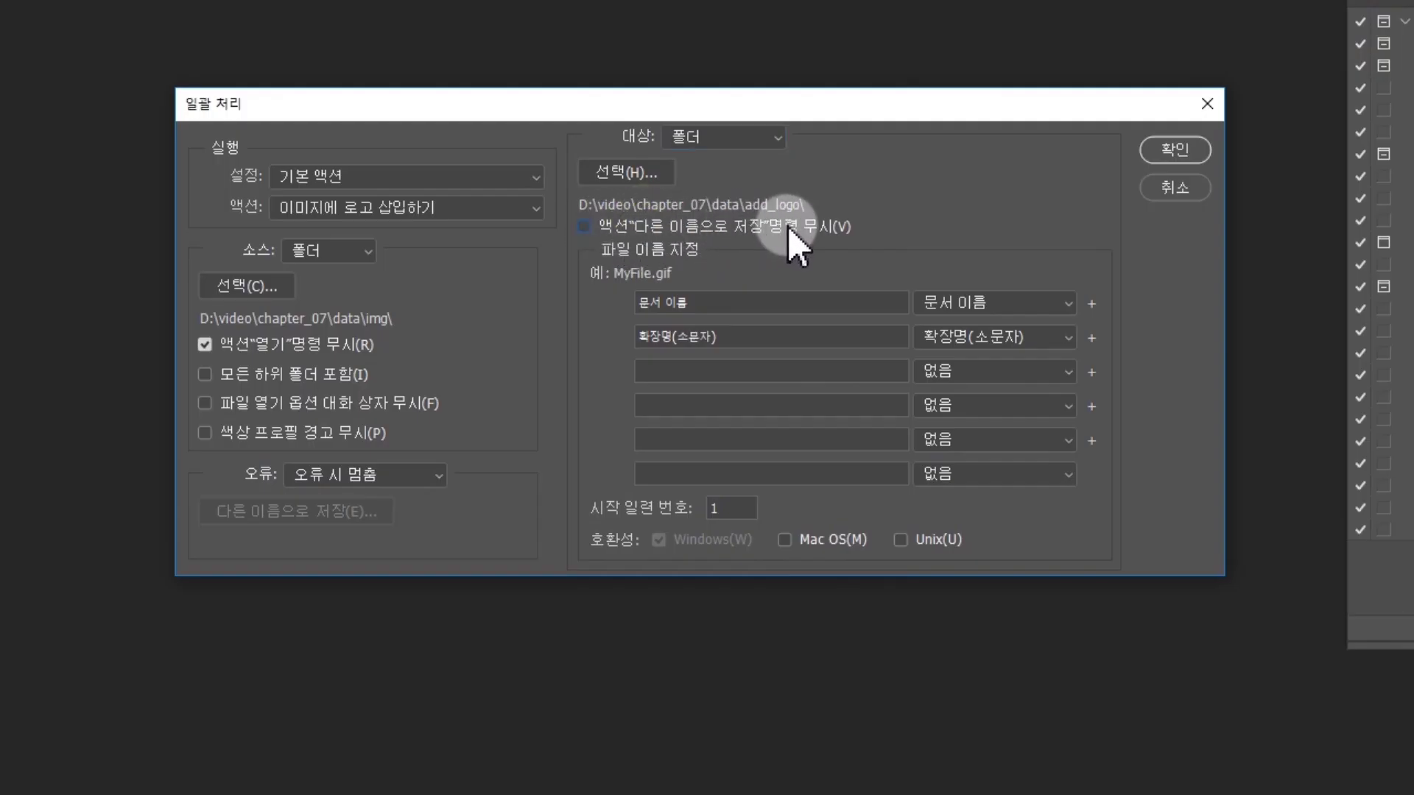
pyautogui.click(794, 227)
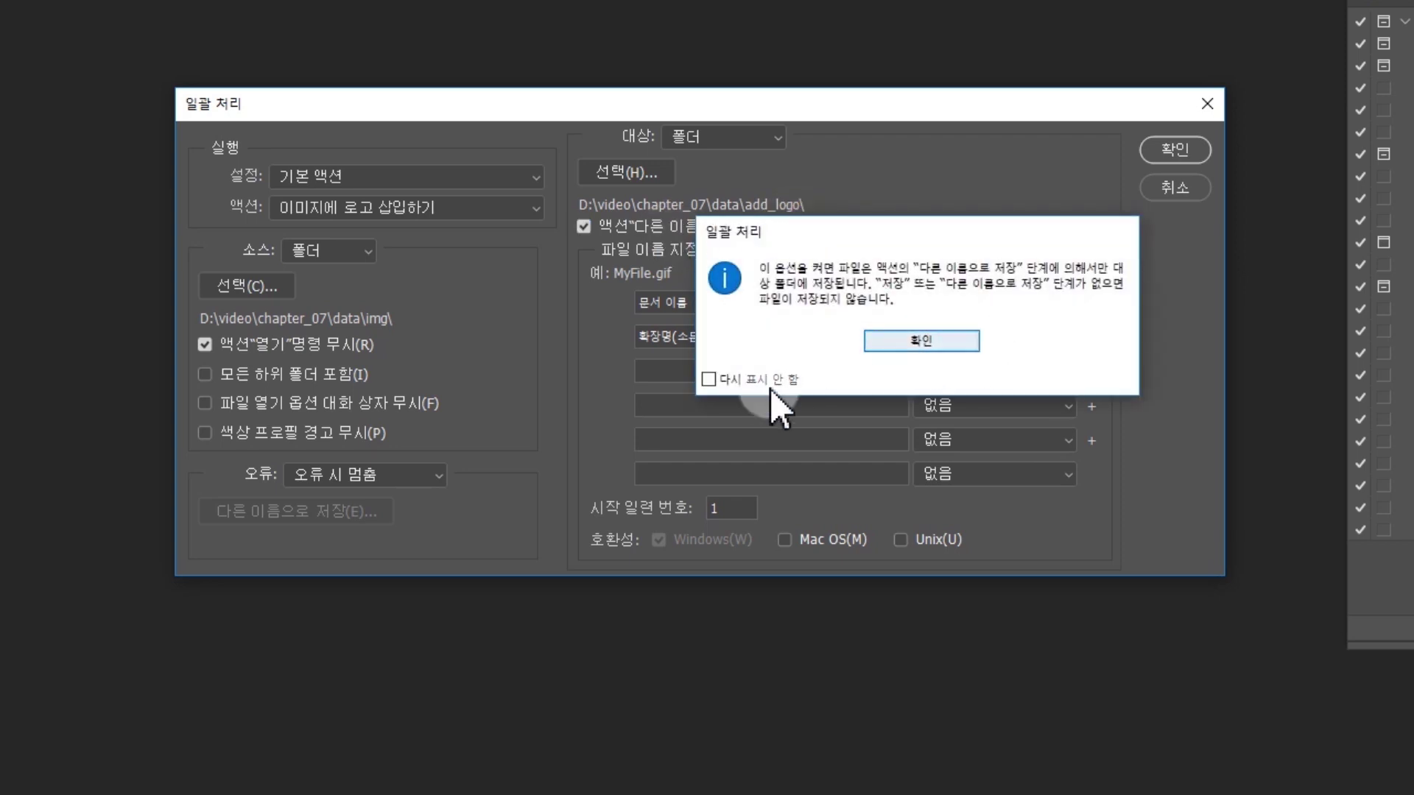
pyautogui.click(777, 383)
pyautogui.click(950, 345)
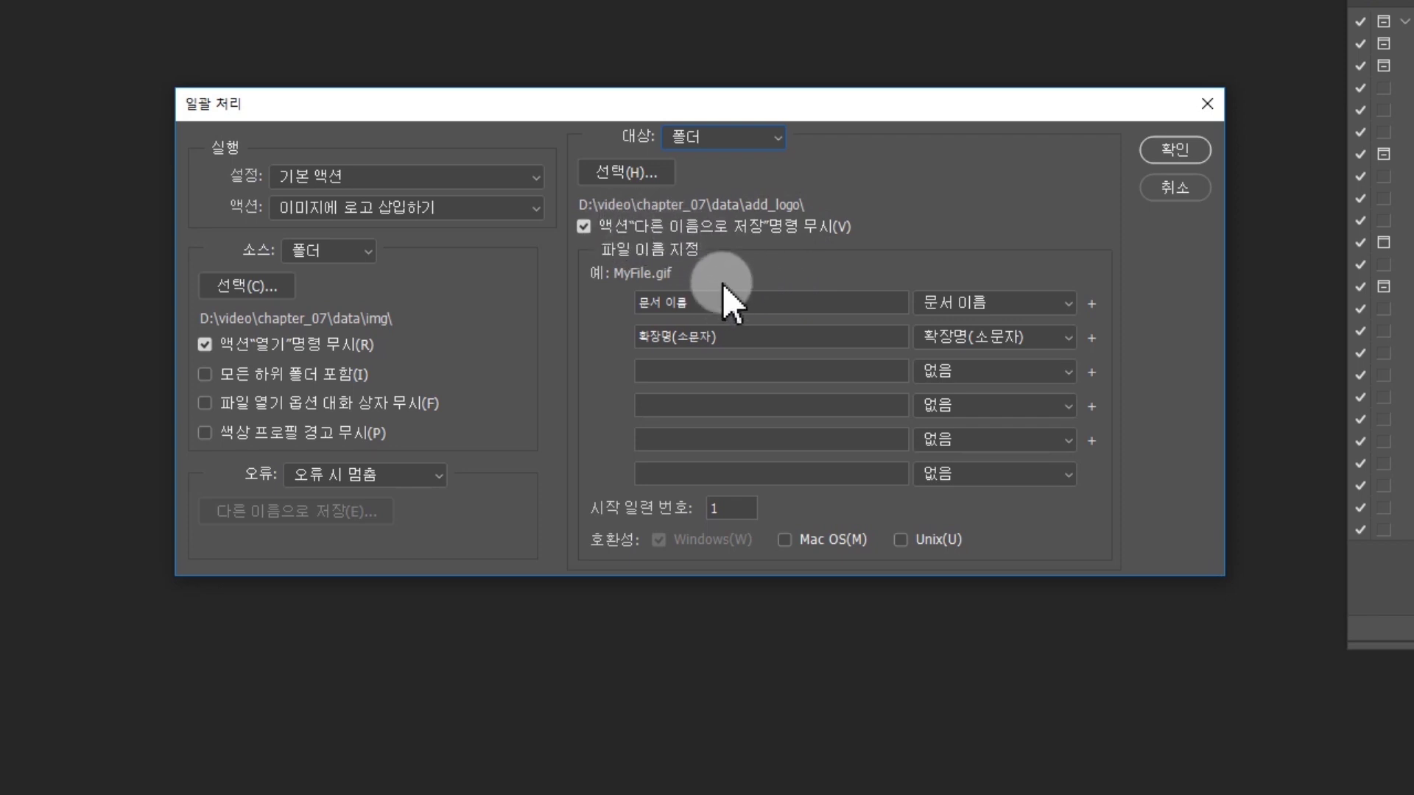
# - Review the first two file naming fields and set the third one to 두자리 일련 번호
pyautogui.click(732, 301)
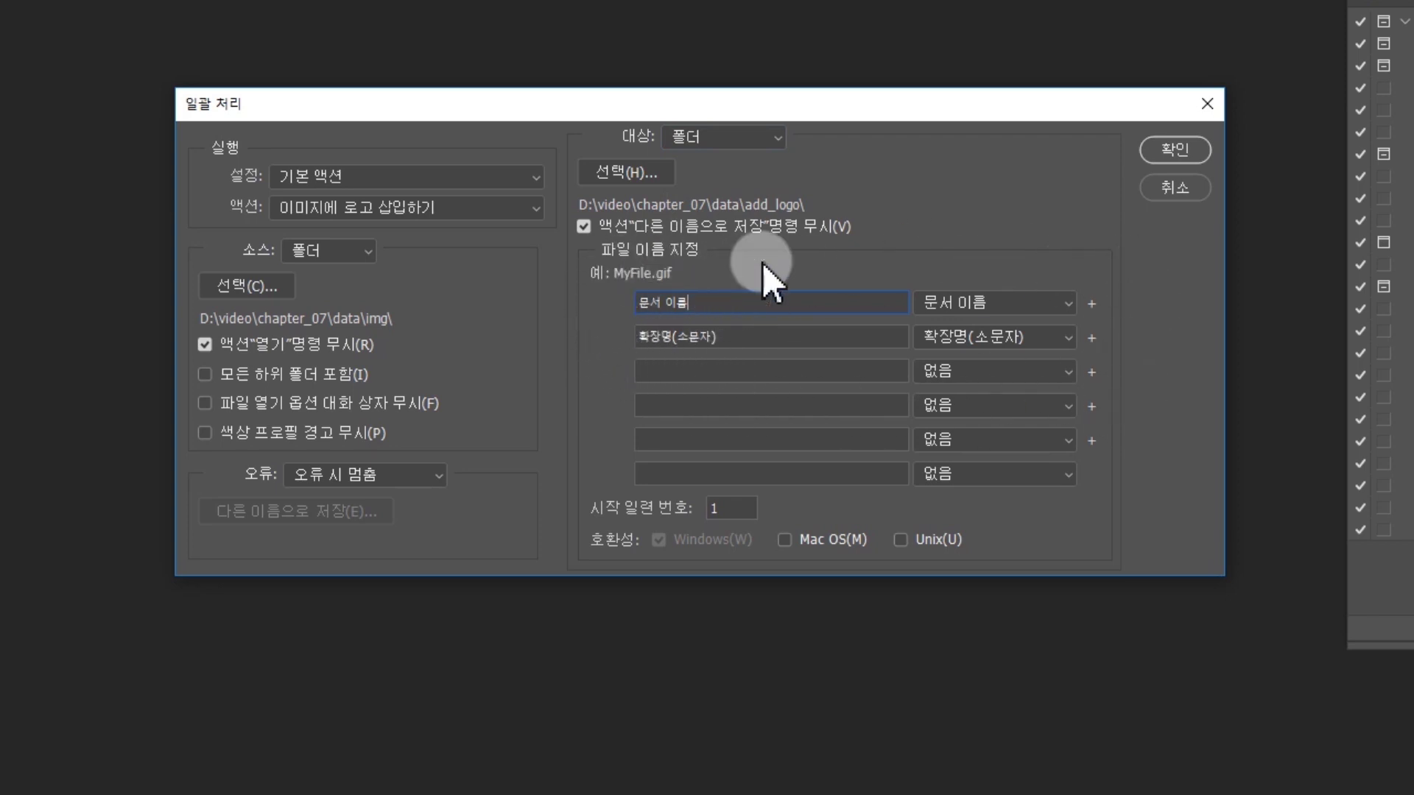
pyautogui.click(727, 299)
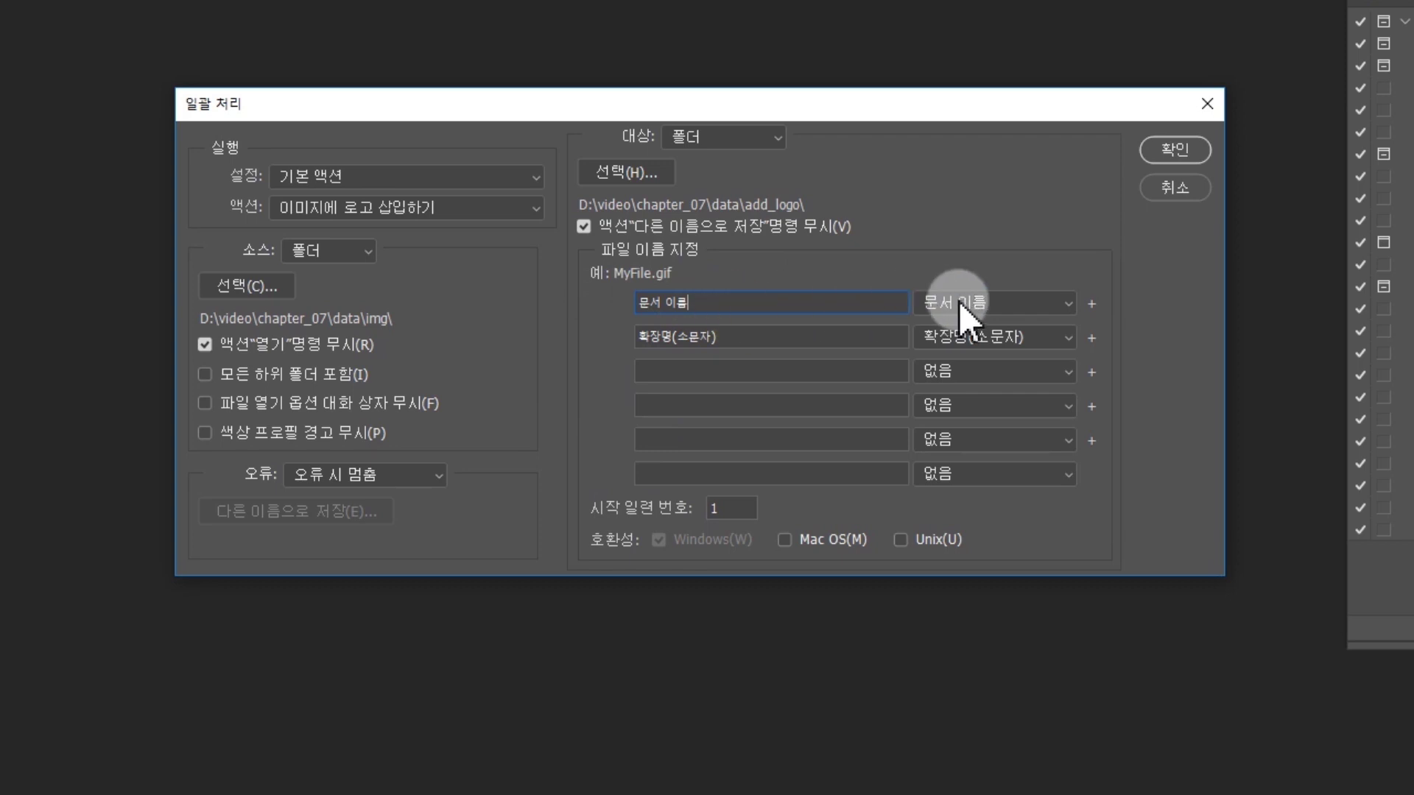
pyautogui.click(709, 300)
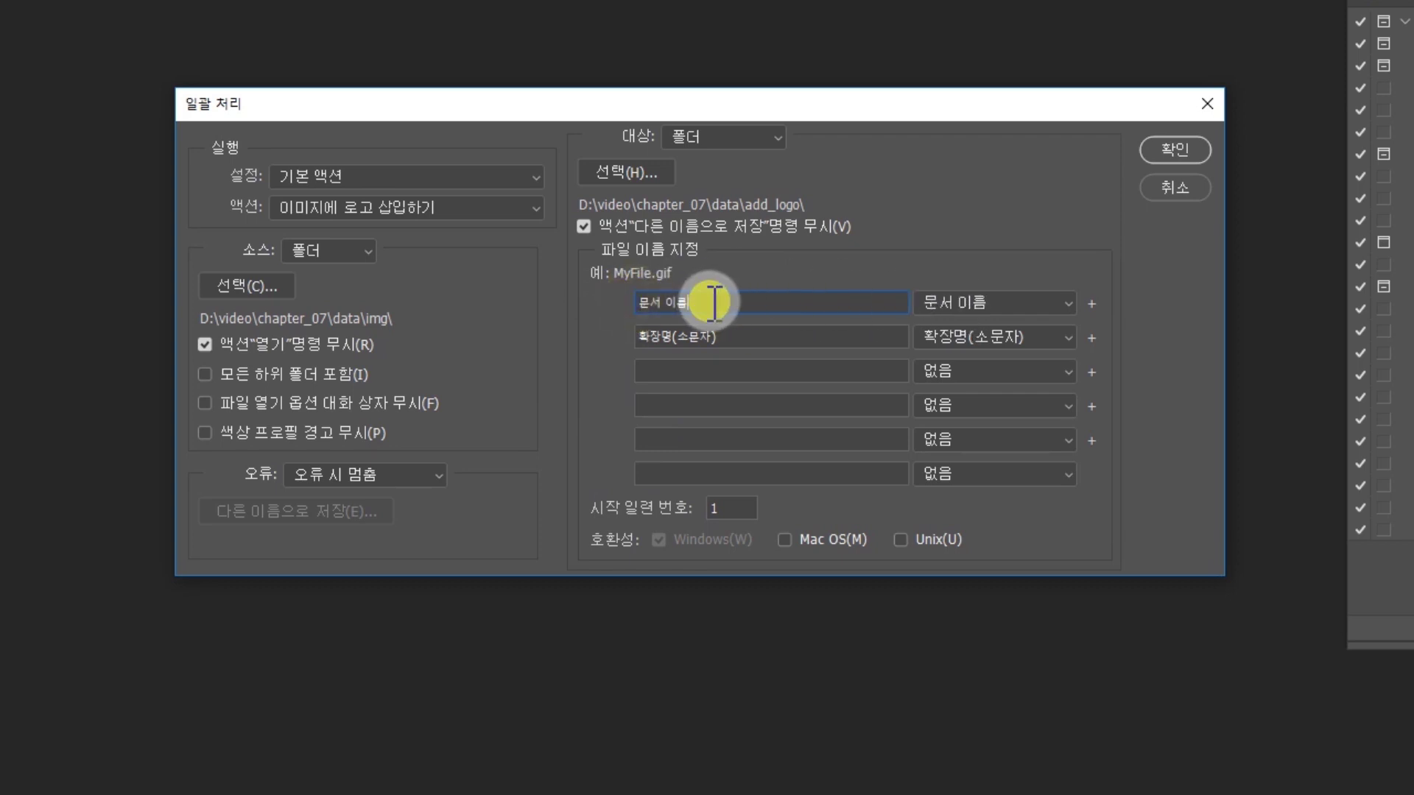
pyautogui.click(738, 335)
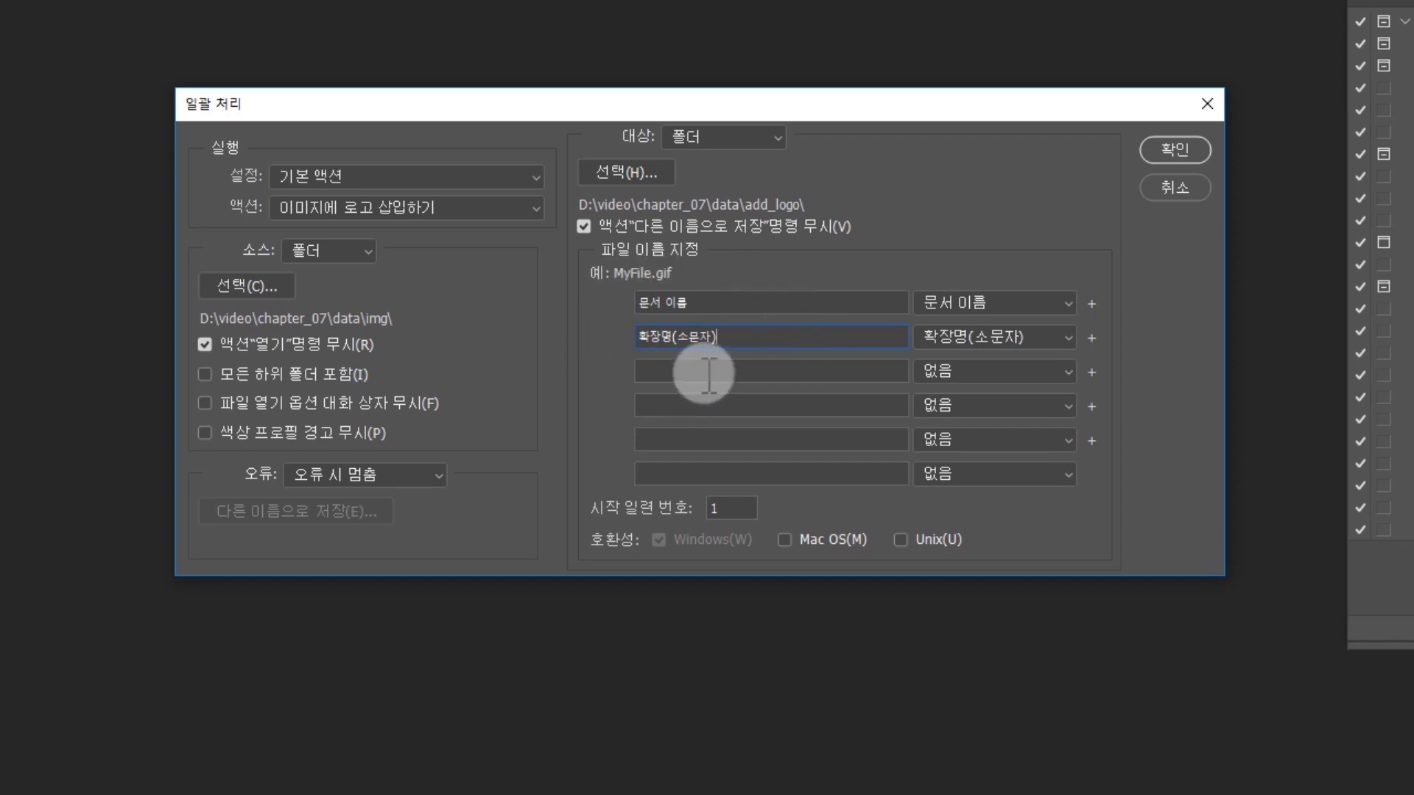
pyautogui.click(785, 374)
pyautogui.click(956, 374)
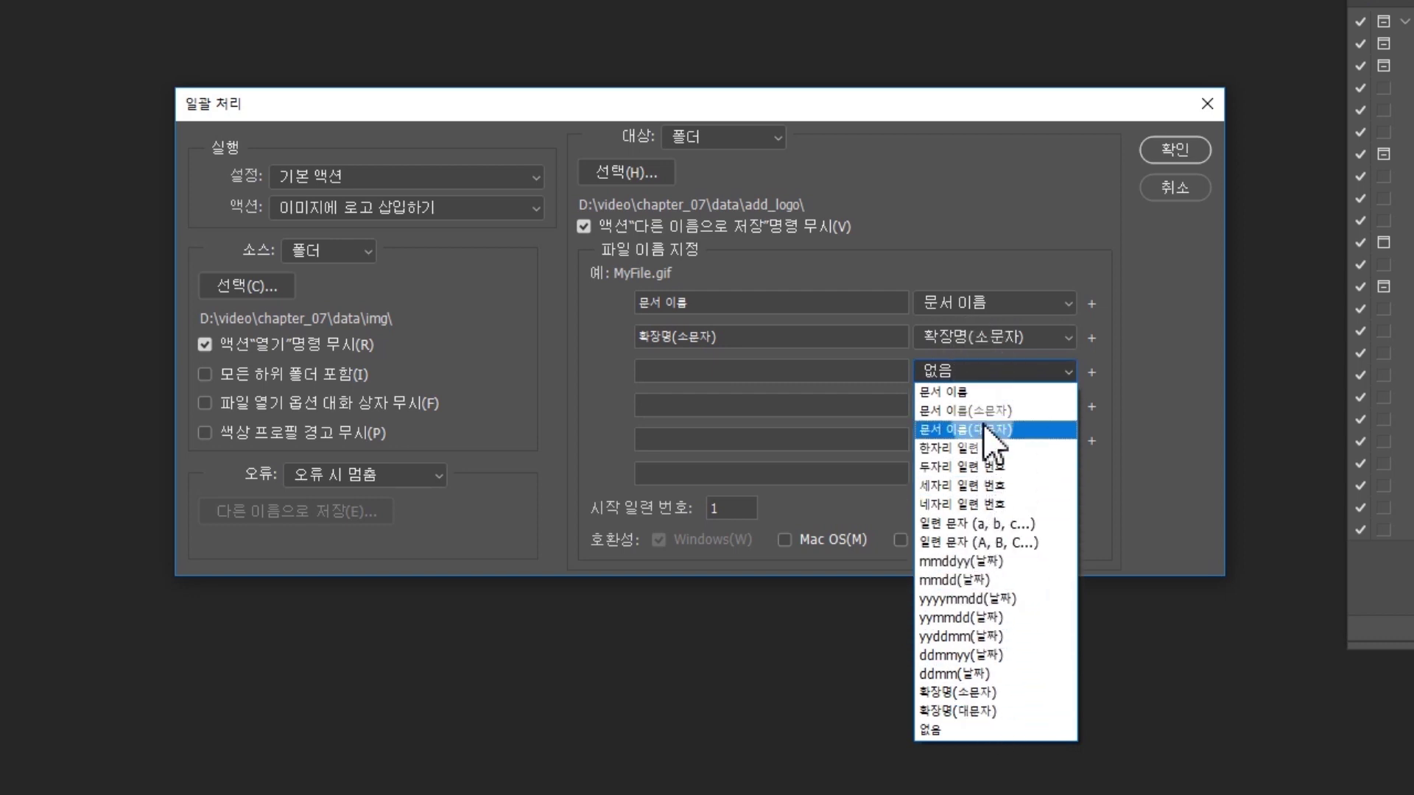
pyautogui.click(992, 466)
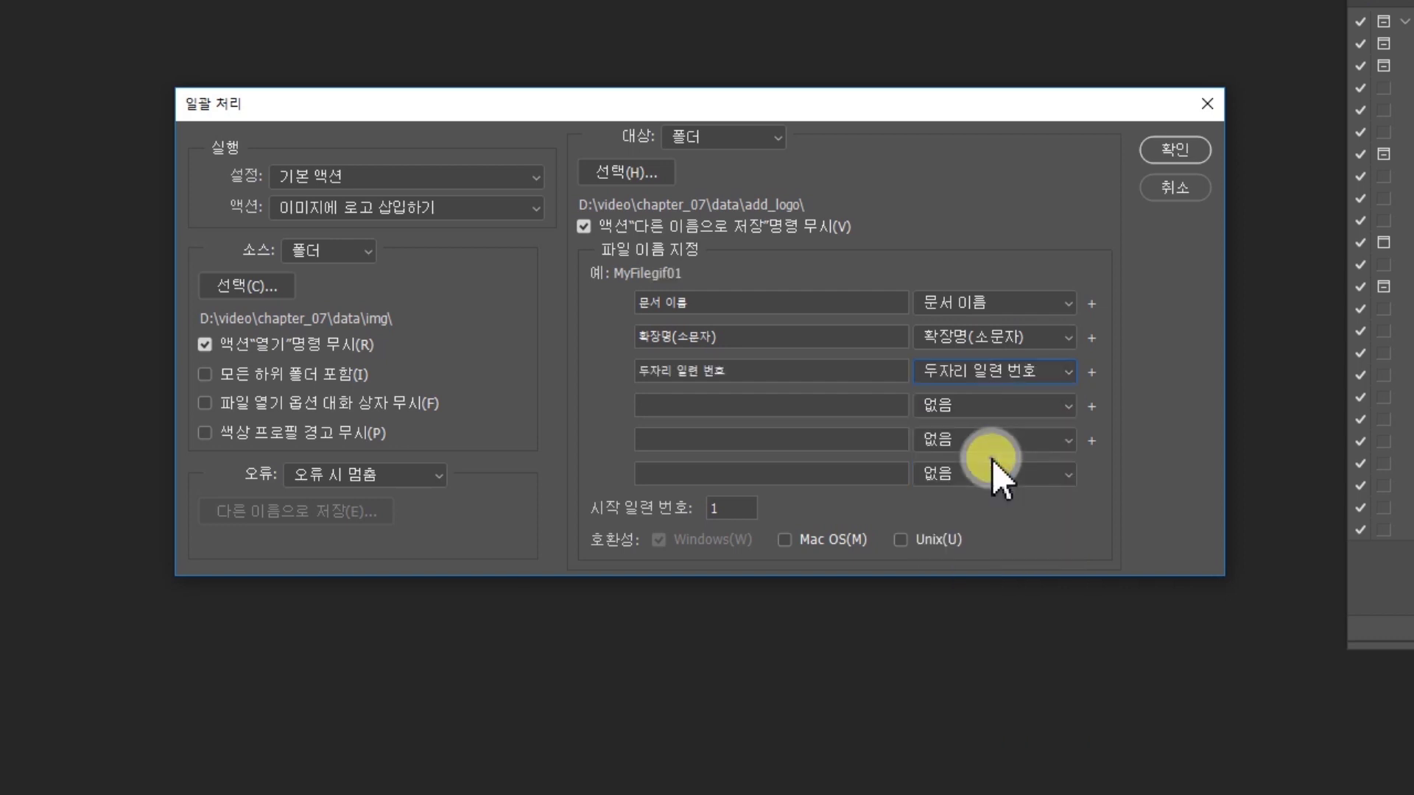
# - Set the third file naming field to 네자리 일련 번호 and run the batch process
pyautogui.click(773, 372)
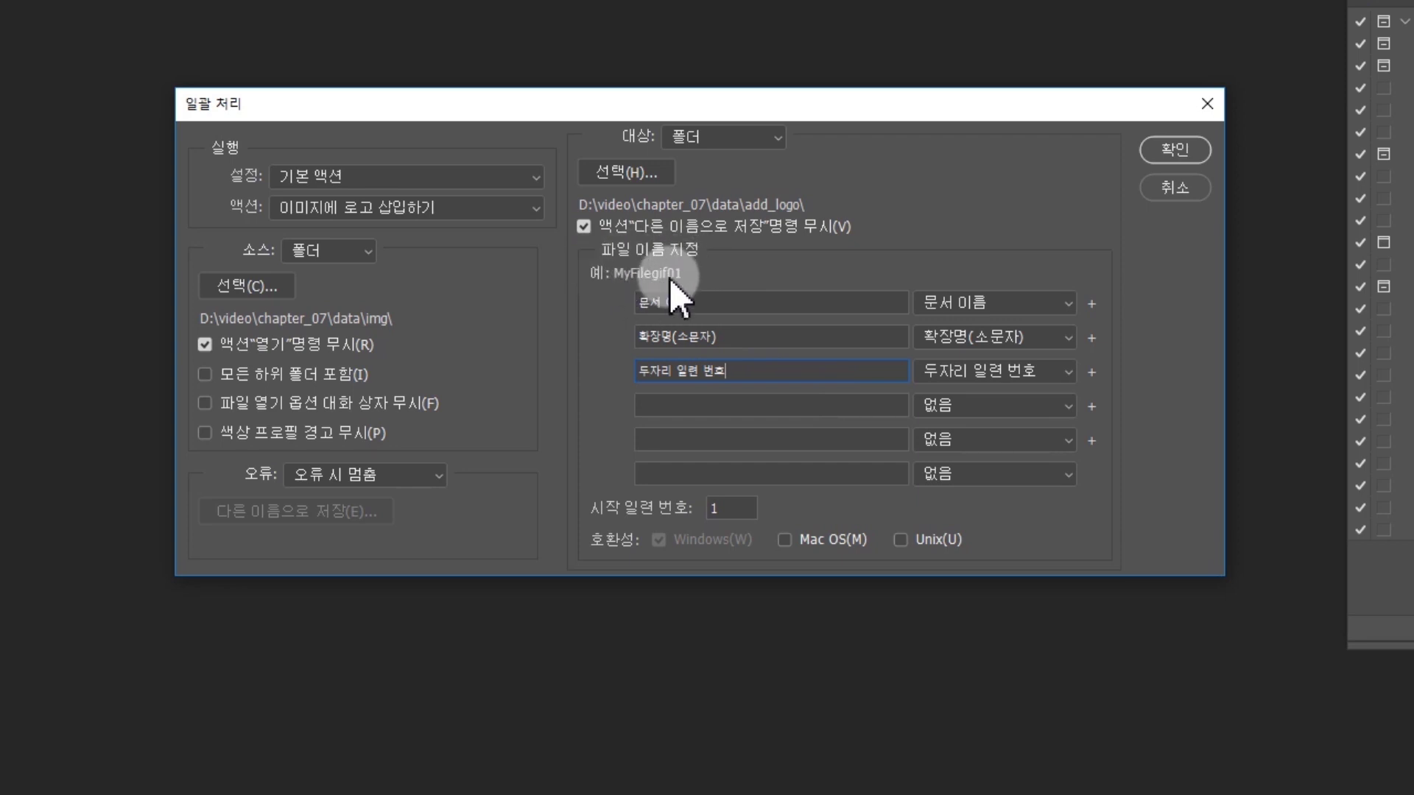
pyautogui.click(950, 368)
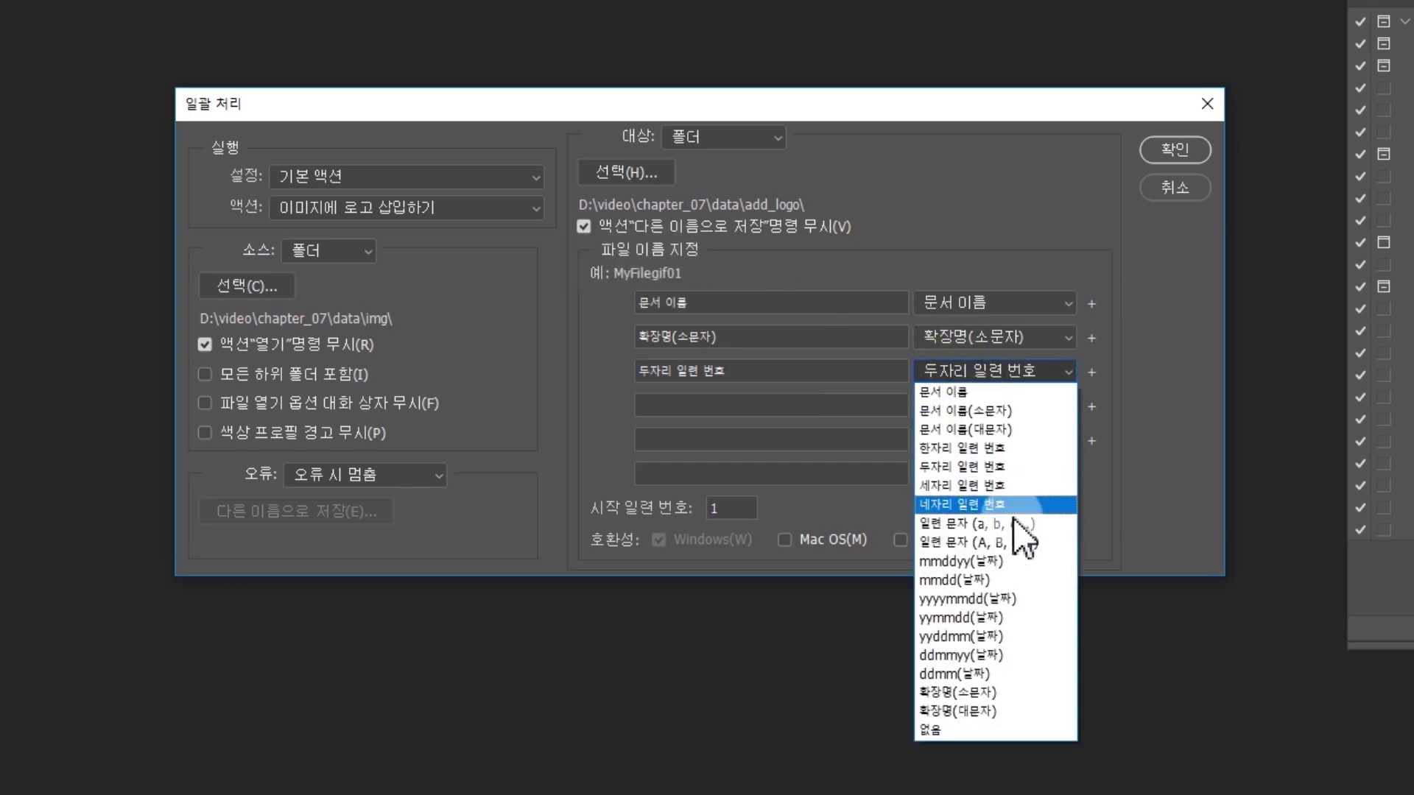
pyautogui.click(983, 505)
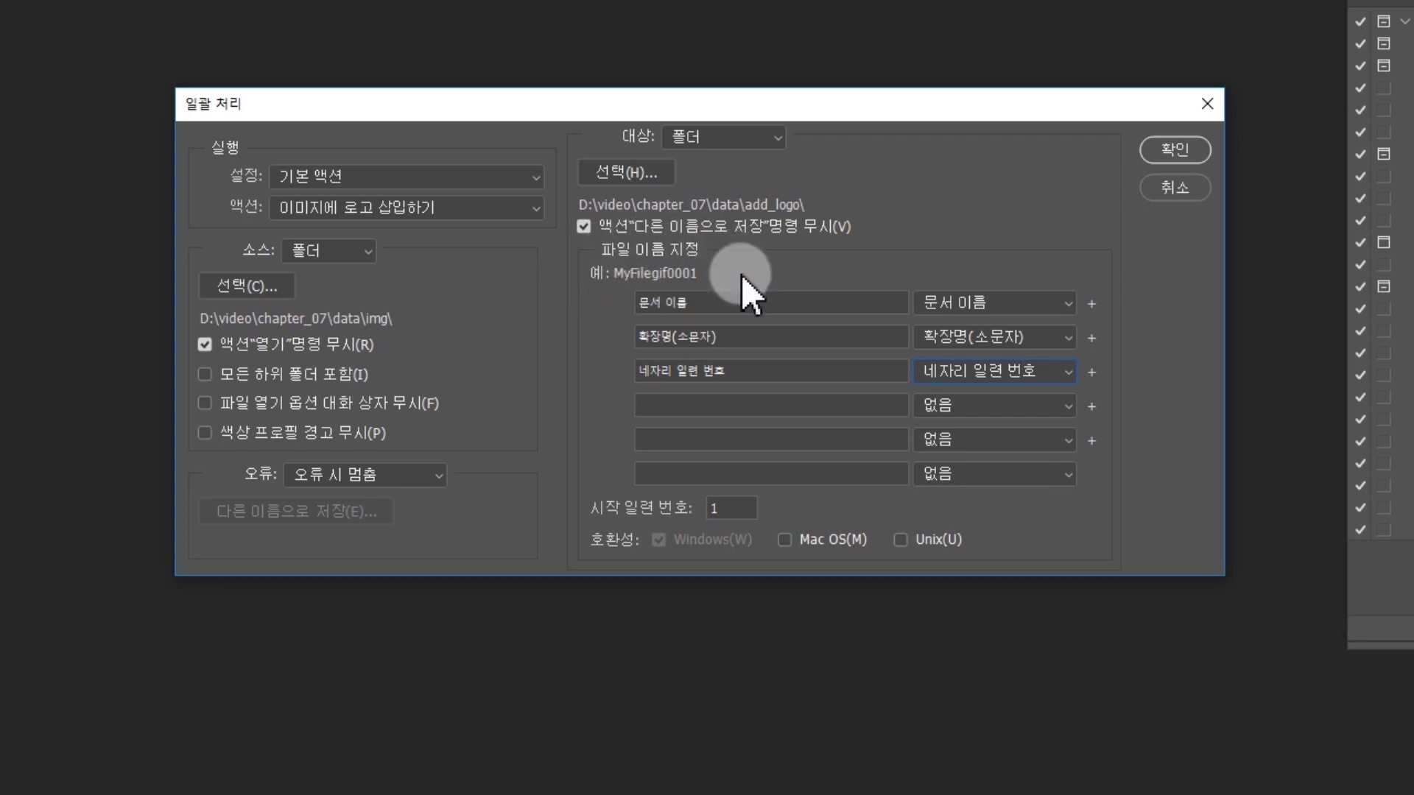
pyautogui.click(758, 372)
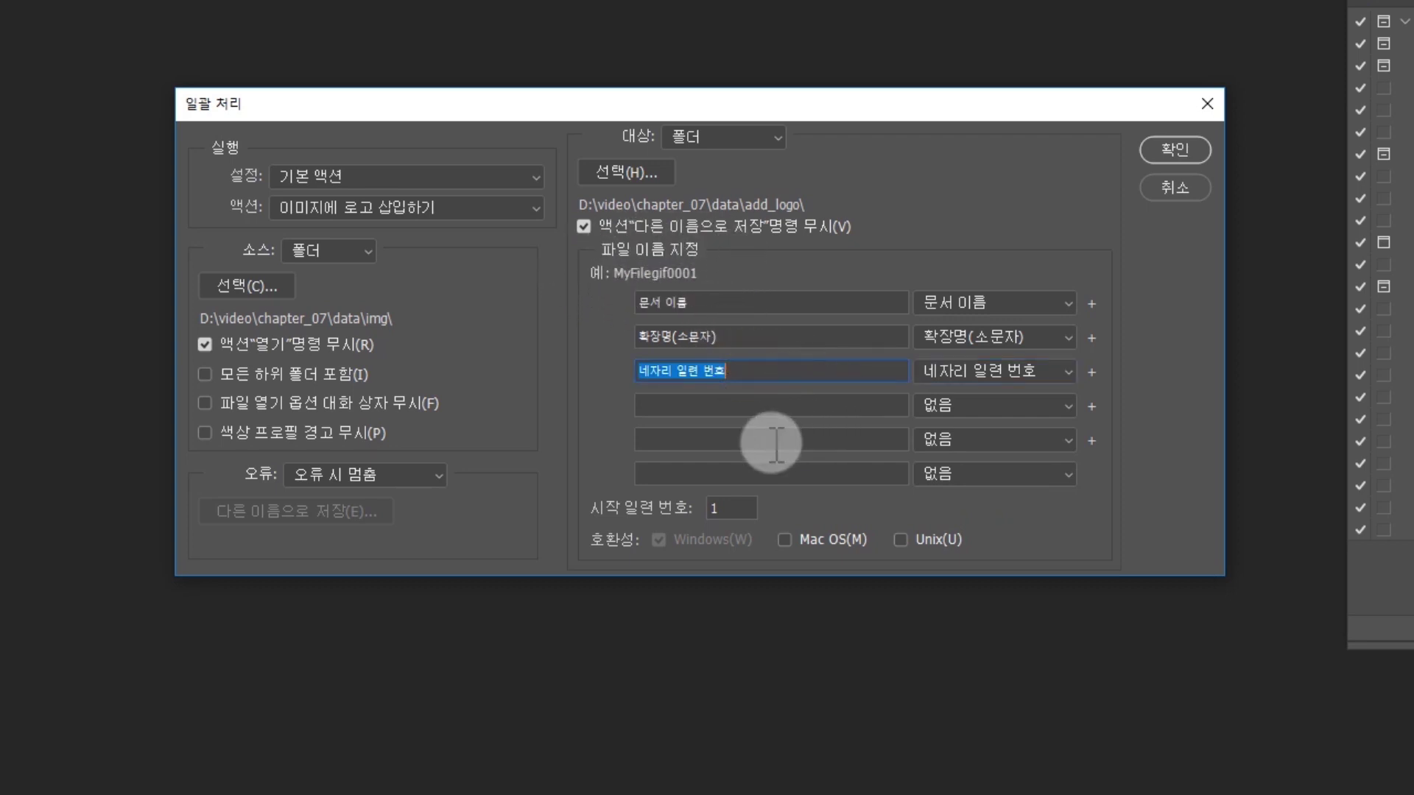
pyautogui.click(1172, 149)
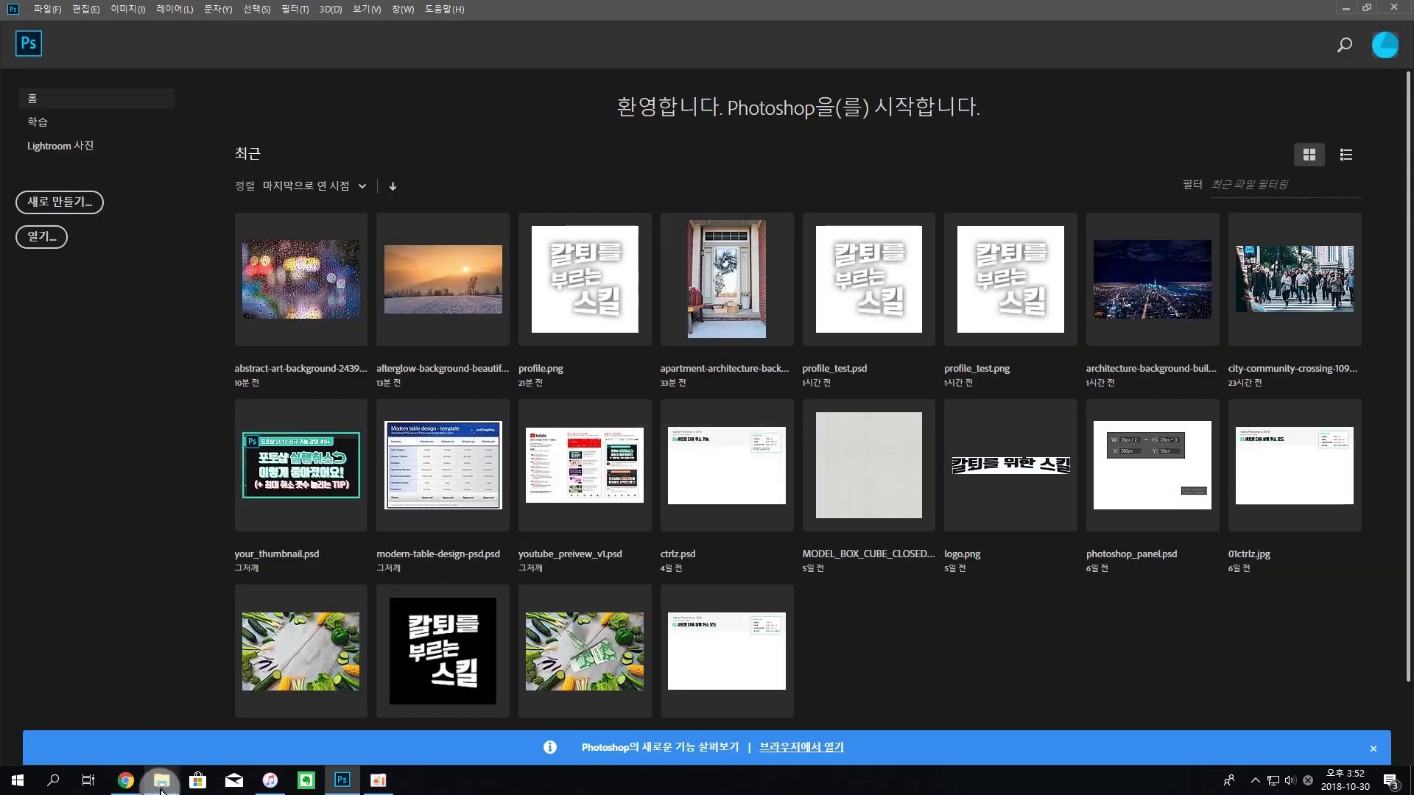
# - Switch to File Explorer's data folder and compare the images in add_logo with the source images in img
pyautogui.moveTo(163, 788)
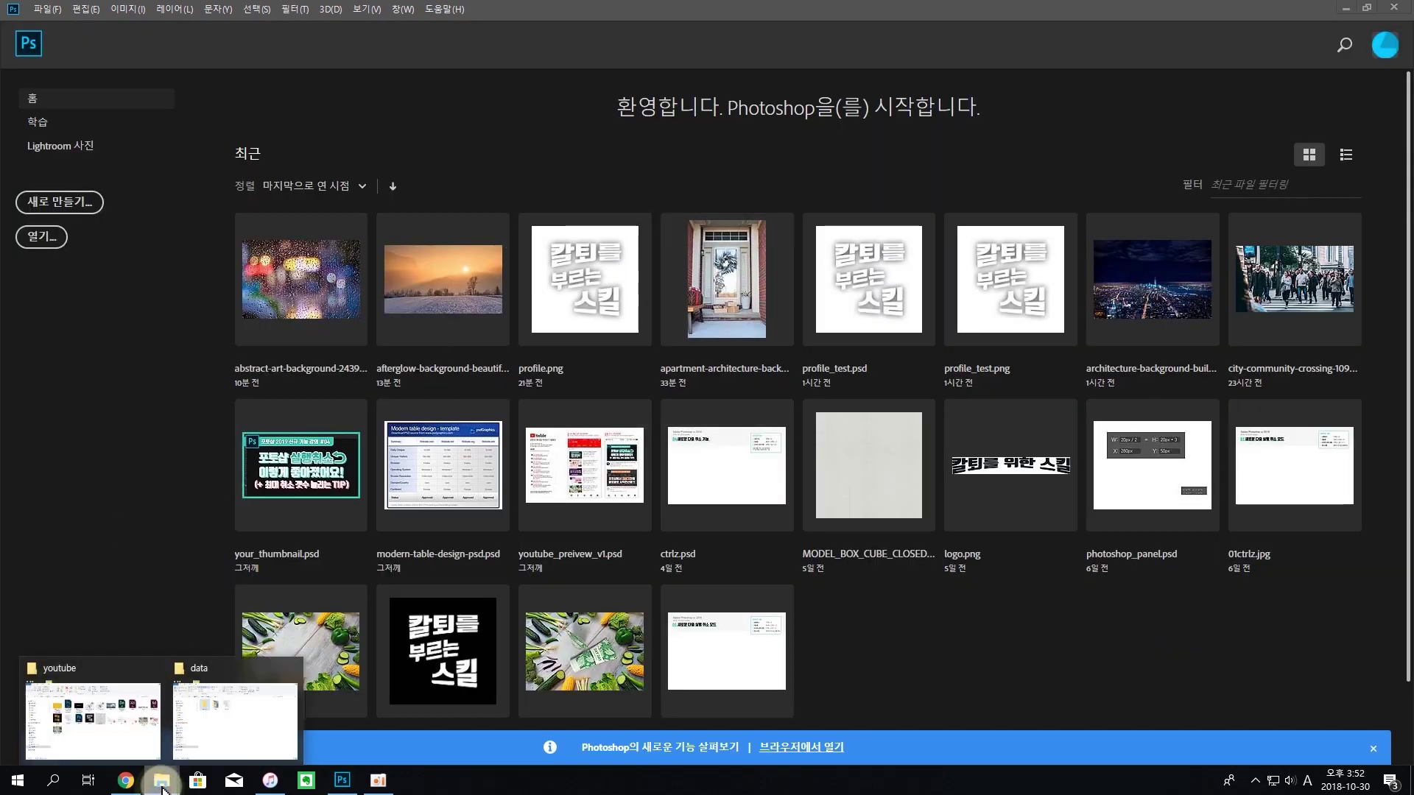
pyautogui.click(196, 743)
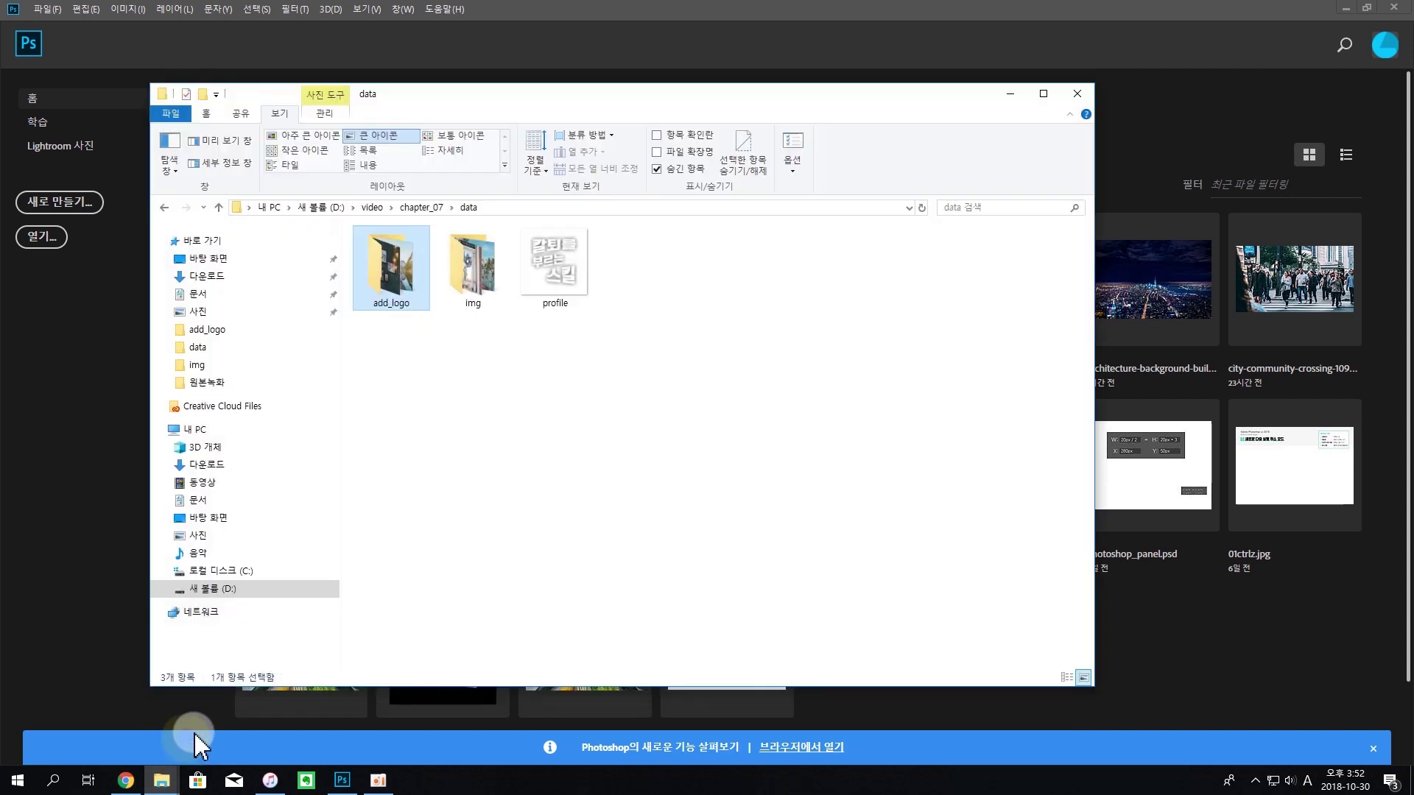
pyautogui.doubleClick(405, 286)
pyautogui.click(467, 461)
pyautogui.moveTo(922, 385); pyautogui.dragTo(436, 280)
pyautogui.click(468, 207)
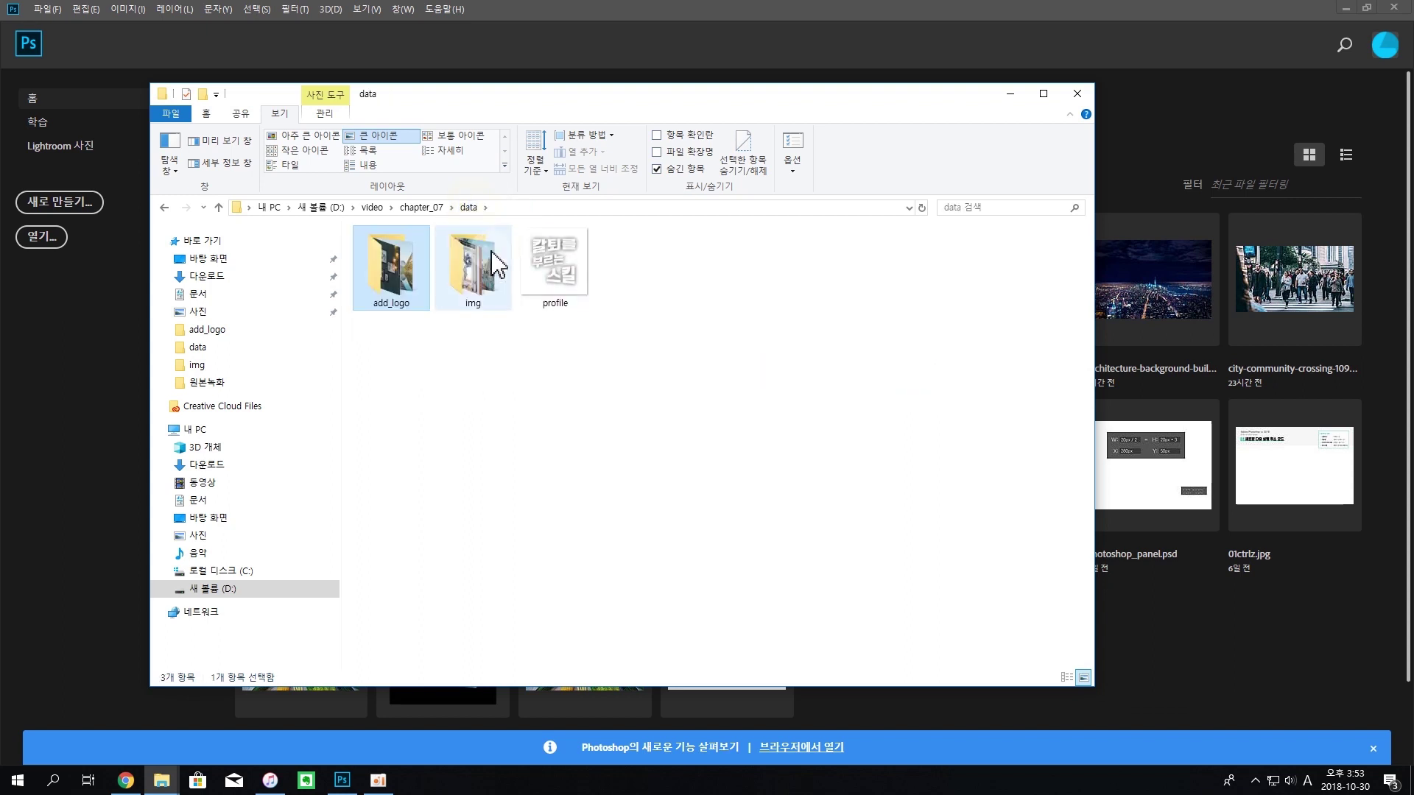
pyautogui.doubleClick(475, 264)
pyautogui.moveTo(844, 364); pyautogui.dragTo(390, 272)
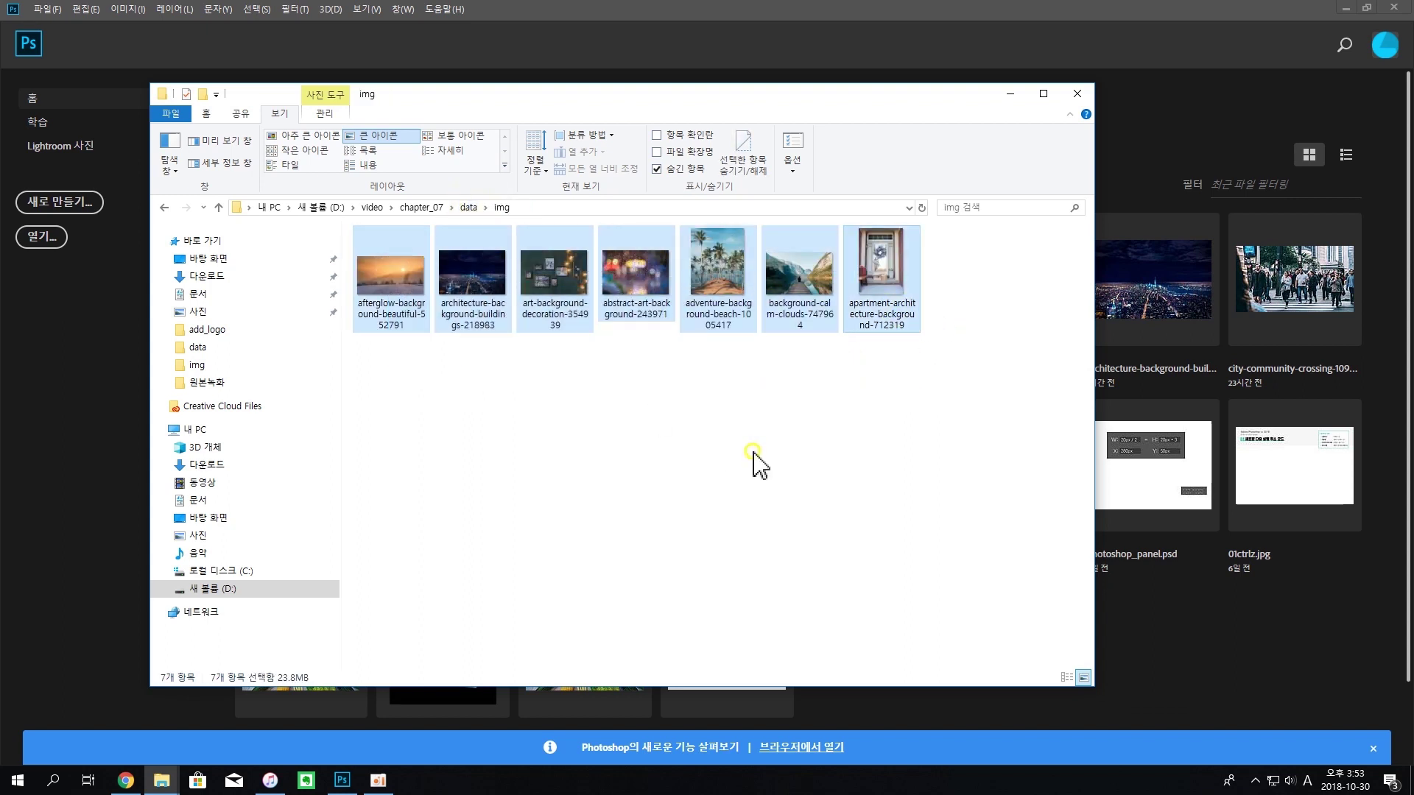
pyautogui.click(469, 207)
# - Reopen the add_logo folder and examine the extension and serial number in the first four image file names
pyautogui.click(379, 283)
pyautogui.doubleClick(380, 283)
pyautogui.moveTo(935, 418); pyautogui.dragTo(346, 235)
pyautogui.click(401, 330)
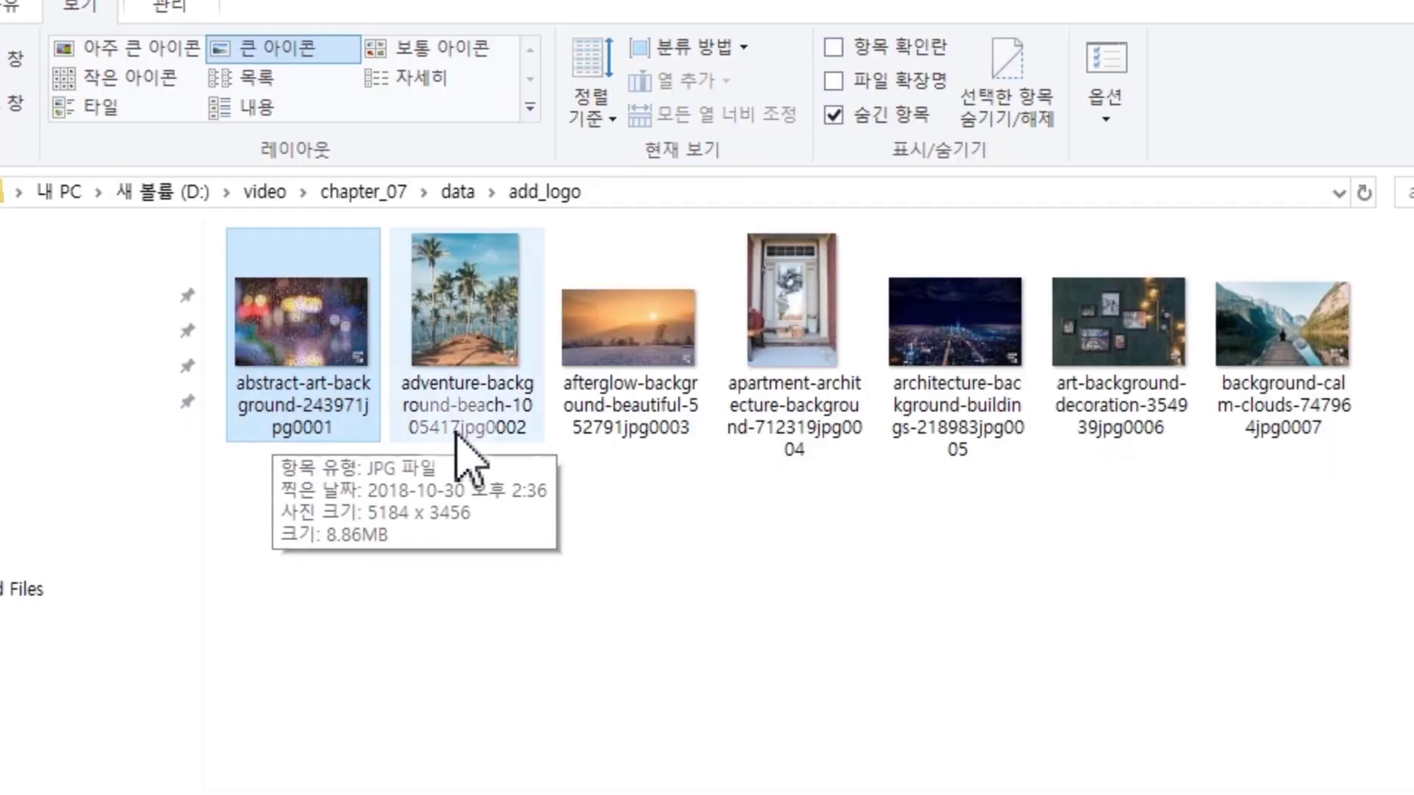
pyautogui.click(488, 436)
pyautogui.click(662, 442)
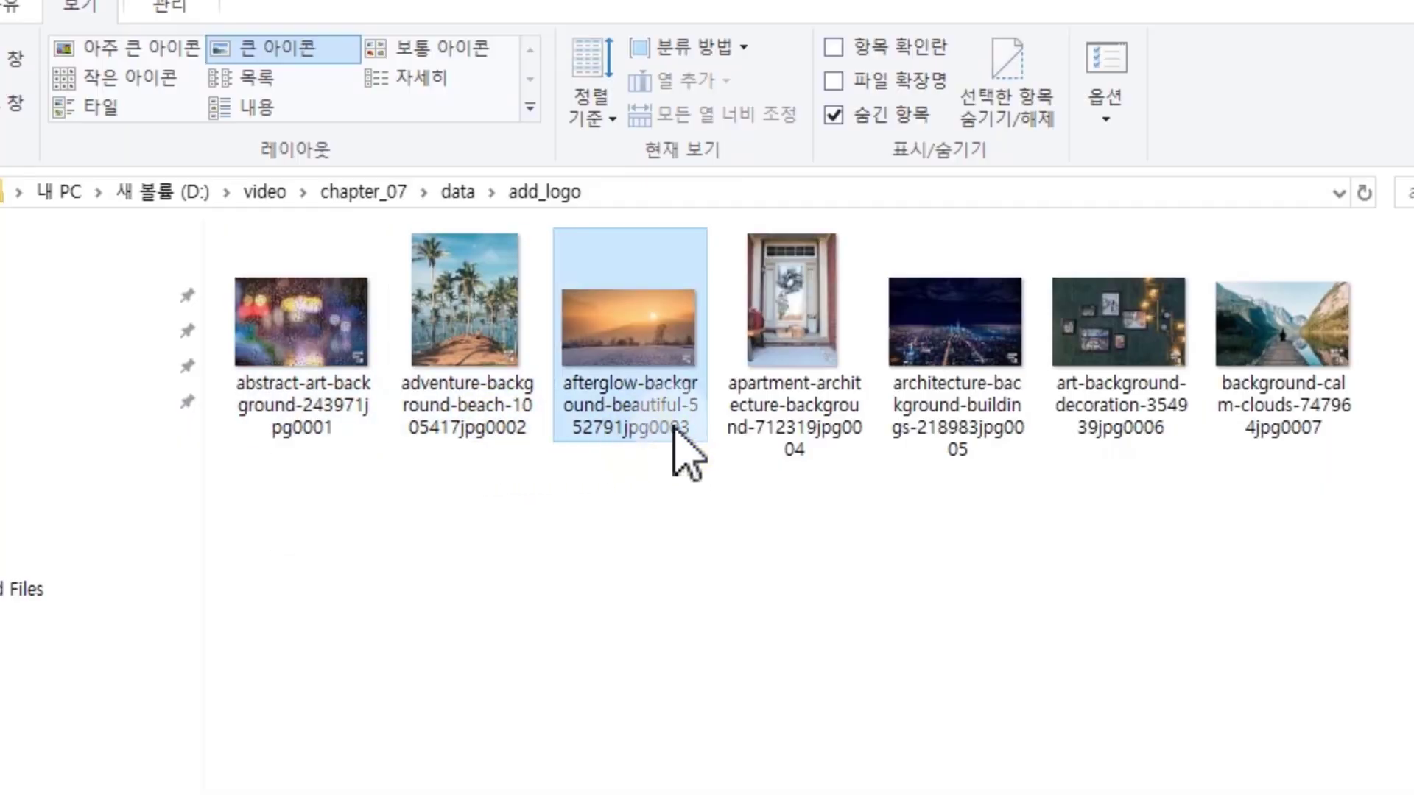
pyautogui.click(804, 438)
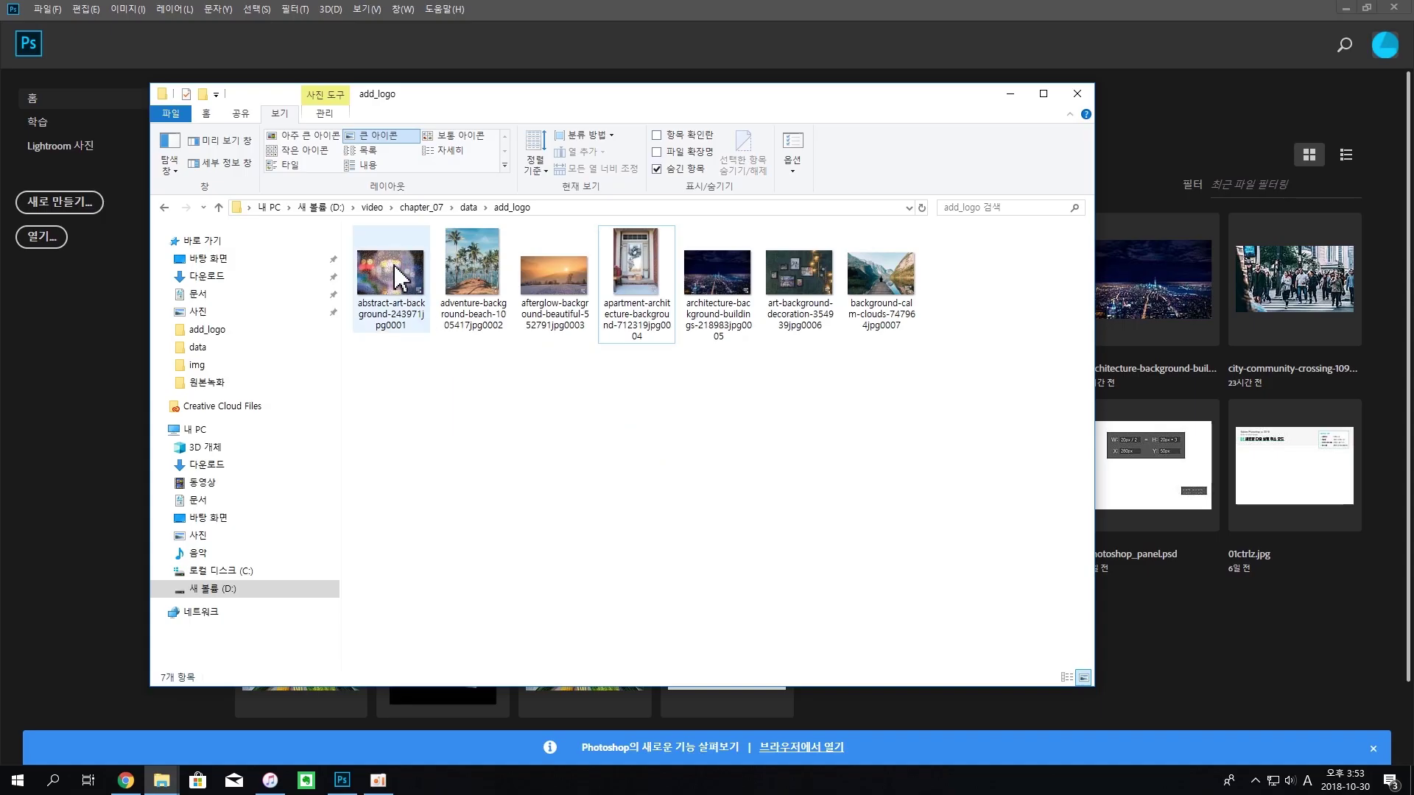
# - View the add_logo images from abstract-art-background through background-calm-clouds to check the logo placement, and close the viewer
pyautogui.click(301, 338)
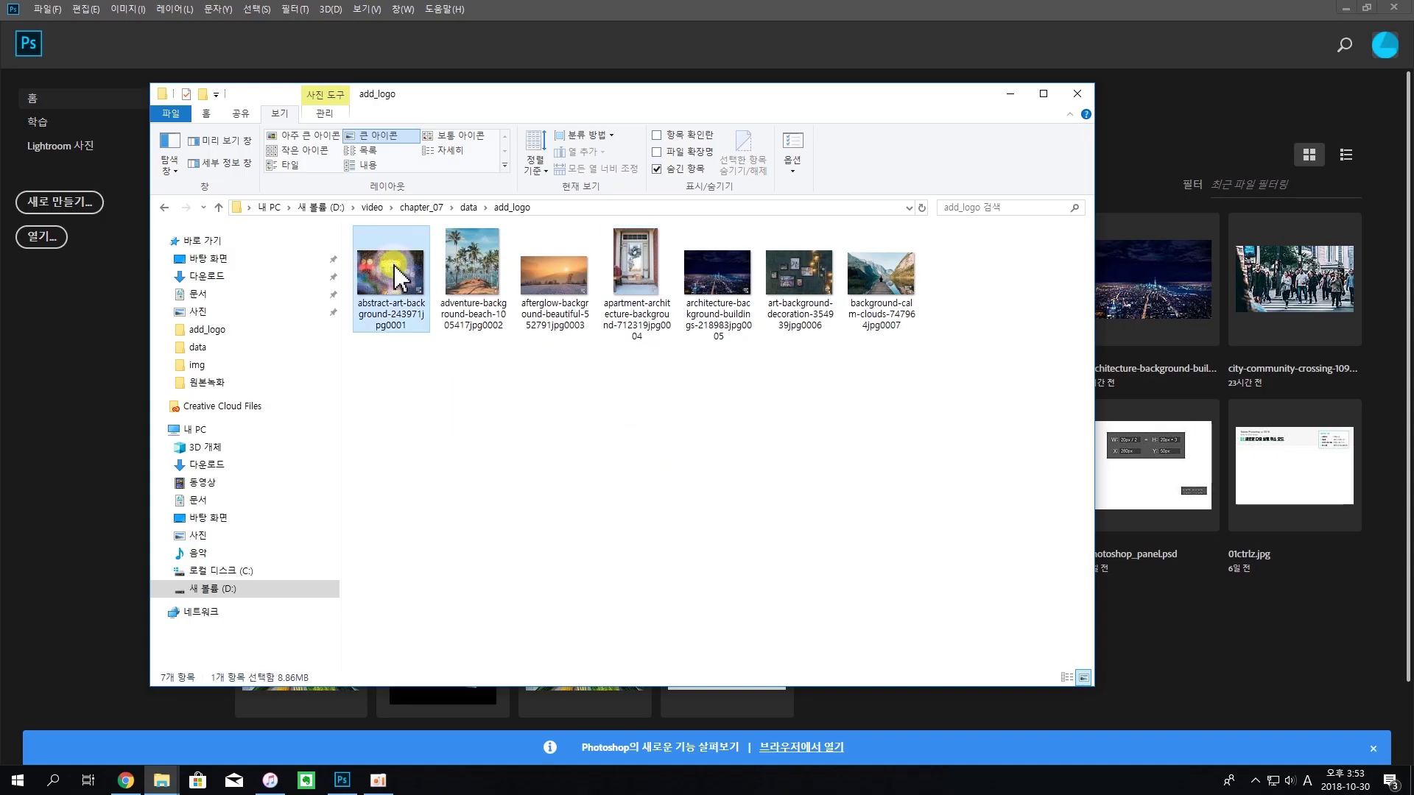
pyautogui.doubleClick(396, 280)
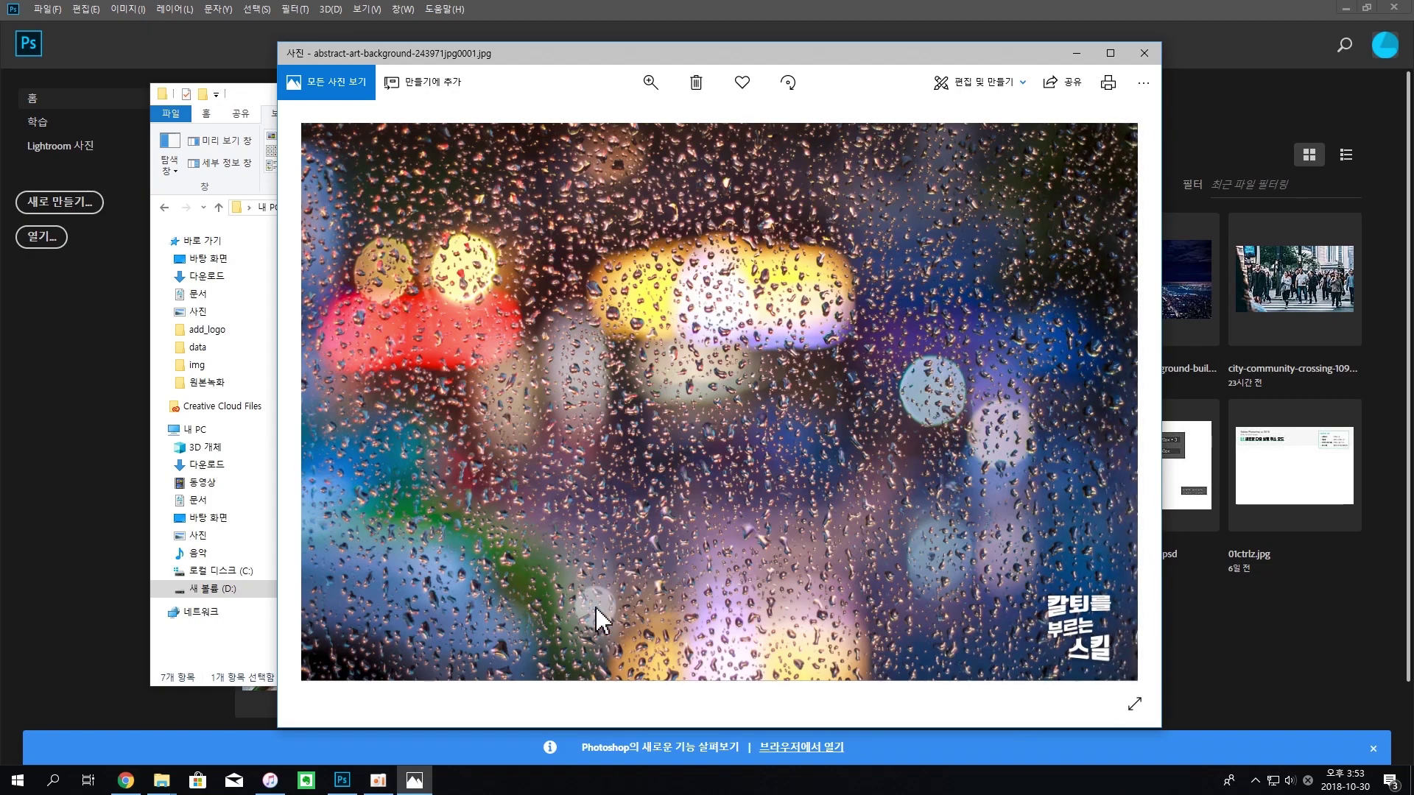
pyautogui.press('Right')
pyautogui.press('Right')
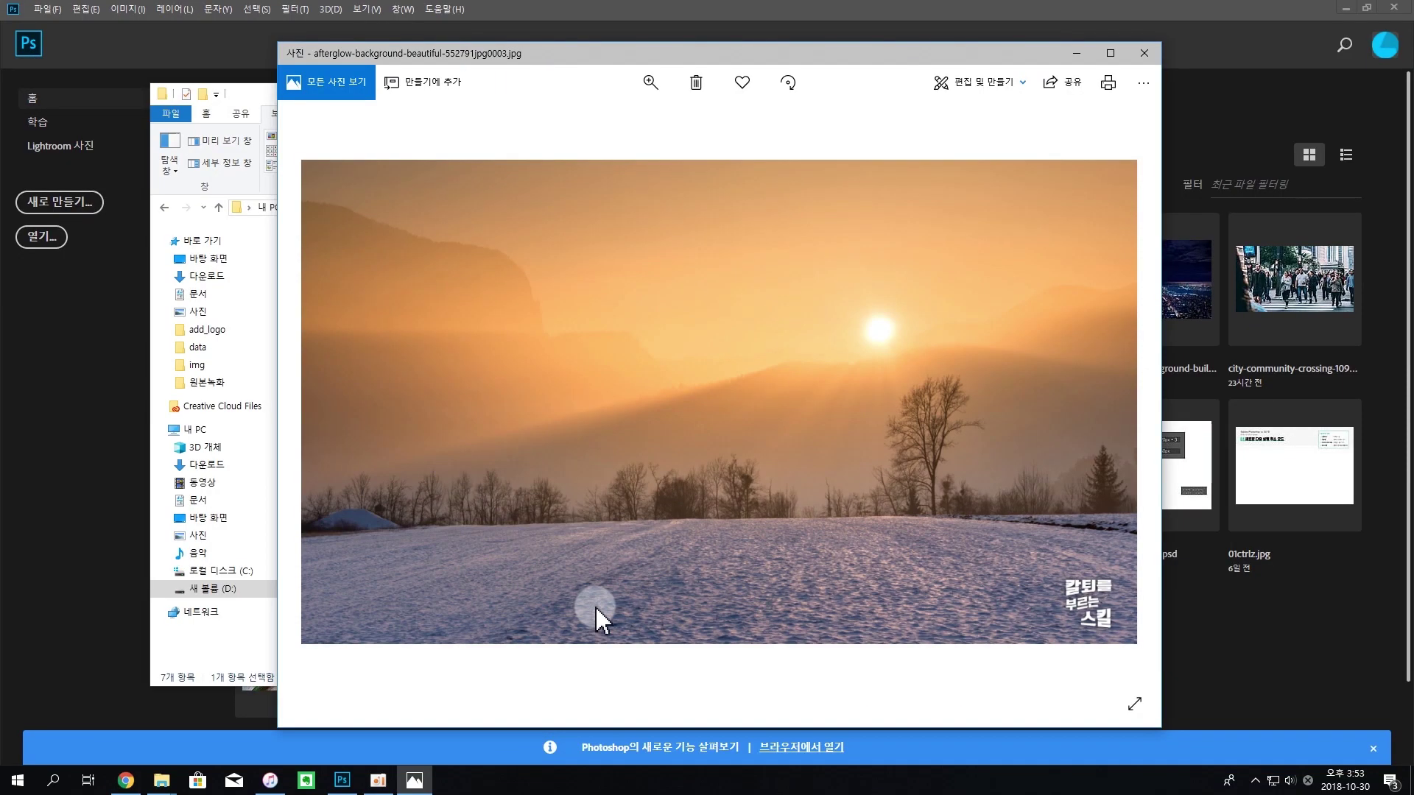
pyautogui.press('Right')
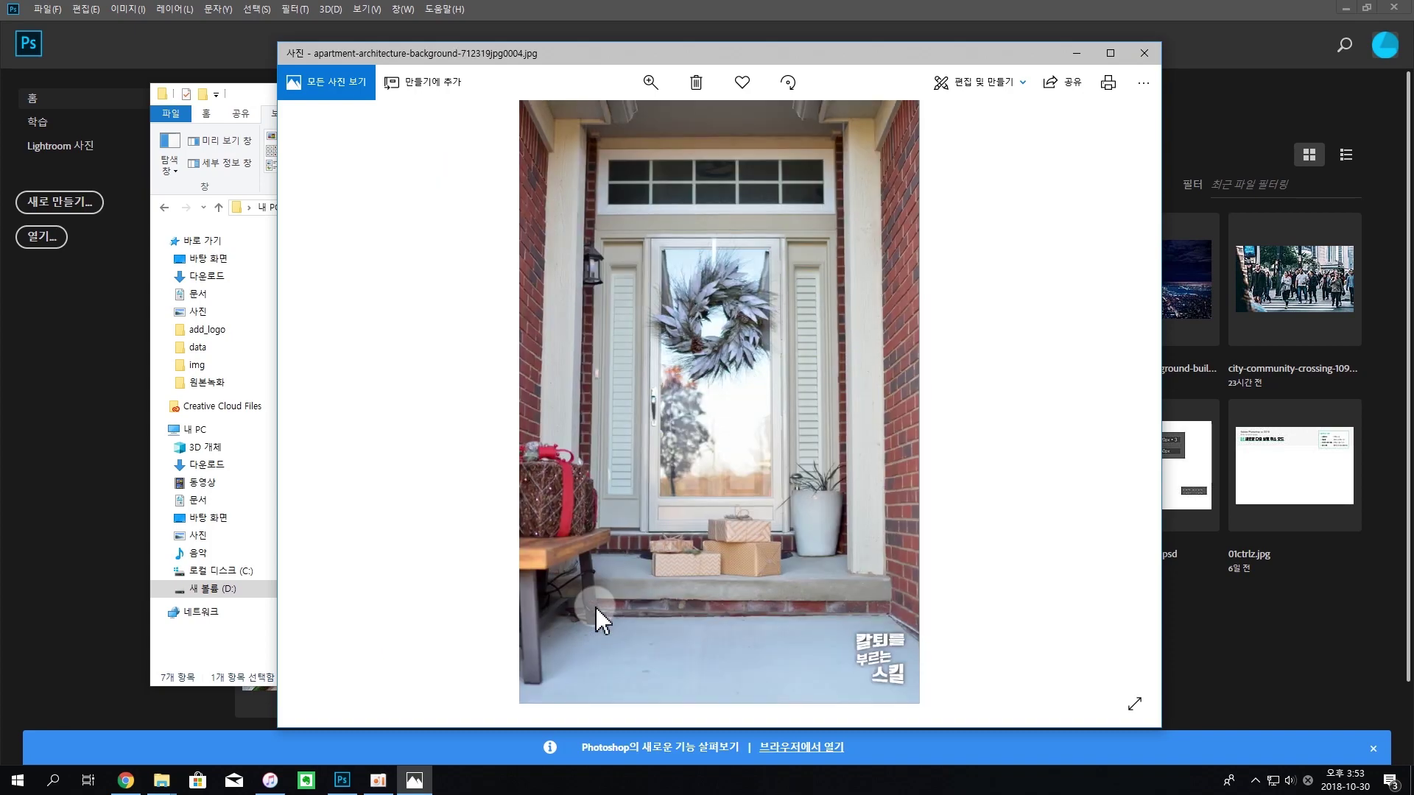
pyautogui.press('Right')
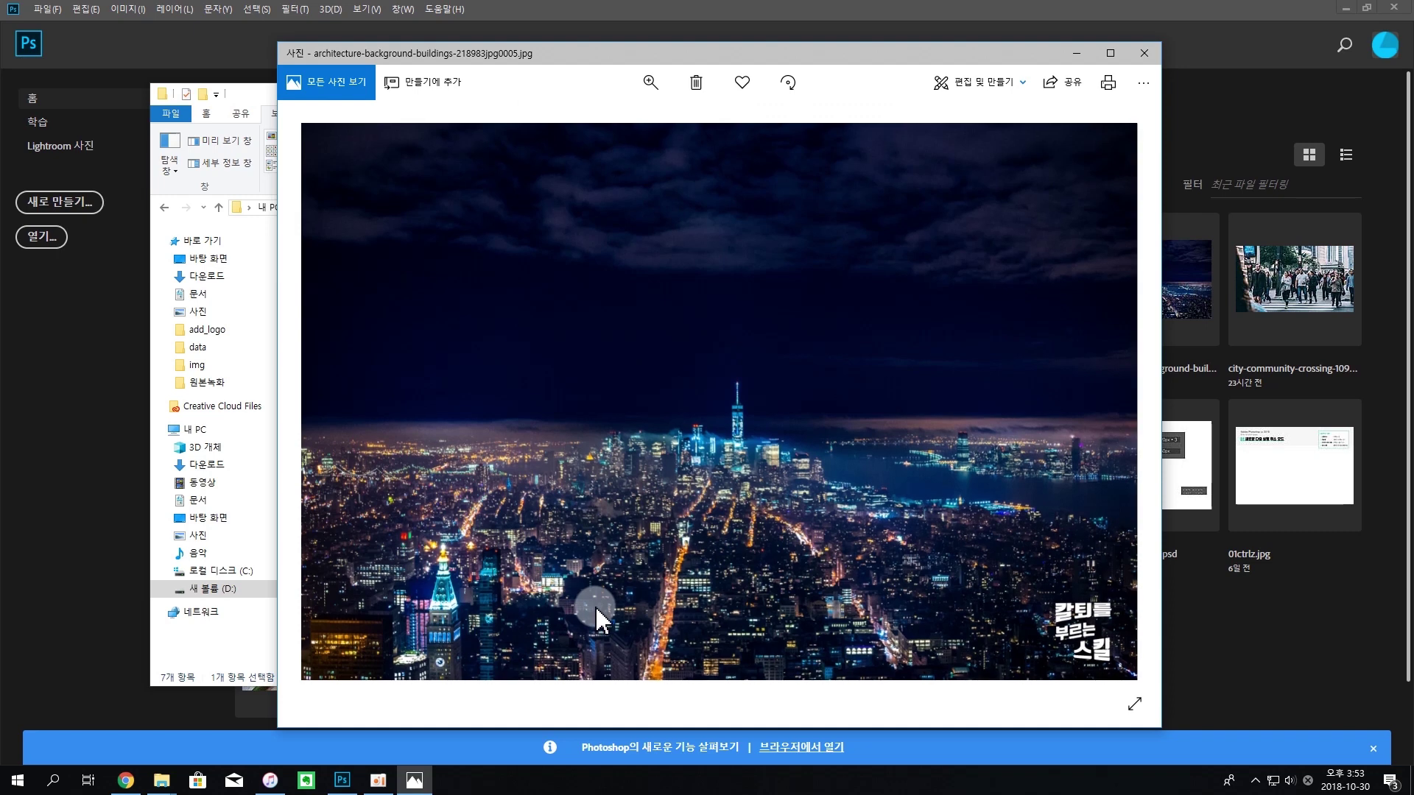
pyautogui.press('Right')
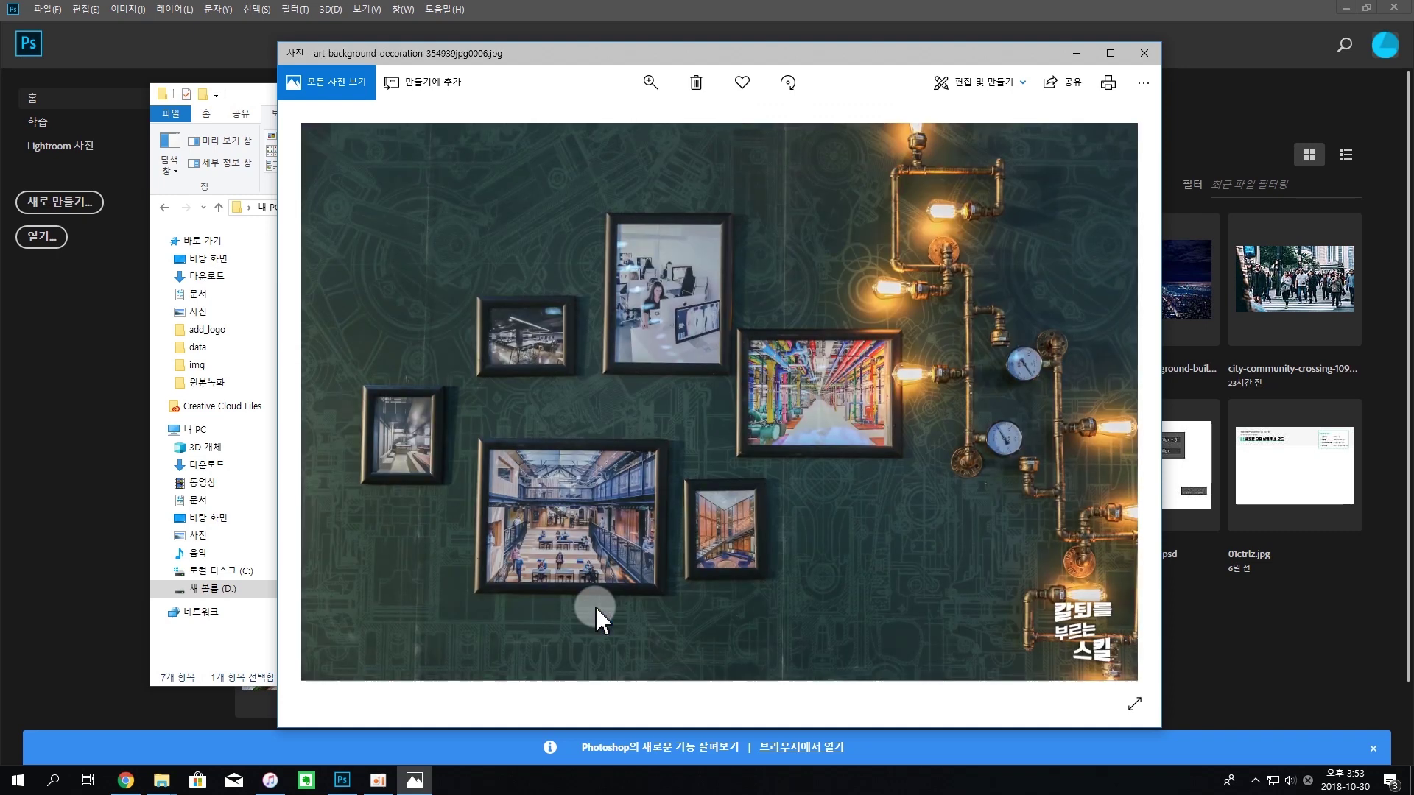
pyautogui.press('Right')
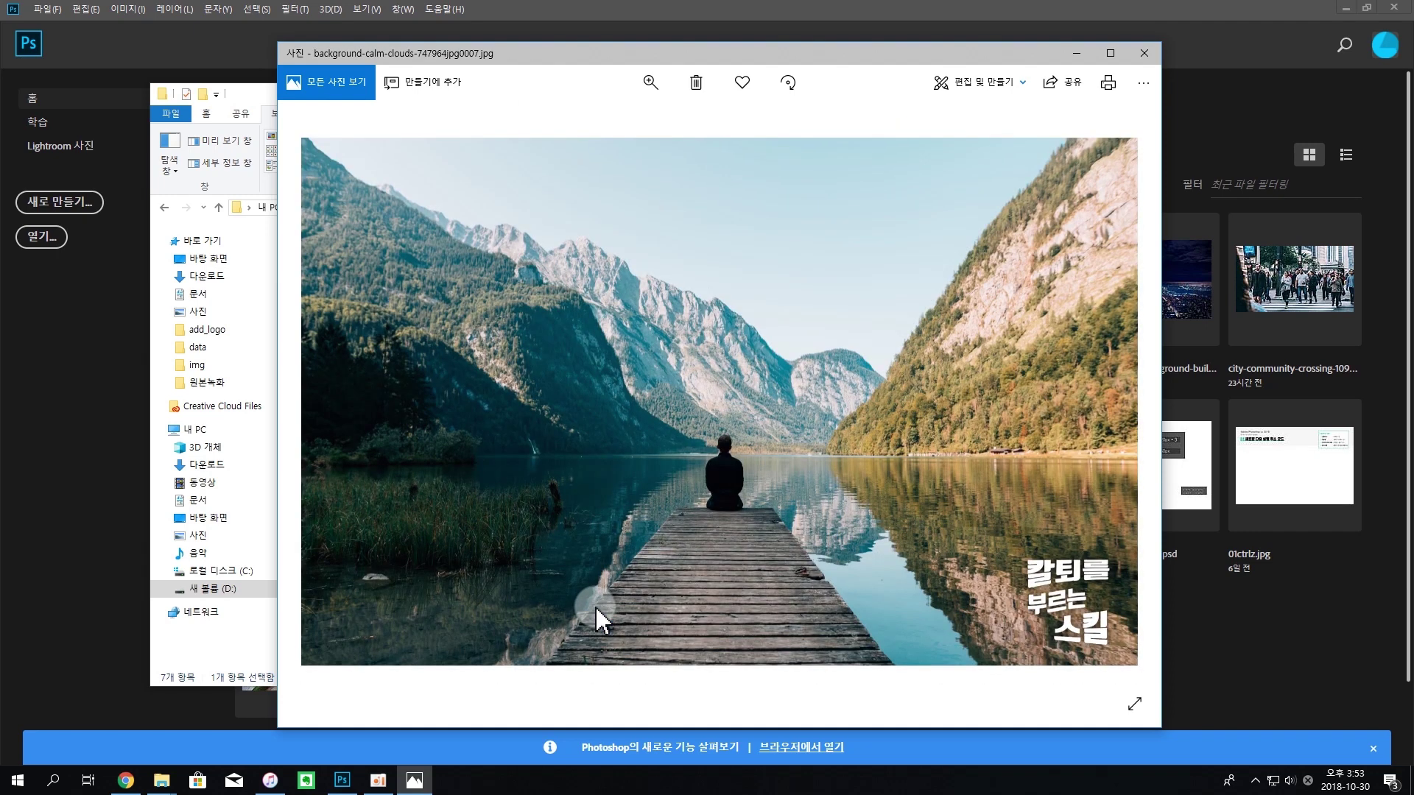
pyautogui.click(1146, 53)
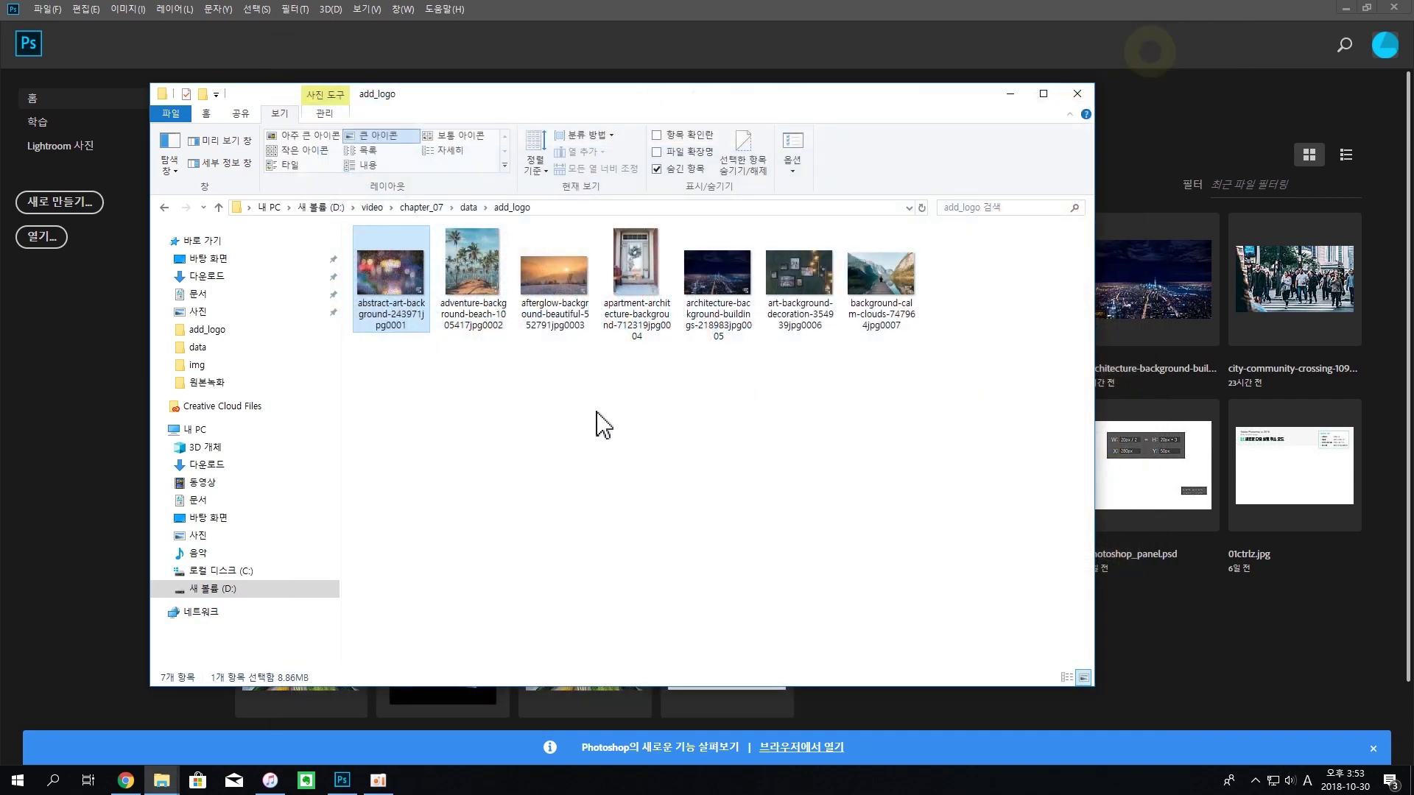
# - Minimize File Explorer, return from the Photoshop home screen to the workspace, and deselect the 이미지에 로고 삽입하기 action
pyautogui.click(1010, 93)
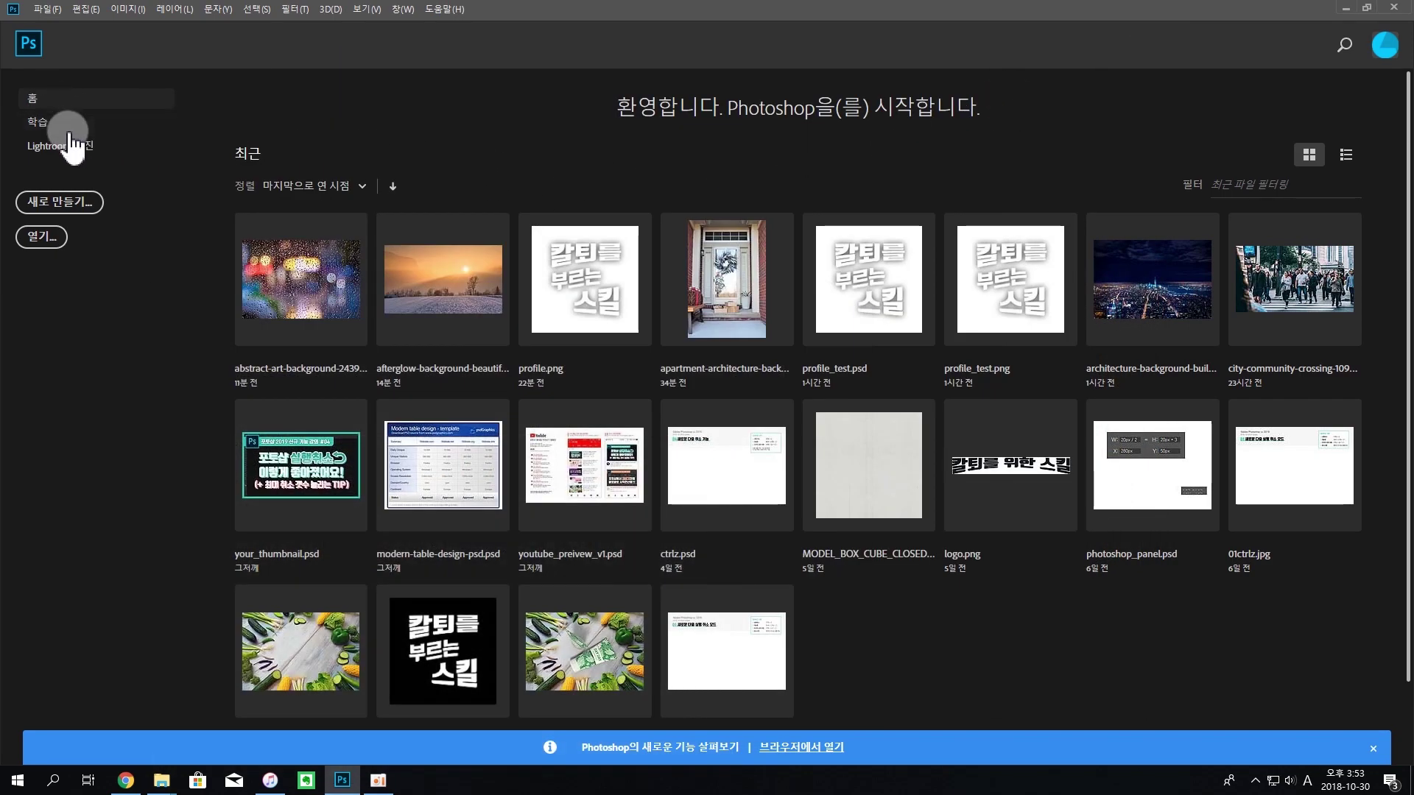
pyautogui.click(29, 44)
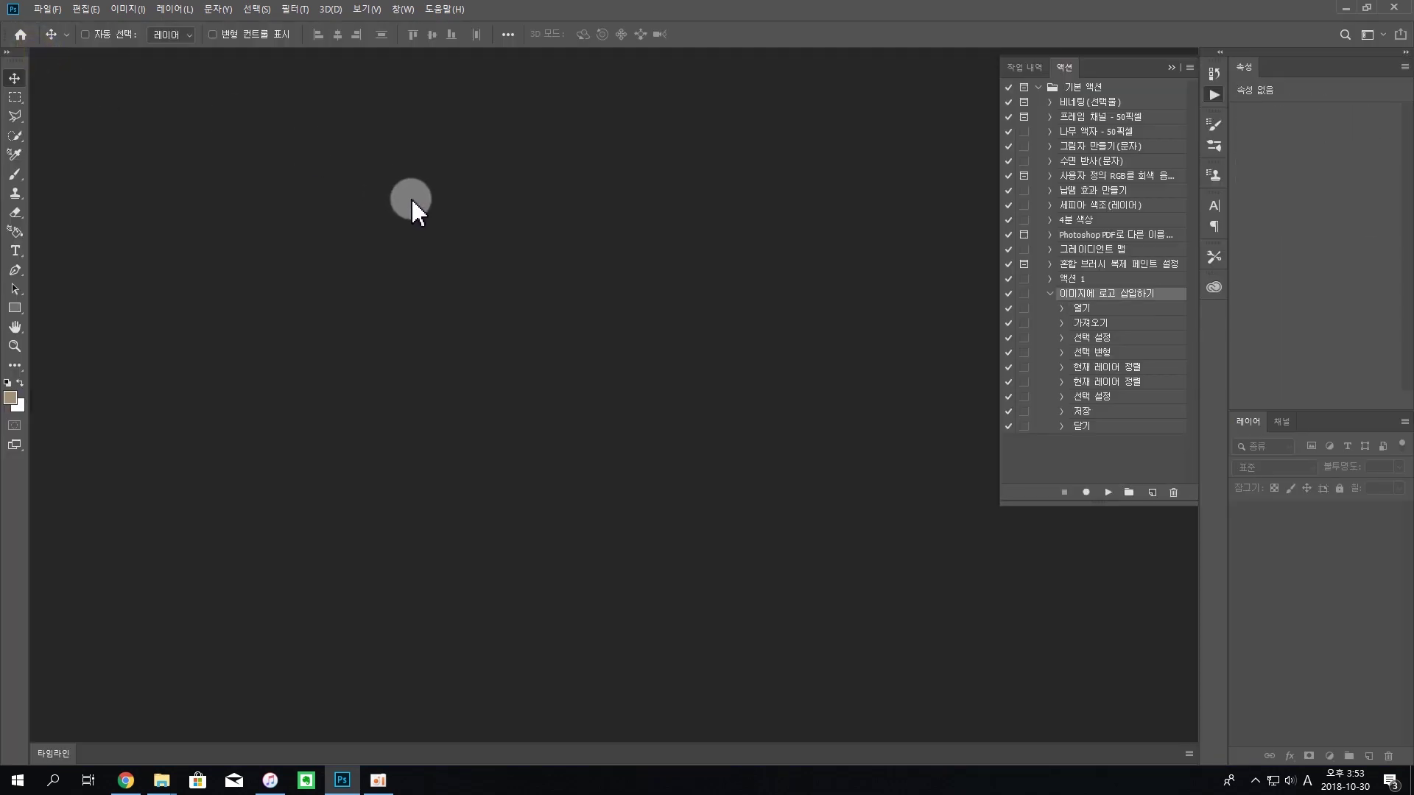
pyautogui.click(1099, 445)
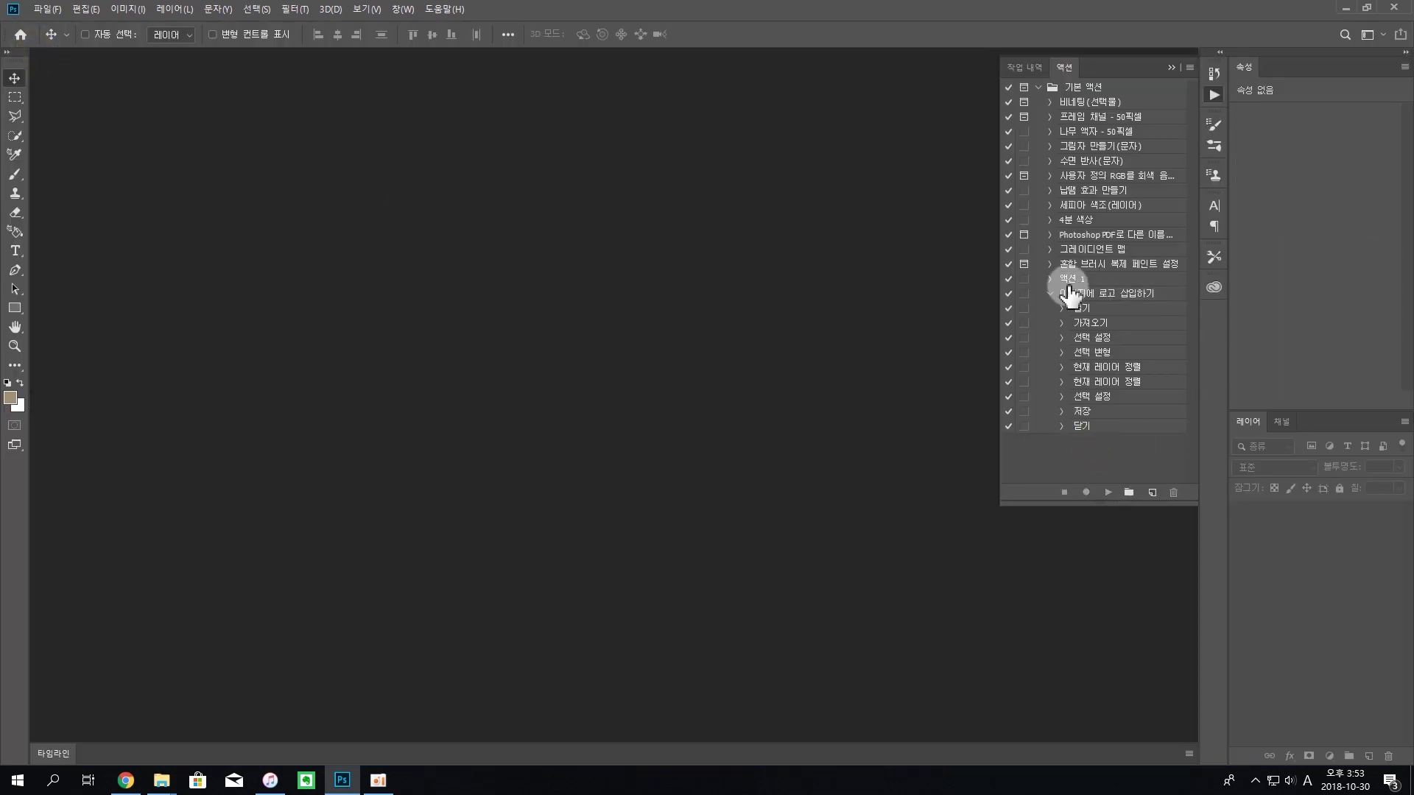